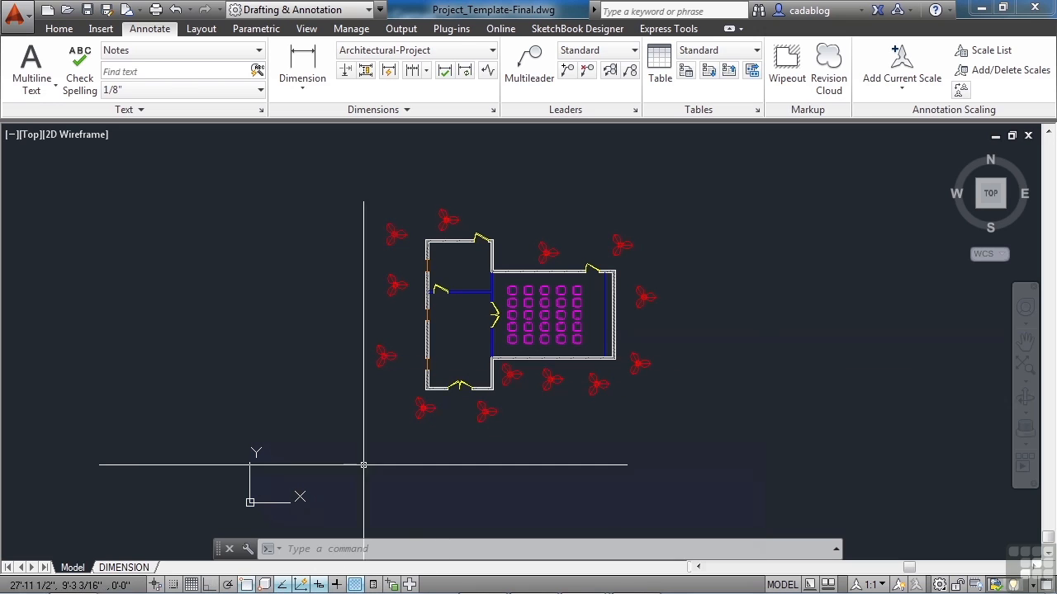
- Open the DIMENSION layout and use Text as the current layer
{"action": "left_click", "coordinate": [134, 570]}
{"action": "left_click", "coordinate": [59, 29]}
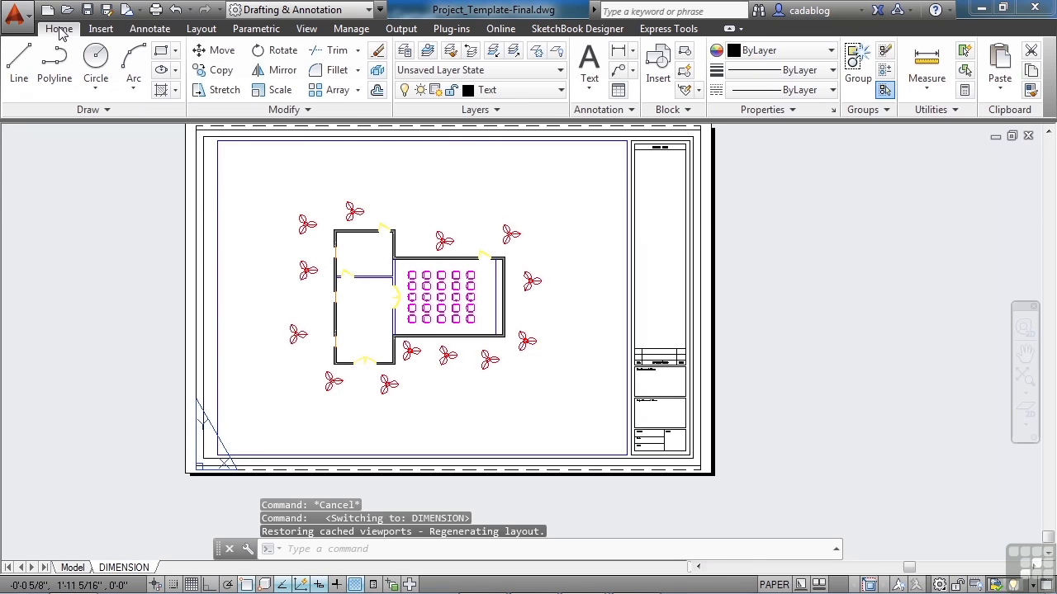
{"action": "left_click", "coordinate": [560, 90]}
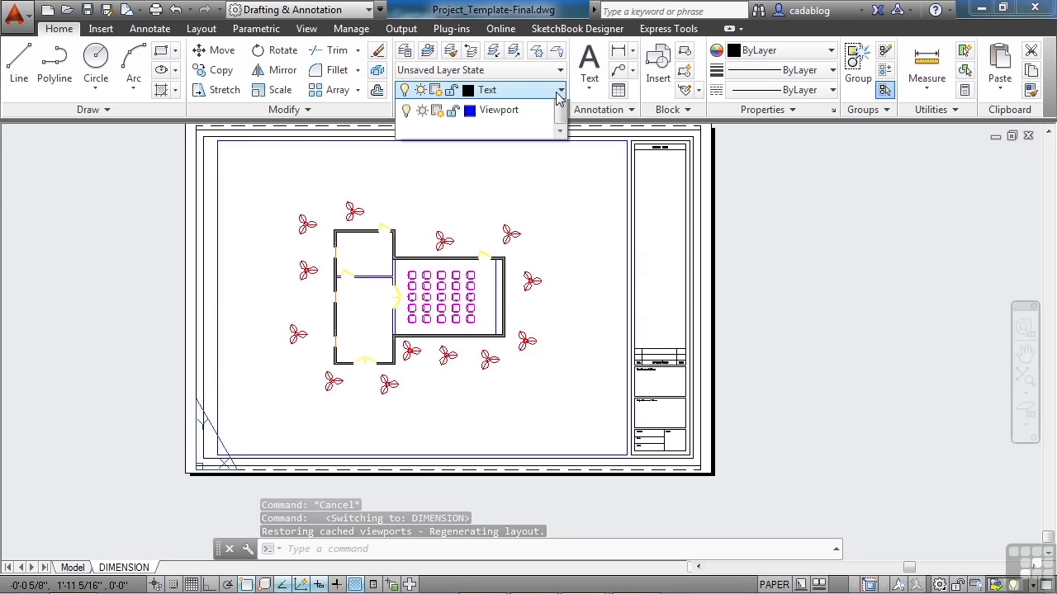
{"action": "scroll", "coordinate": [568, 176], "scroll_direction": "up", "scroll_amount": 3}
{"action": "scroll", "coordinate": [569, 176], "scroll_direction": "down", "scroll_amount": 3}
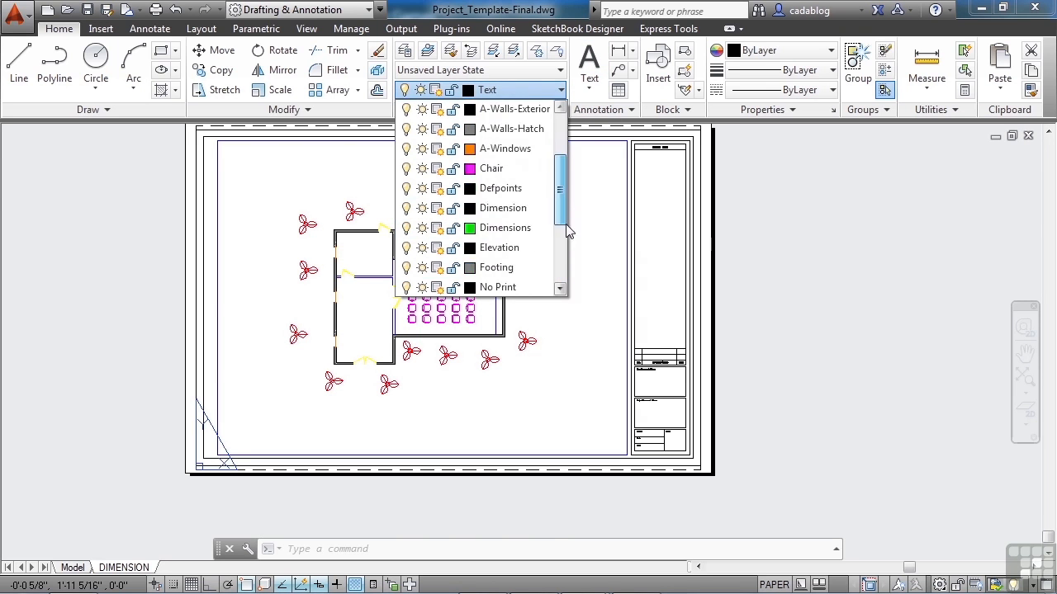
{"action": "left_click", "coordinate": [508, 230]}
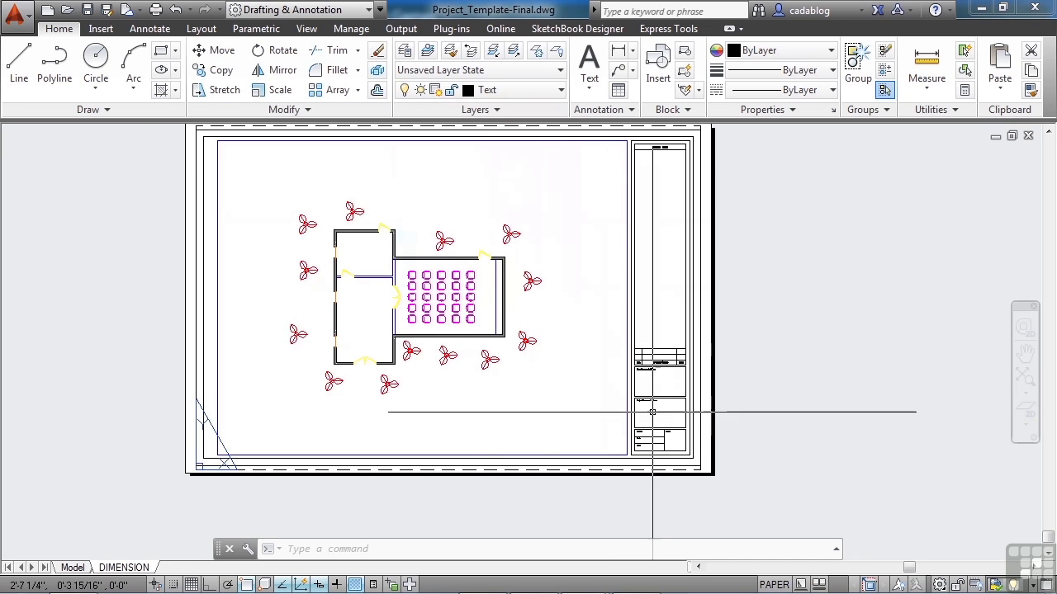
- Add the multiline text MOVIE HOUSE inside the title block's Project Name and Address box
{"action": "scroll", "coordinate": [666, 415], "scroll_direction": "up", "scroll_amount": 6}
{"action": "middle_click_drag", "start_coordinate": [668, 415], "coordinate": [600, 354]}
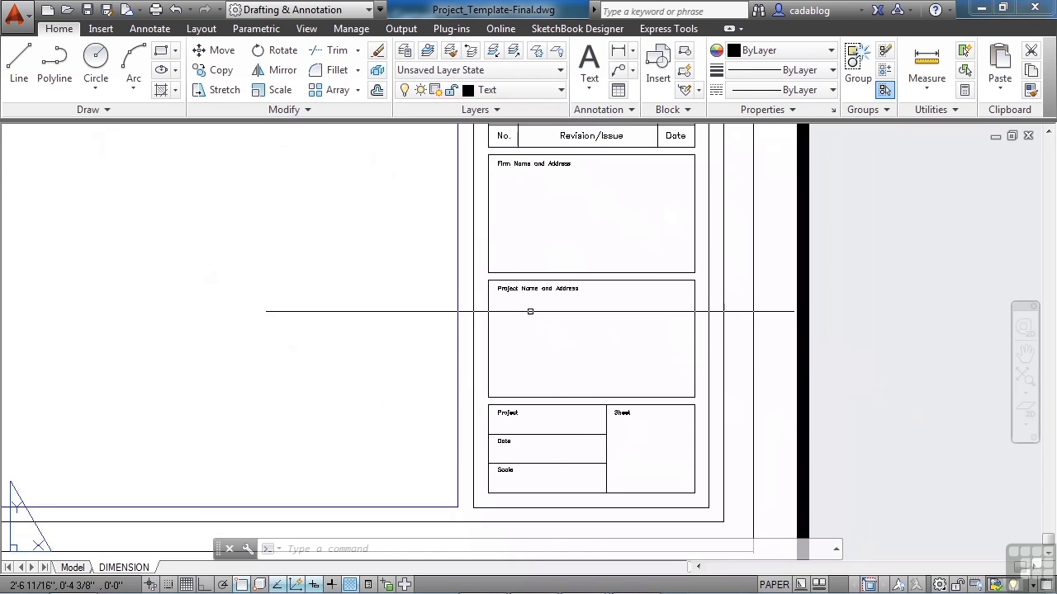
{"action": "left_click", "coordinate": [154, 30]}
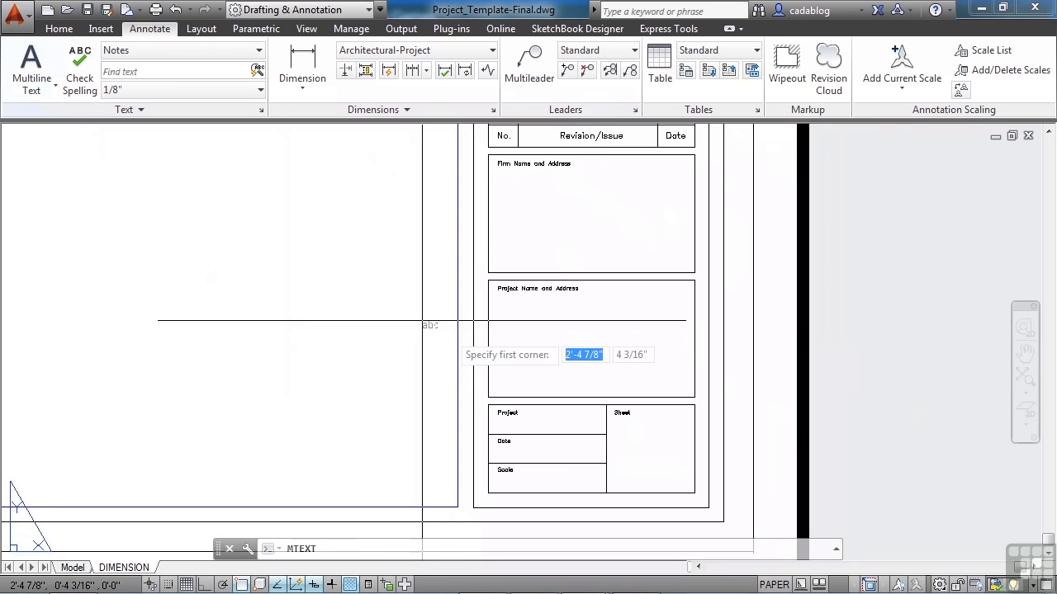
{"action": "scroll", "coordinate": [512, 355], "scroll_direction": "up", "scroll_amount": 3}
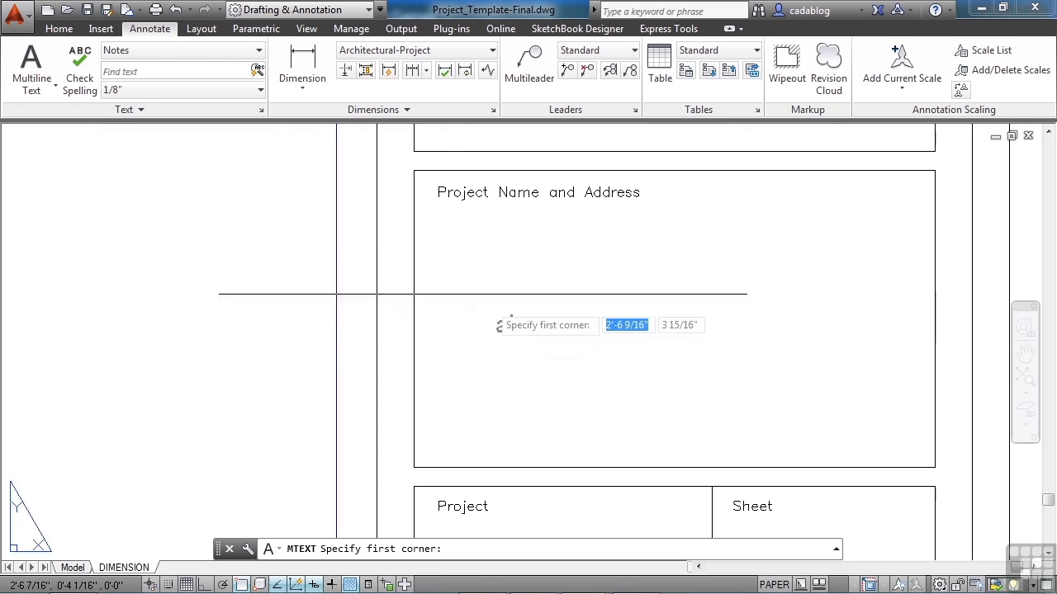
{"action": "left_click", "coordinate": [450, 233]}
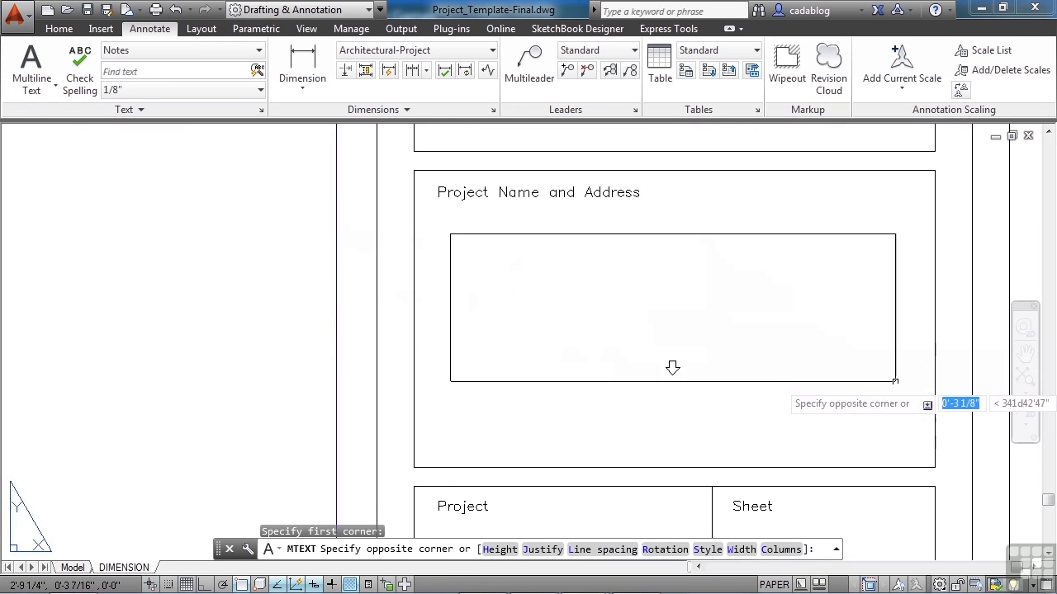
{"action": "left_click", "coordinate": [908, 460]}
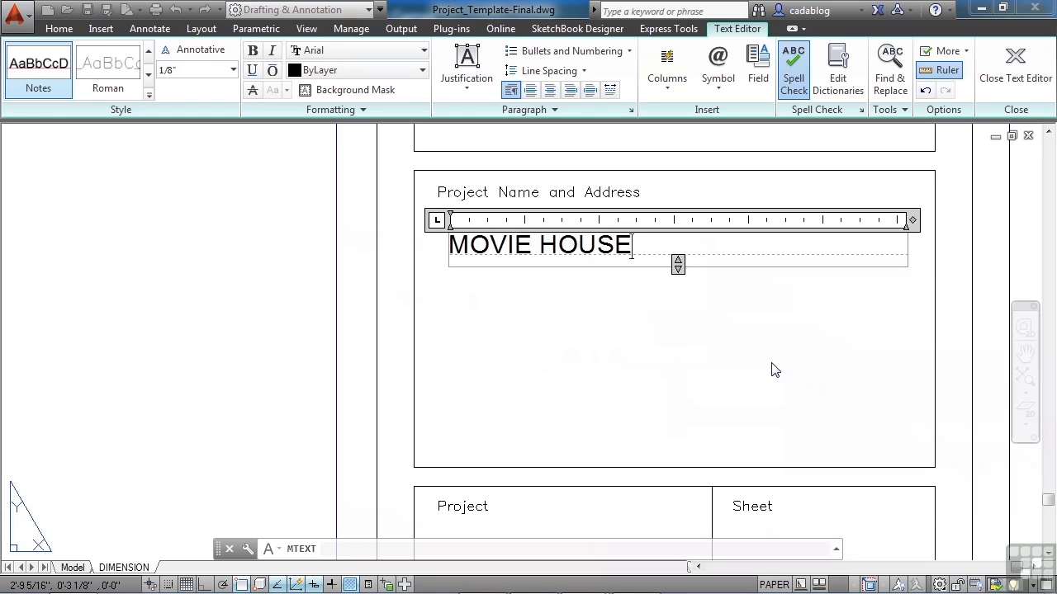
{"action": "left_click", "coordinate": [771, 371]}
- Change the text style of the MOVIE HOUSE text to Title through its properties
{"action": "left_click", "coordinate": [600, 247]}
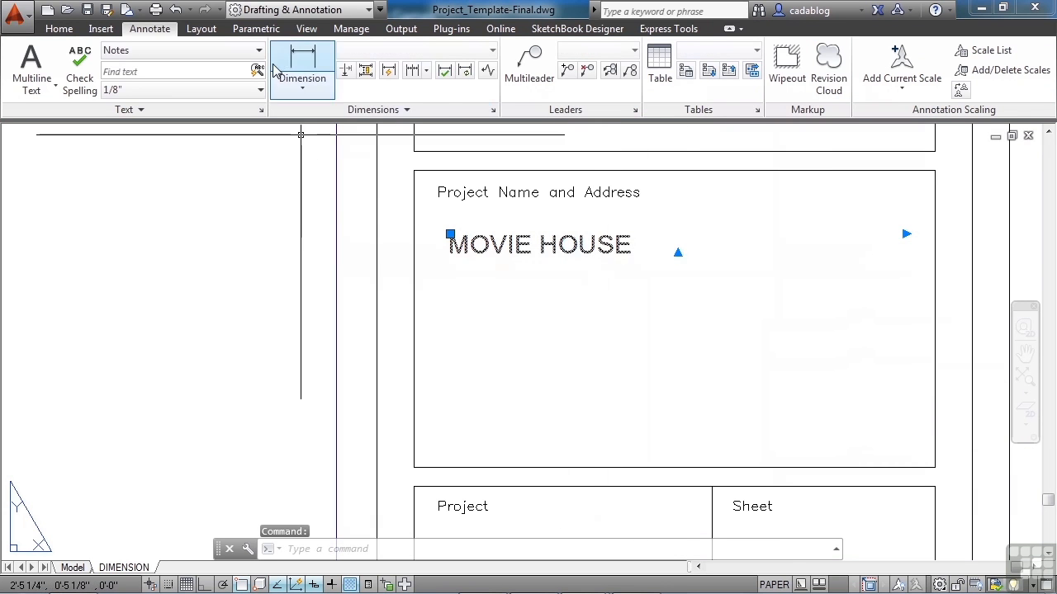
{"action": "key", "text": "ctrl+1"}
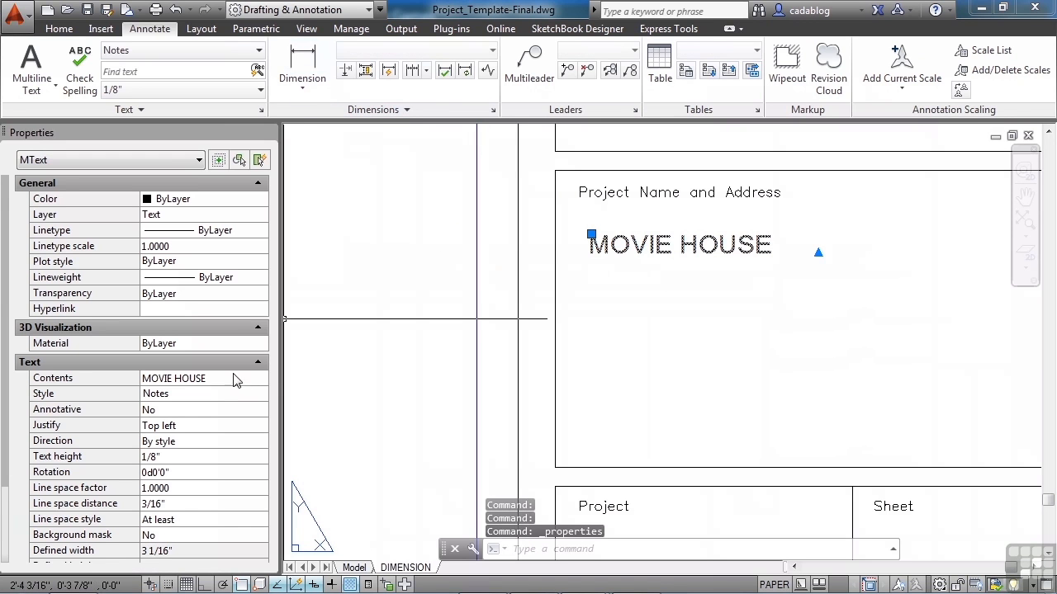
{"action": "left_click", "coordinate": [229, 396]}
{"action": "left_click", "coordinate": [232, 393]}
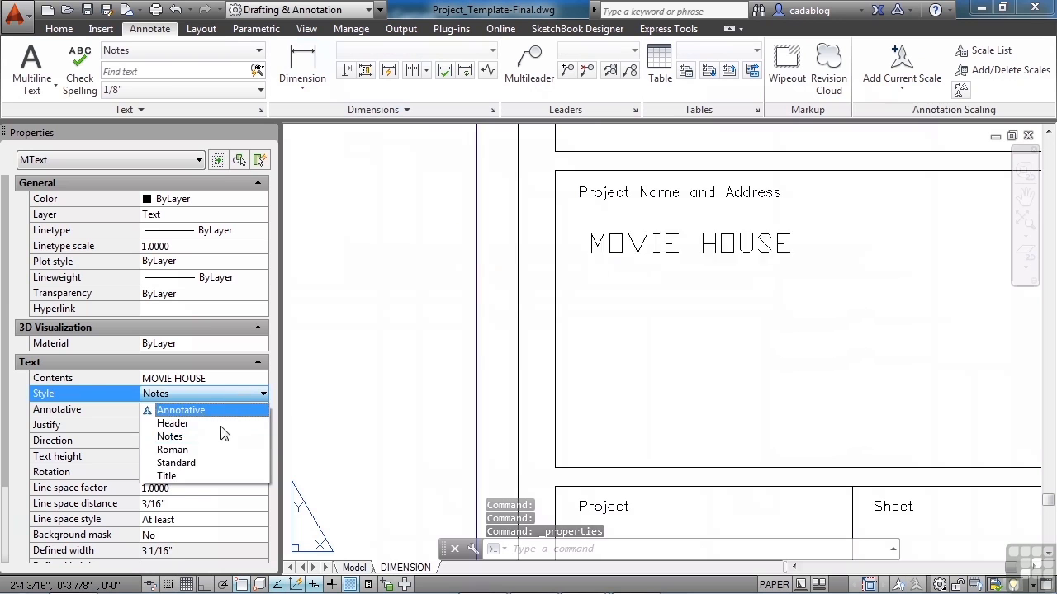
{"action": "left_click", "coordinate": [201, 479]}
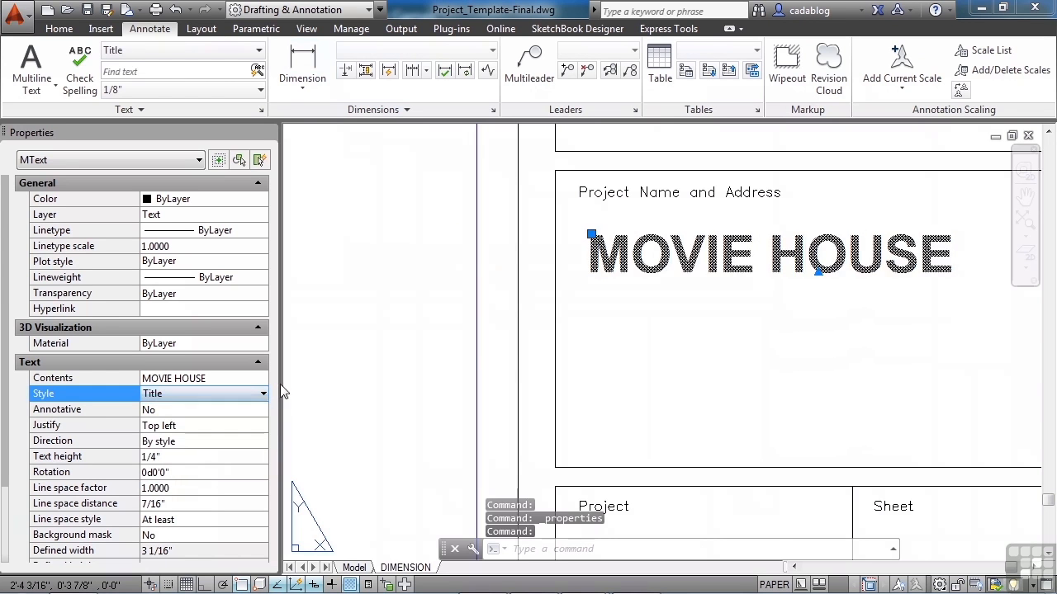
- Set the justification of the MOVIE HOUSE text to Middle Center
{"action": "scroll", "coordinate": [411, 332], "scroll_direction": "down", "scroll_amount": 2}
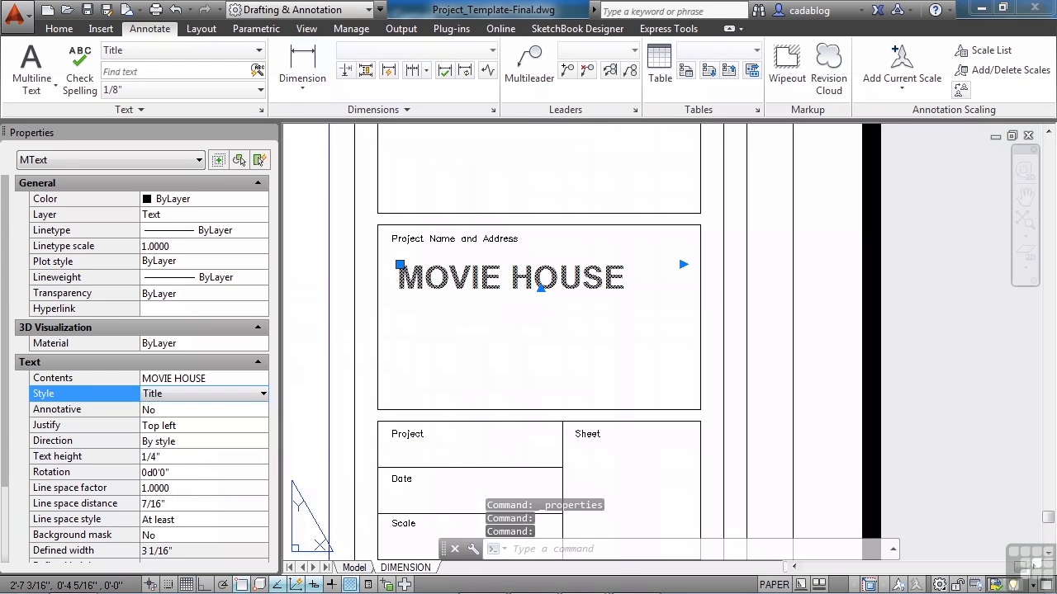
{"action": "double_click", "coordinate": [483, 278]}
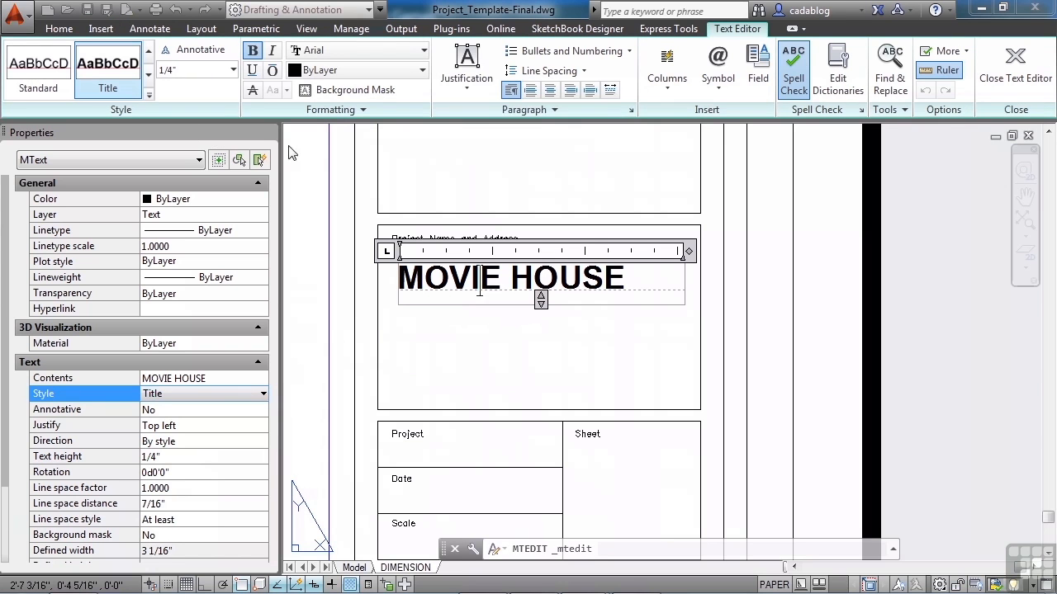
{"action": "left_click", "coordinate": [471, 70]}
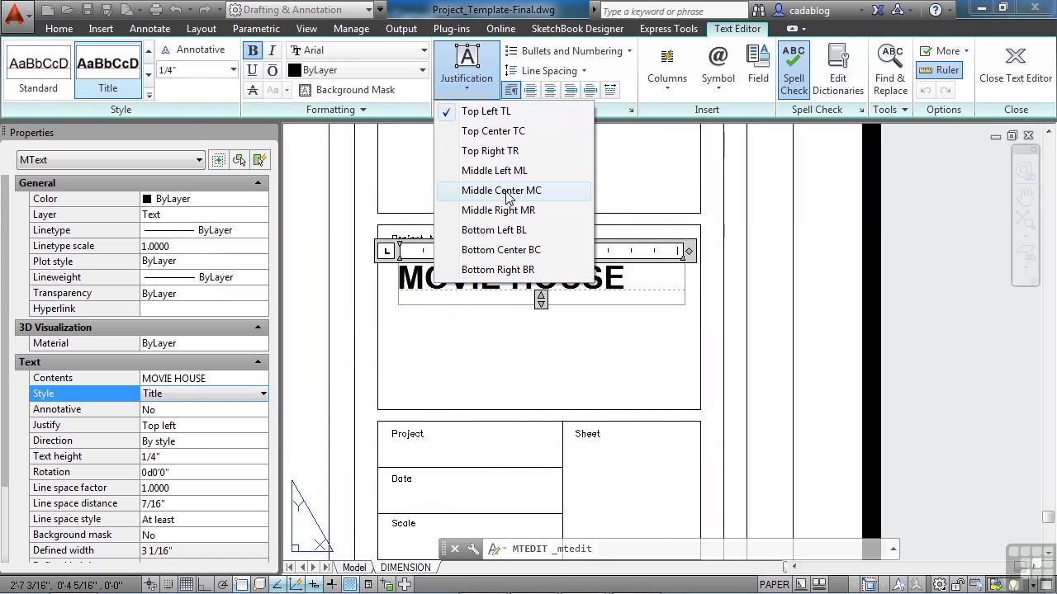
{"action": "left_click", "coordinate": [507, 198]}
{"action": "left_click", "coordinate": [514, 337]}
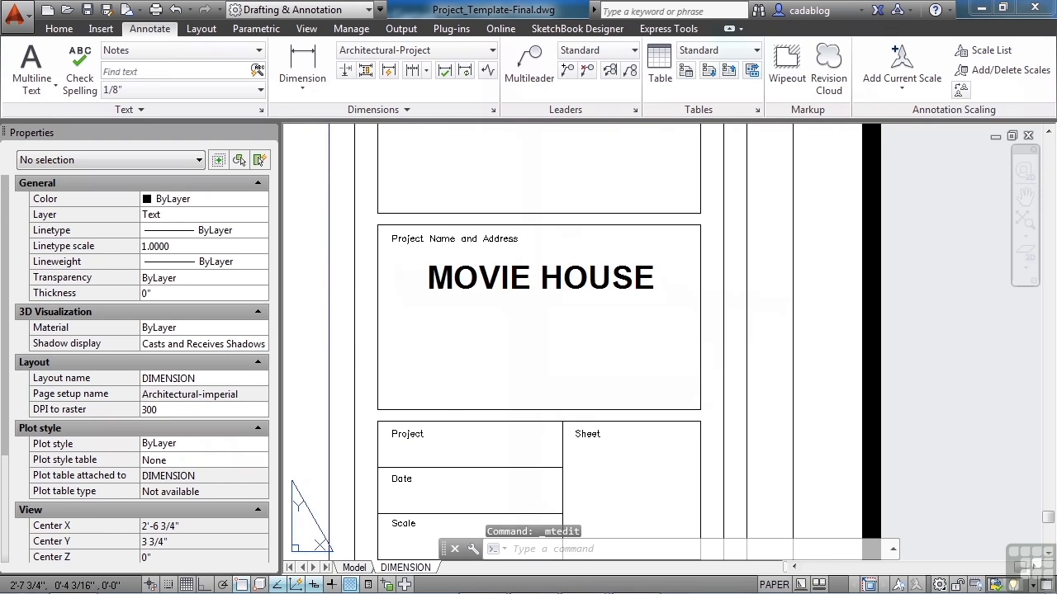
- Add the multiline text MAY 25, 2012 in the title block's Date box
{"action": "left_click", "coordinate": [29, 58]}
{"action": "scroll", "coordinate": [474, 306], "scroll_direction": "down", "scroll_amount": 2}
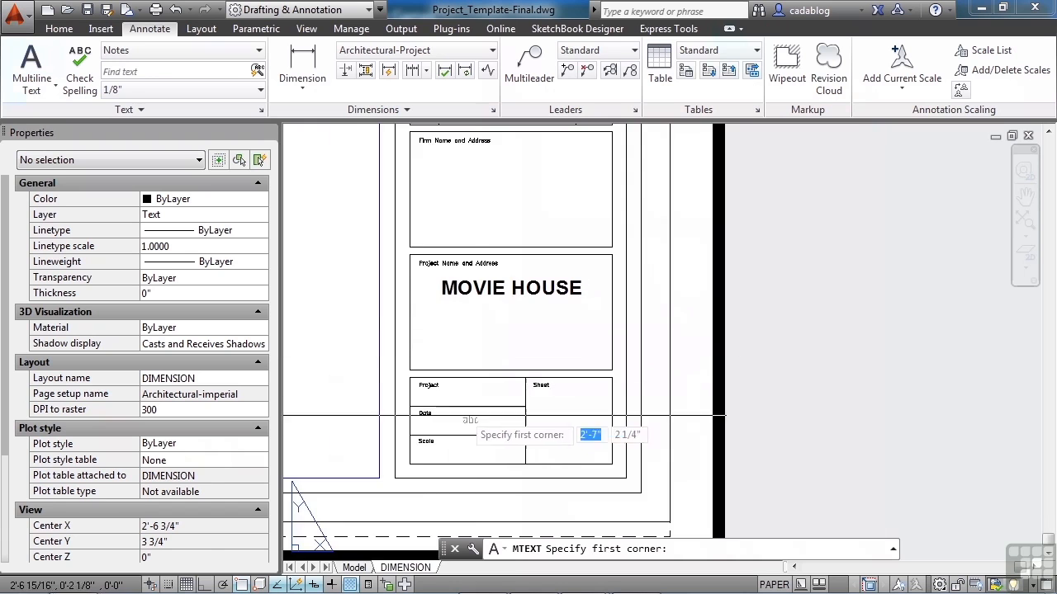
{"action": "scroll", "coordinate": [460, 423], "scroll_direction": "up", "scroll_amount": 3}
{"action": "left_click", "coordinate": [422, 413]}
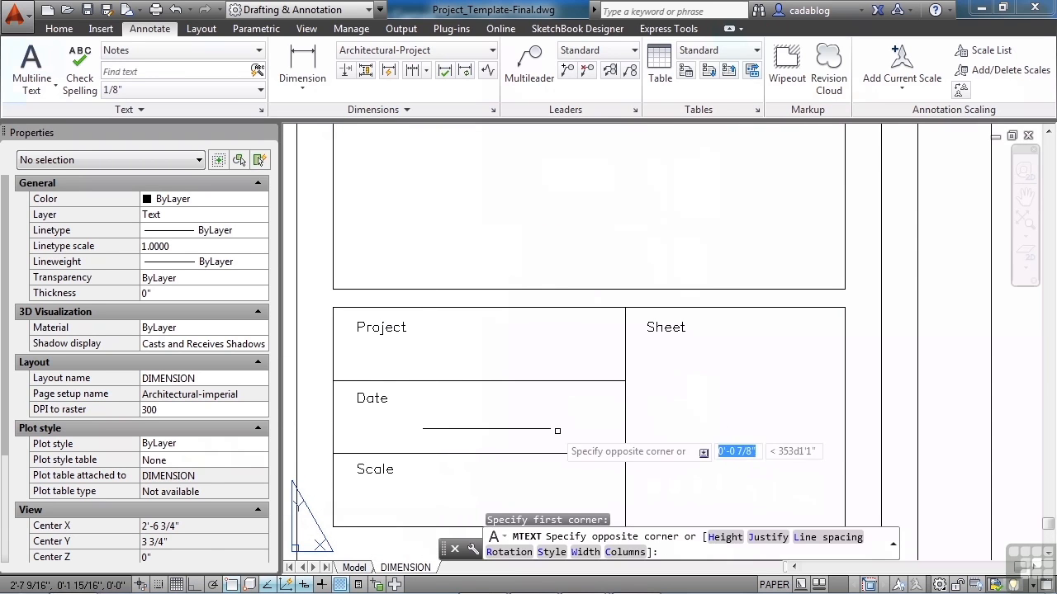
{"action": "left_click", "coordinate": [585, 435]}
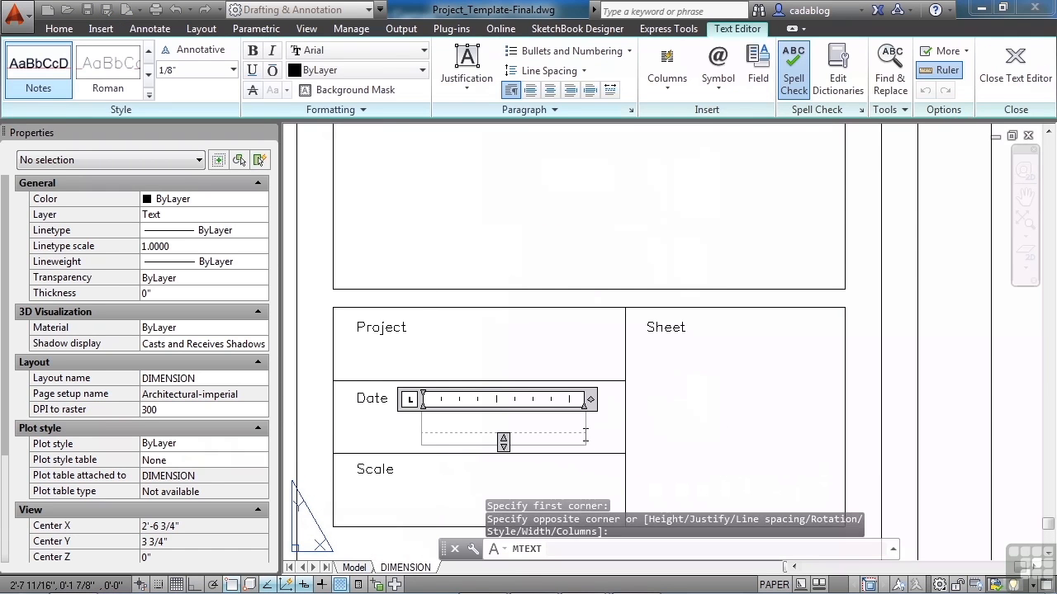
{"action": "type", "text": "MAY 25, 2012"}
{"action": "left_click", "coordinate": [605, 484]}
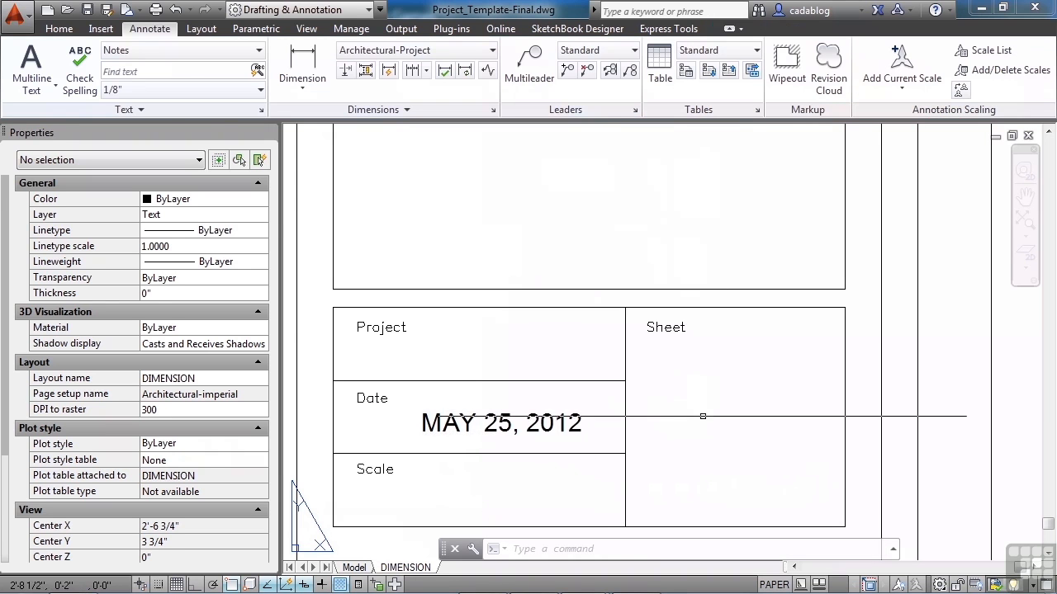
- Add the multiline text 1/4" = 1'-0" in the title block's Scale box, leaving AutoStacking disabled
{"action": "left_click", "coordinate": [30, 66]}
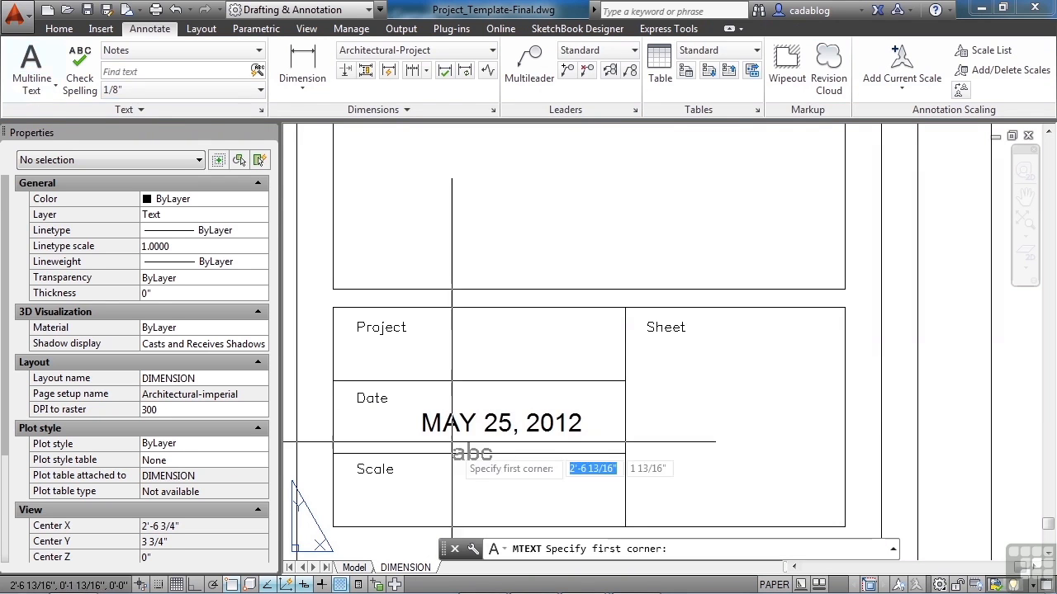
{"action": "left_click", "coordinate": [417, 485]}
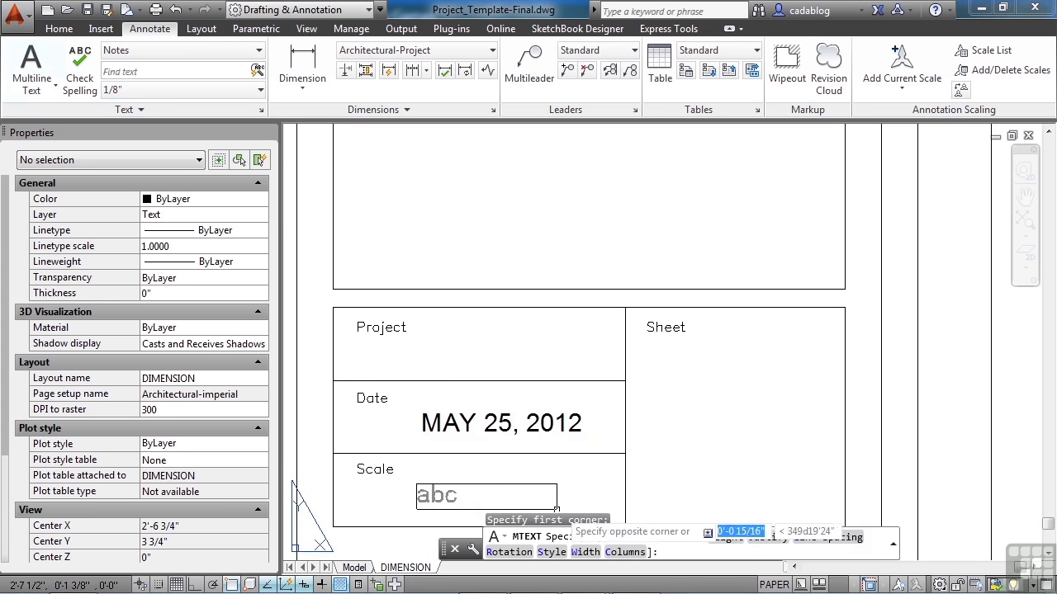
{"action": "left_click", "coordinate": [582, 513]}
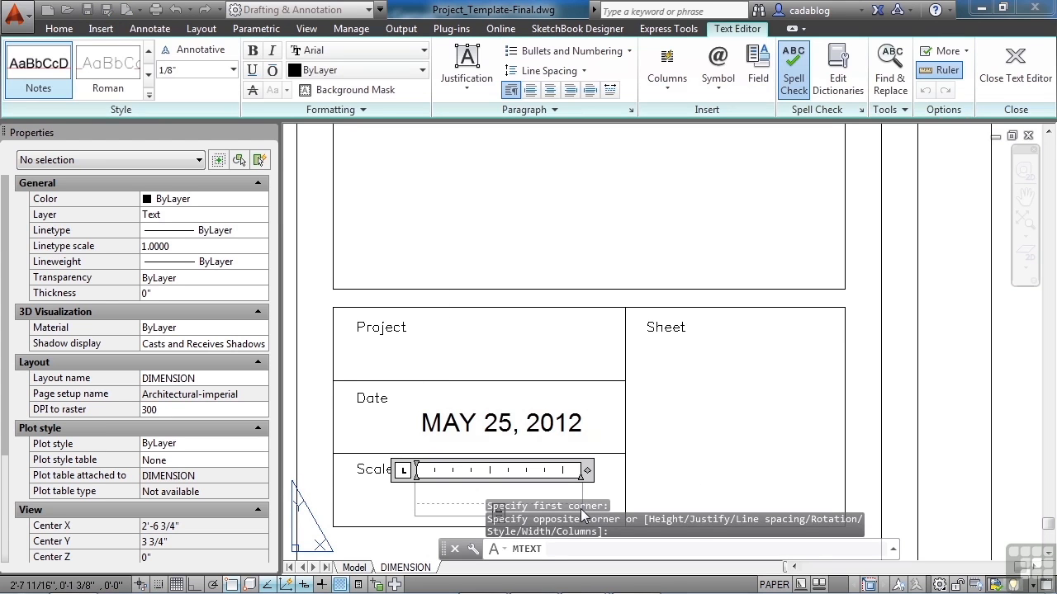
{"action": "type", "text": "1/4"}
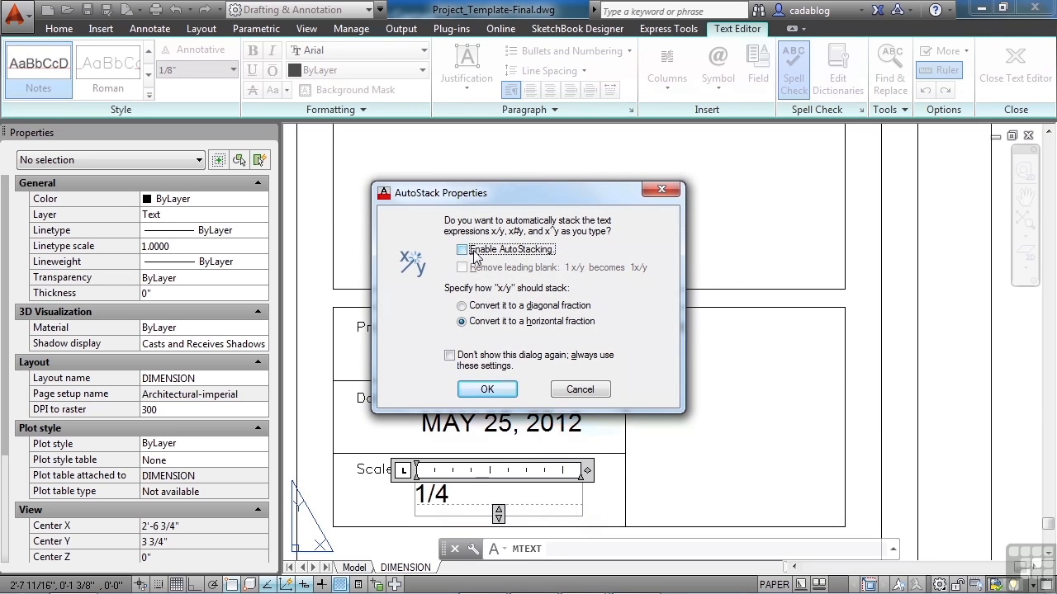
{"action": "left_click", "coordinate": [487, 389]}
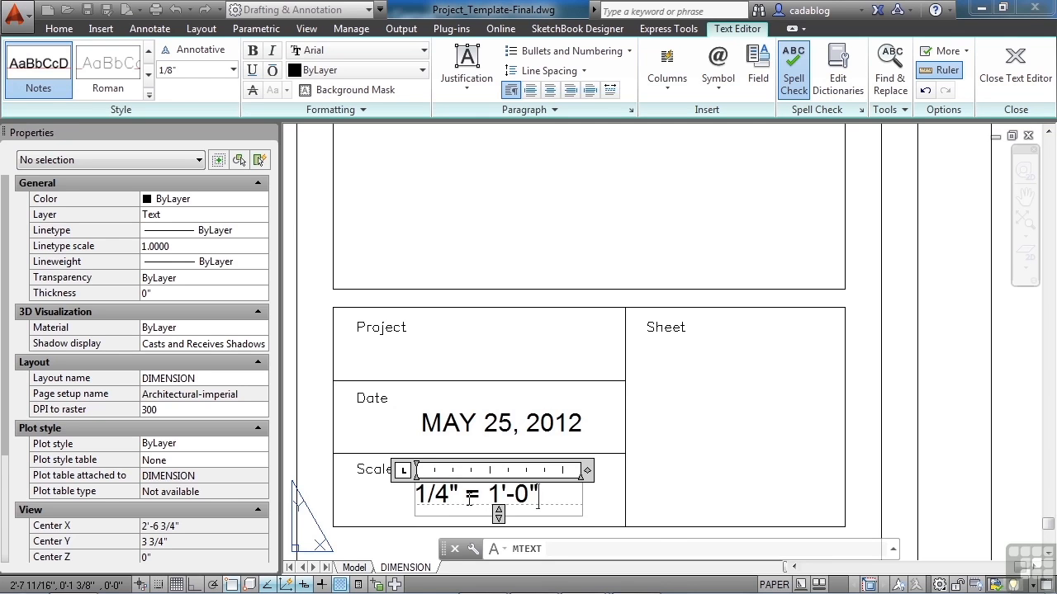
{"action": "left_click", "coordinate": [650, 459]}
- Create a multiline text in the title block's Sheet box with Middle Center justification and enter sheet number 1
{"action": "left_click", "coordinate": [31, 70]}
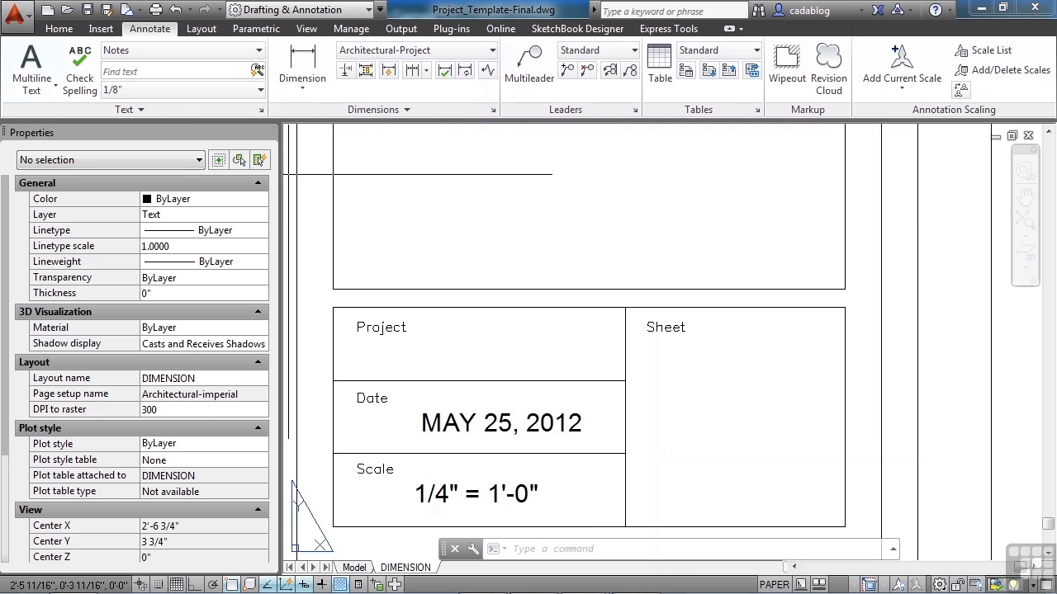
{"action": "left_click", "coordinate": [662, 366]}
{"action": "left_click", "coordinate": [784, 472]}
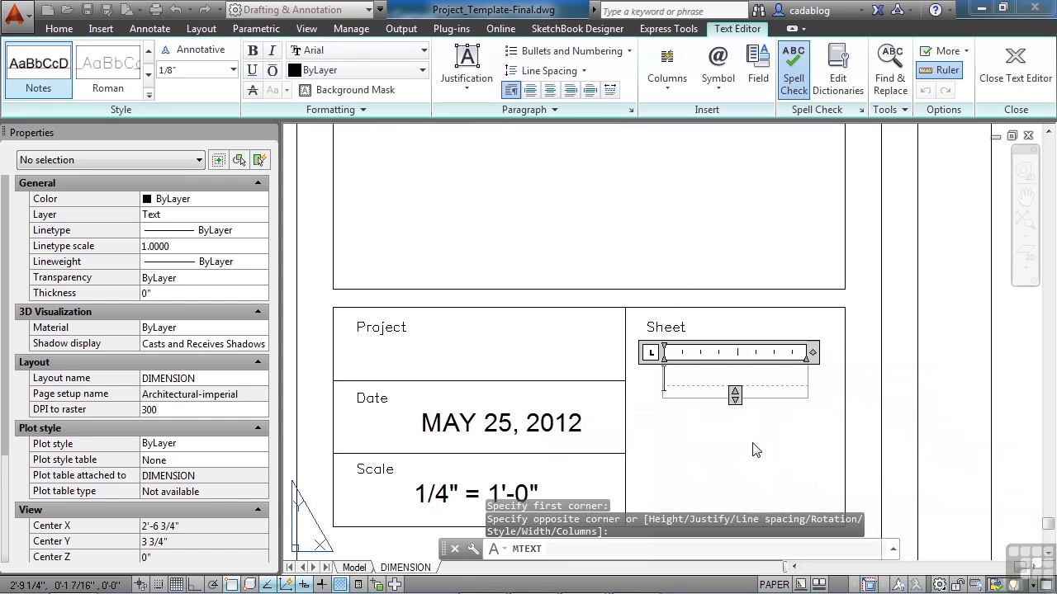
{"action": "left_click", "coordinate": [464, 89]}
{"action": "left_click", "coordinate": [512, 191]}
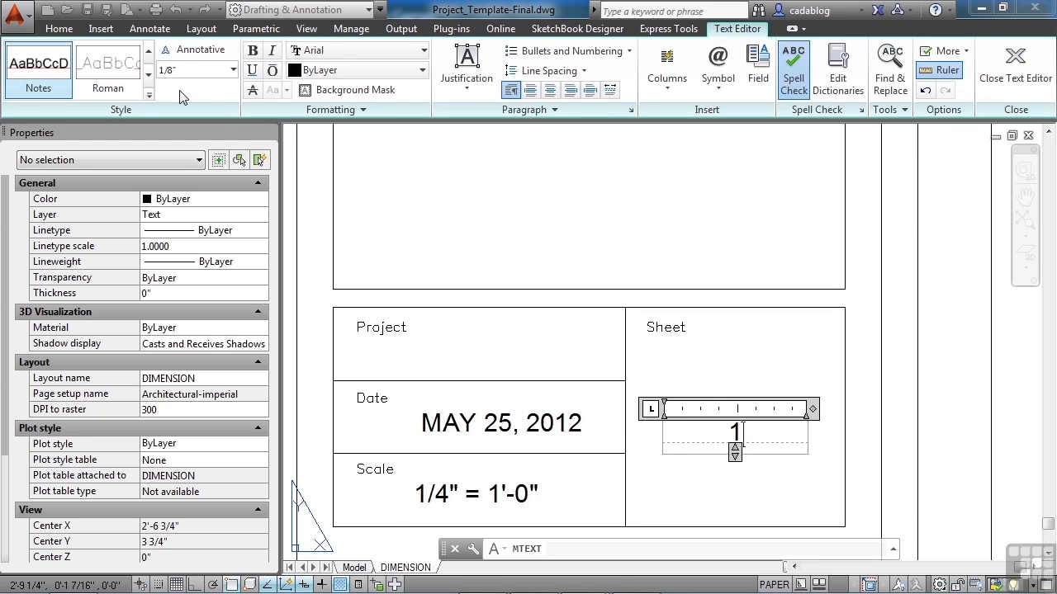
- Apply the Title text style to the sheet number and finish editing the text
{"action": "left_click", "coordinate": [150, 98]}
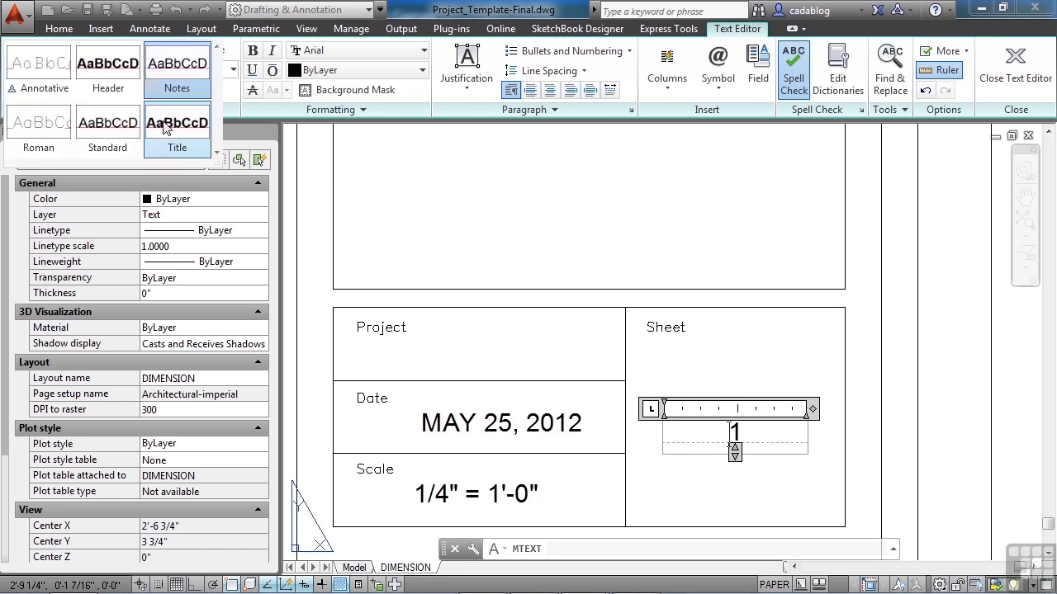
{"action": "left_click", "coordinate": [169, 129]}
{"action": "left_click", "coordinate": [167, 122]}
{"action": "left_click", "coordinate": [575, 328]}
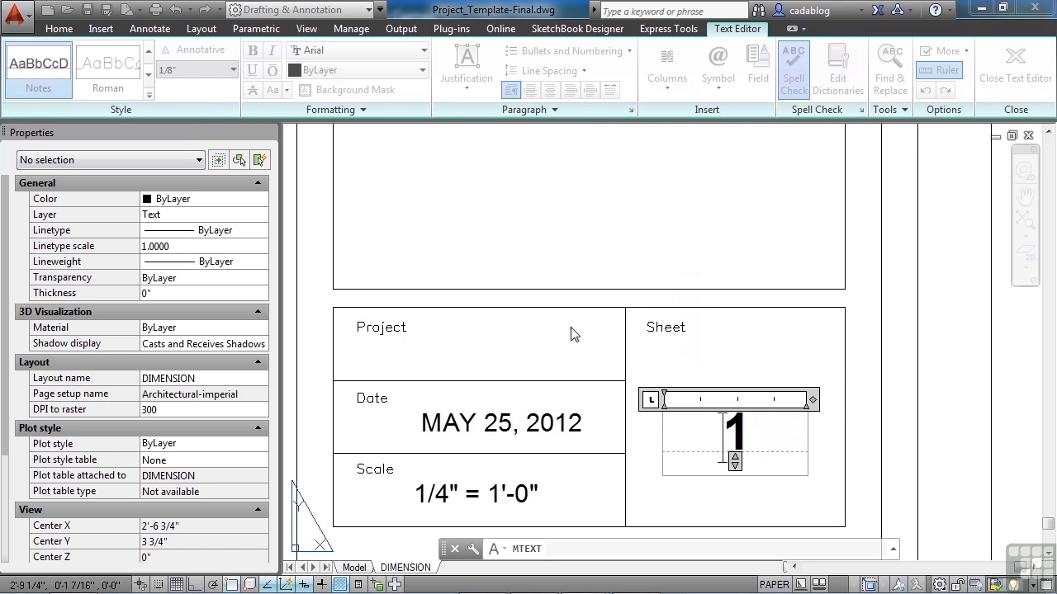
{"action": "left_click", "coordinate": [650, 378]}
{"action": "scroll", "coordinate": [650, 378], "scroll_direction": "down", "scroll_amount": 3}
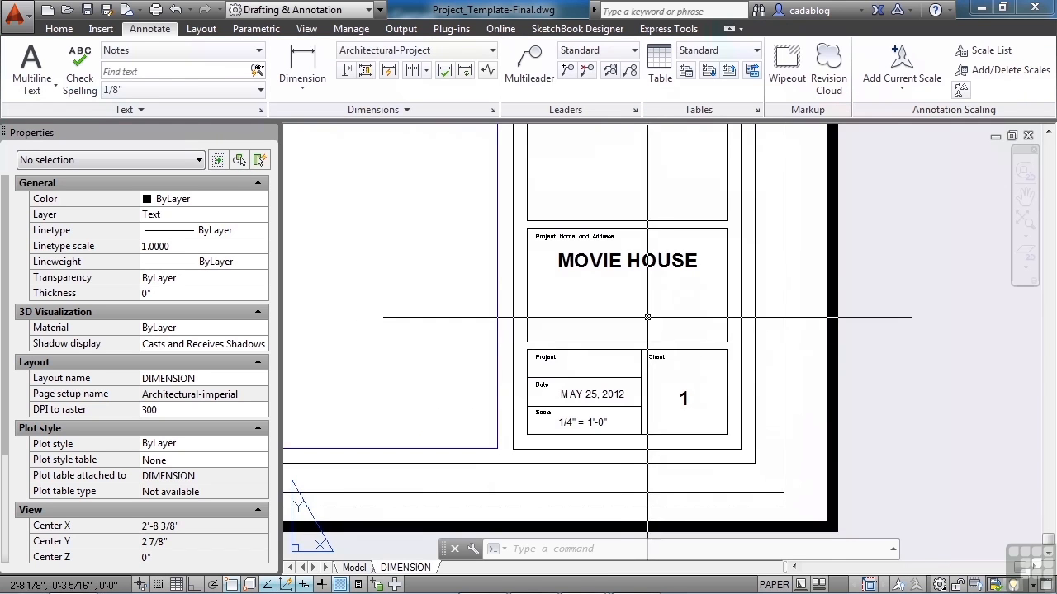
{"action": "scroll", "coordinate": [634, 334], "scroll_direction": "down", "scroll_amount": 2}
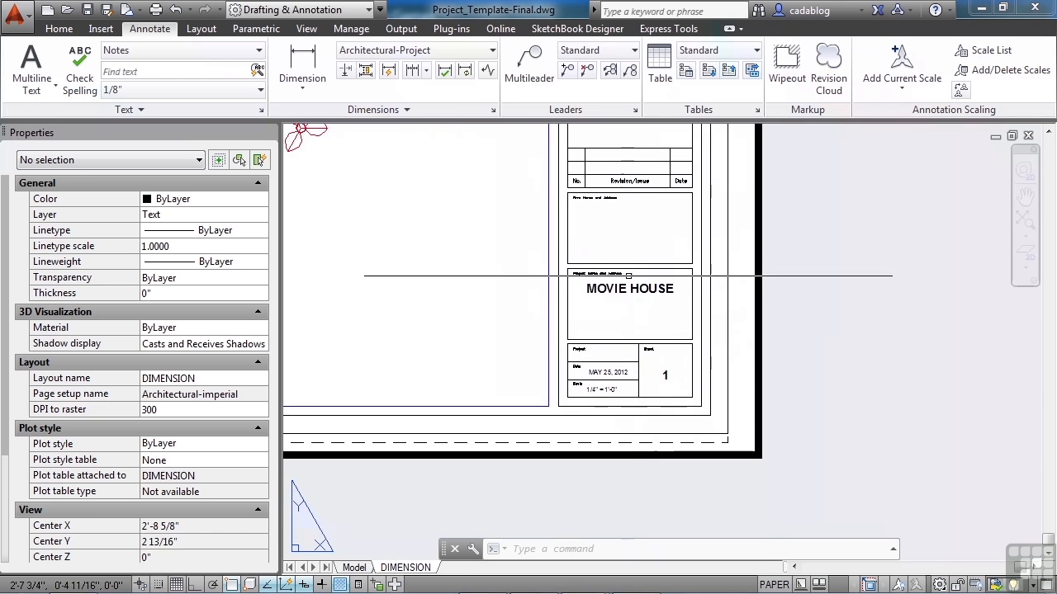
{"action": "scroll", "coordinate": [592, 165], "scroll_direction": "up", "scroll_amount": 4}
{"action": "middle_click_drag", "start_coordinate": [601, 243], "coordinate": [596, 368]}
{"action": "scroll", "coordinate": [601, 316], "scroll_direction": "down", "scroll_amount": 8}
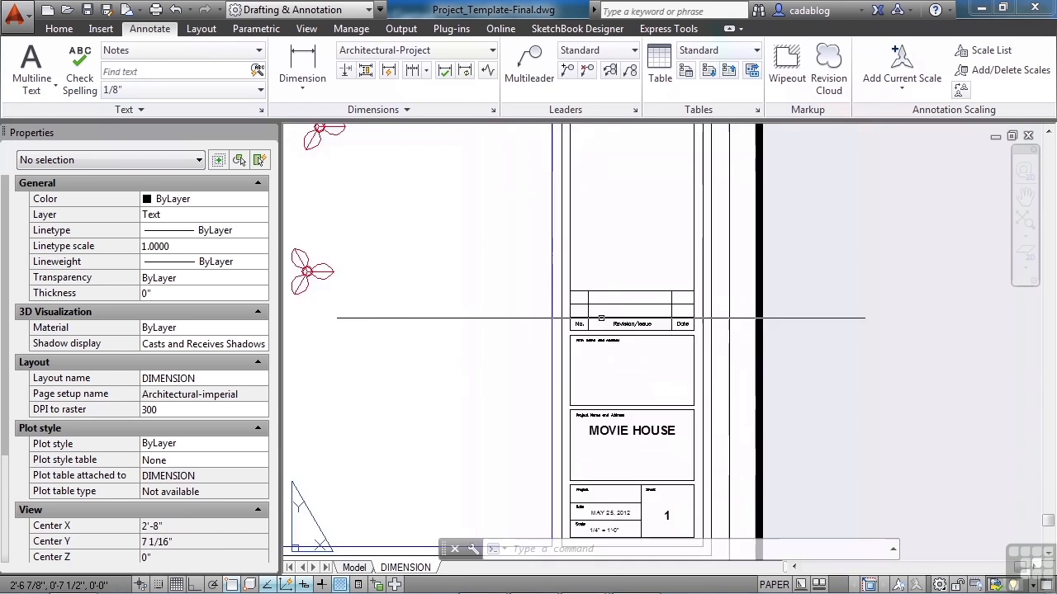
{"action": "middle_click_drag", "start_coordinate": [538, 258], "coordinate": [699, 300]}
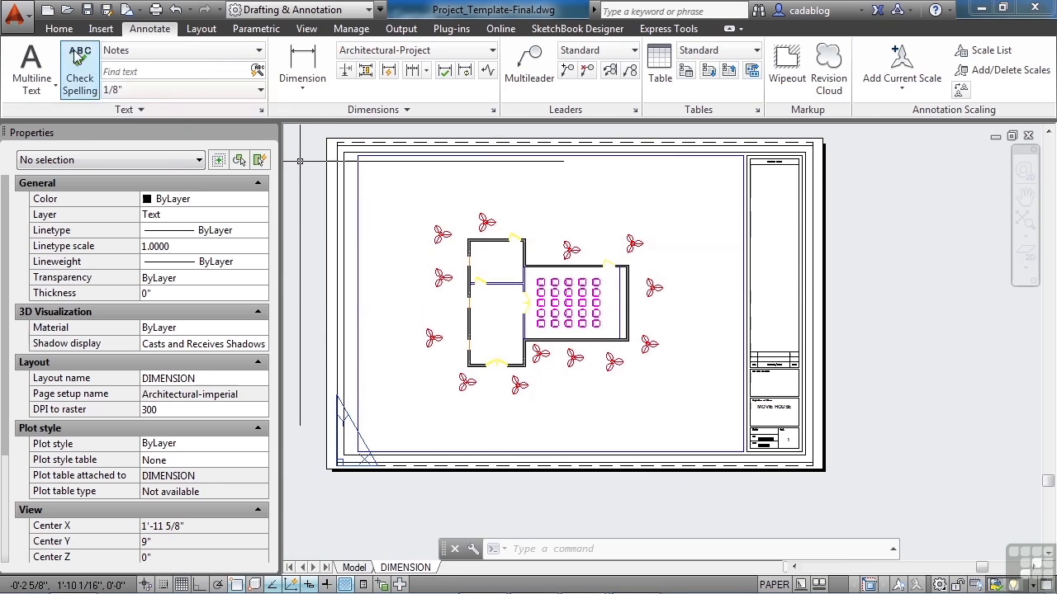
- Make the Dimensions layer current
{"action": "left_click", "coordinate": [60, 28]}
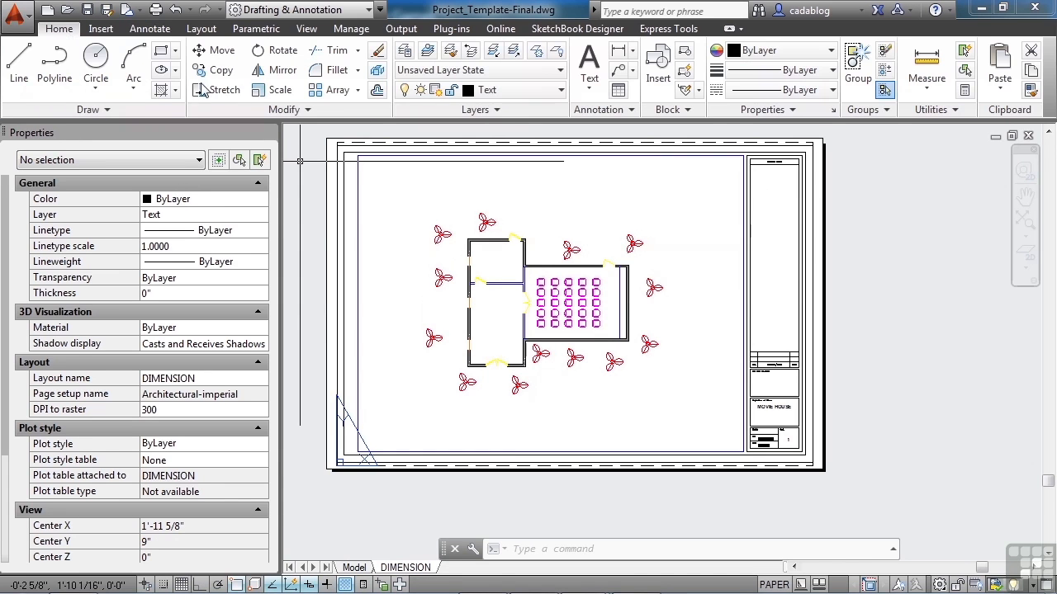
{"action": "left_click", "coordinate": [562, 93]}
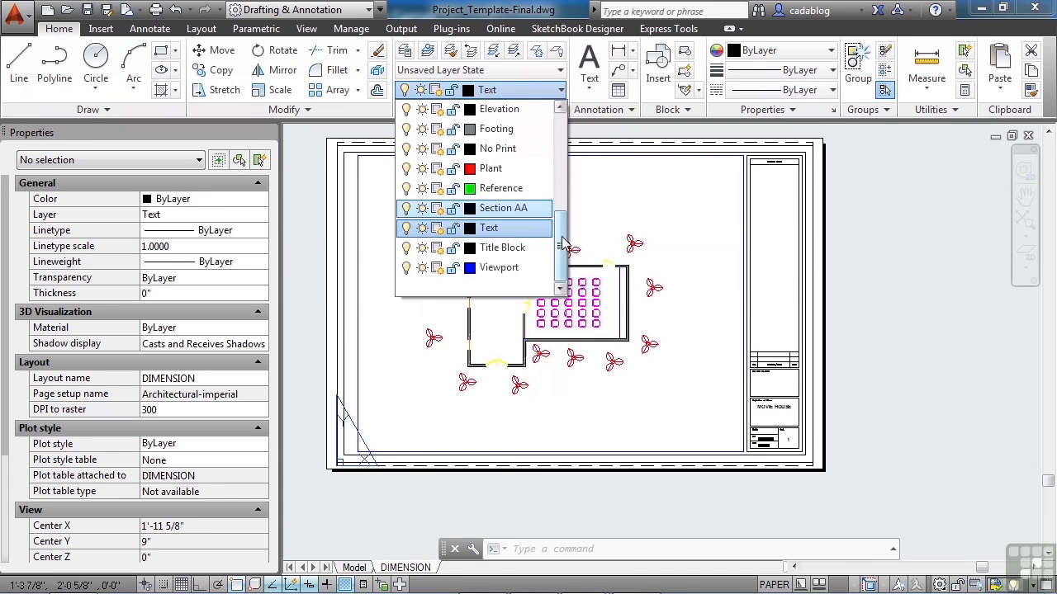
{"action": "left_click_drag", "start_coordinate": [561, 241], "coordinate": [560, 208]}
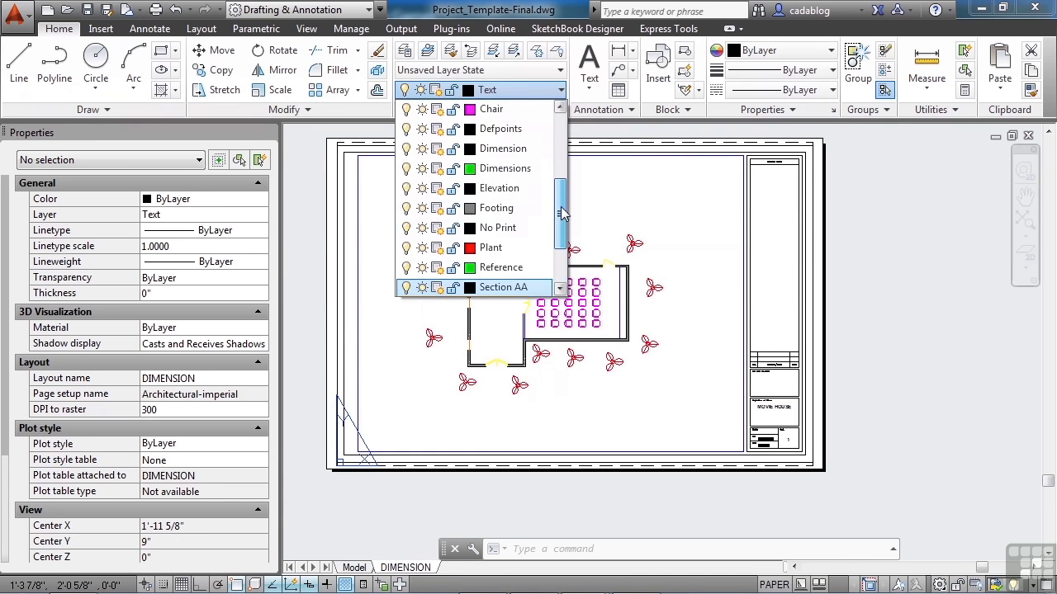
{"action": "left_click", "coordinate": [505, 169]}
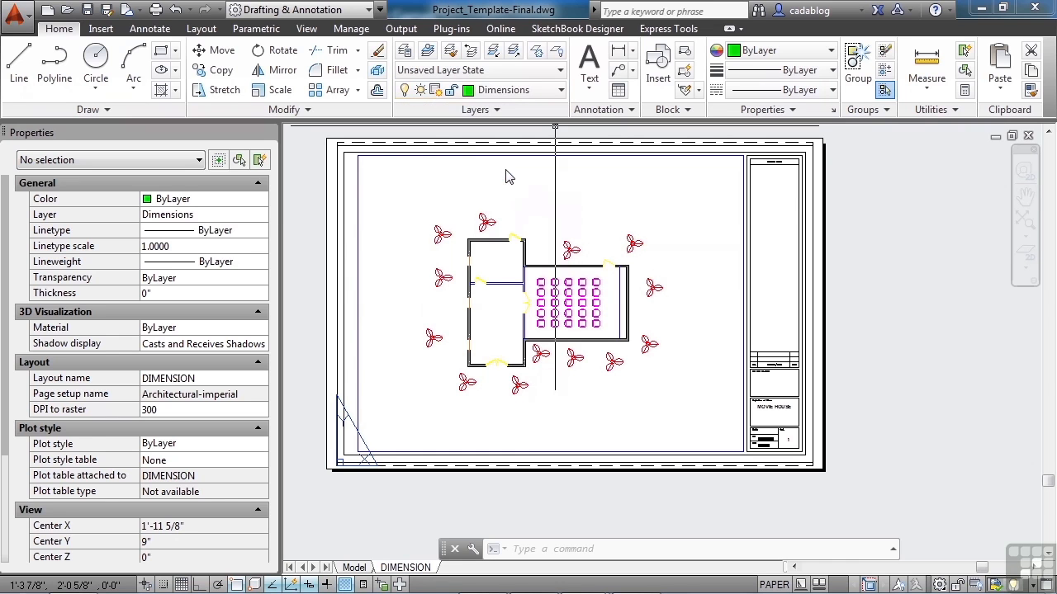
- Choose Architectural-Project as the current dimension style
{"action": "left_click", "coordinate": [149, 29]}
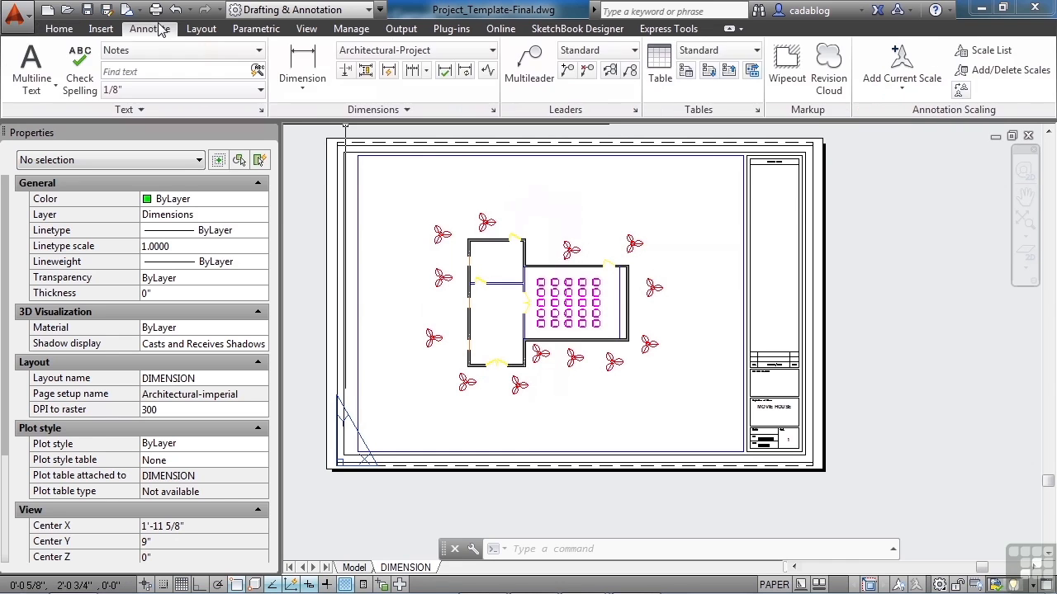
{"action": "left_click", "coordinate": [304, 90]}
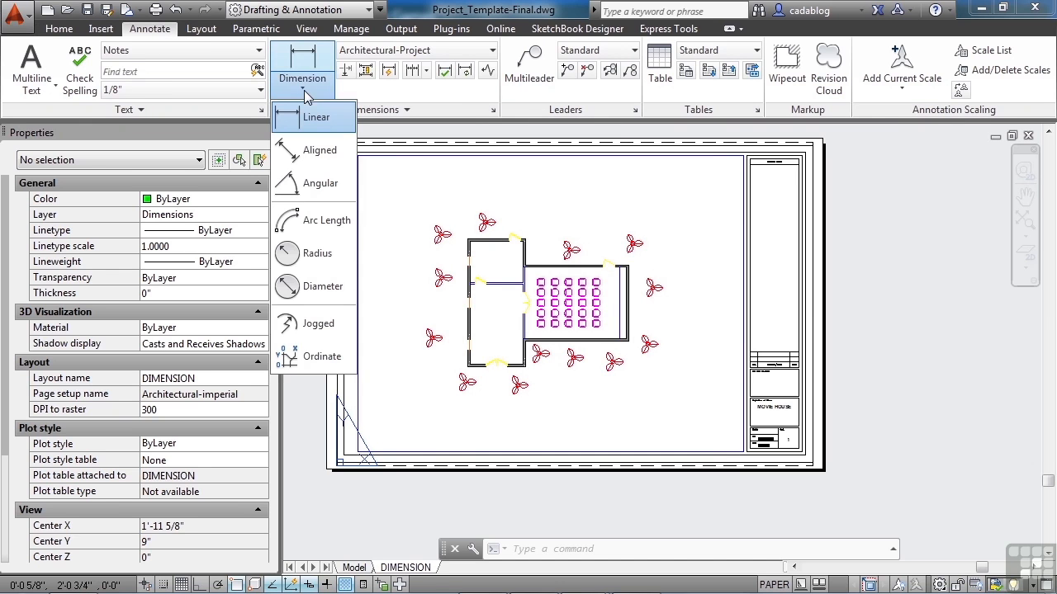
{"action": "left_click", "coordinate": [462, 51]}
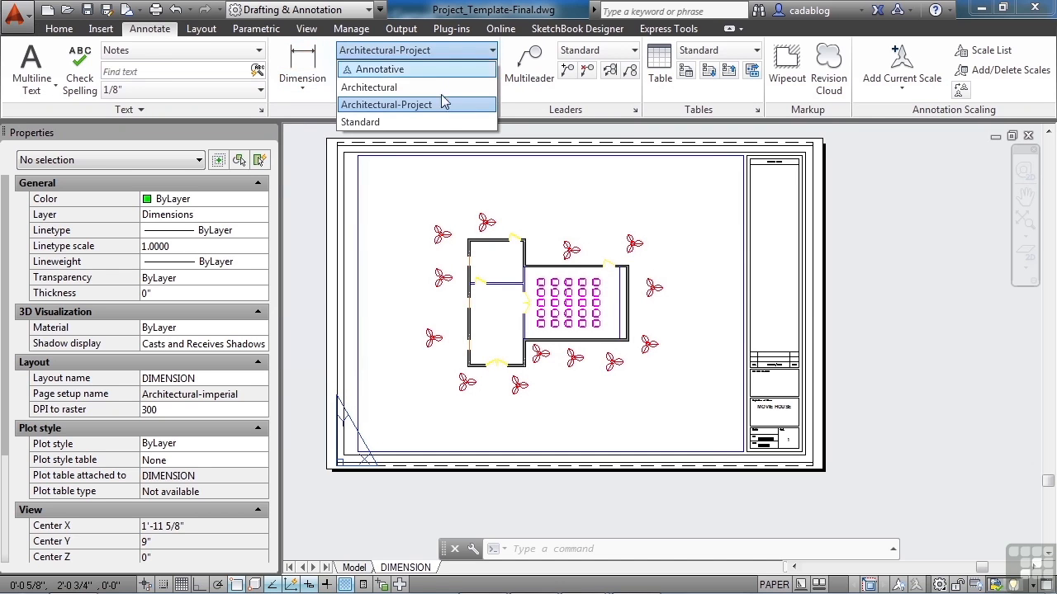
{"action": "left_click", "coordinate": [433, 109]}
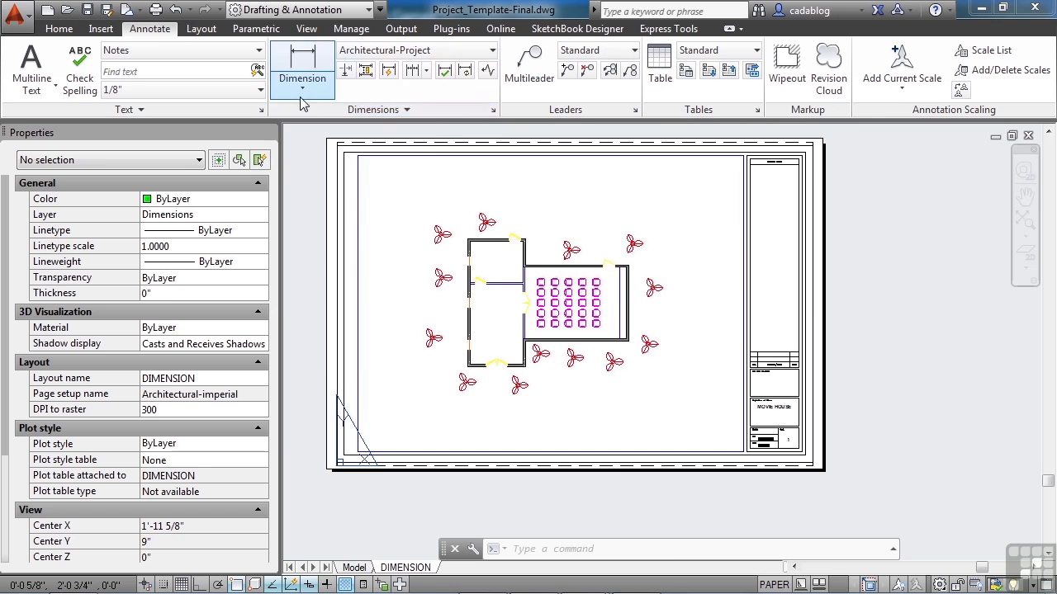
- Add a horizontal linear dimension between the outer corners of the small wing's top wall, placed above the plan beyond the plant
{"action": "left_click", "coordinate": [305, 82]}
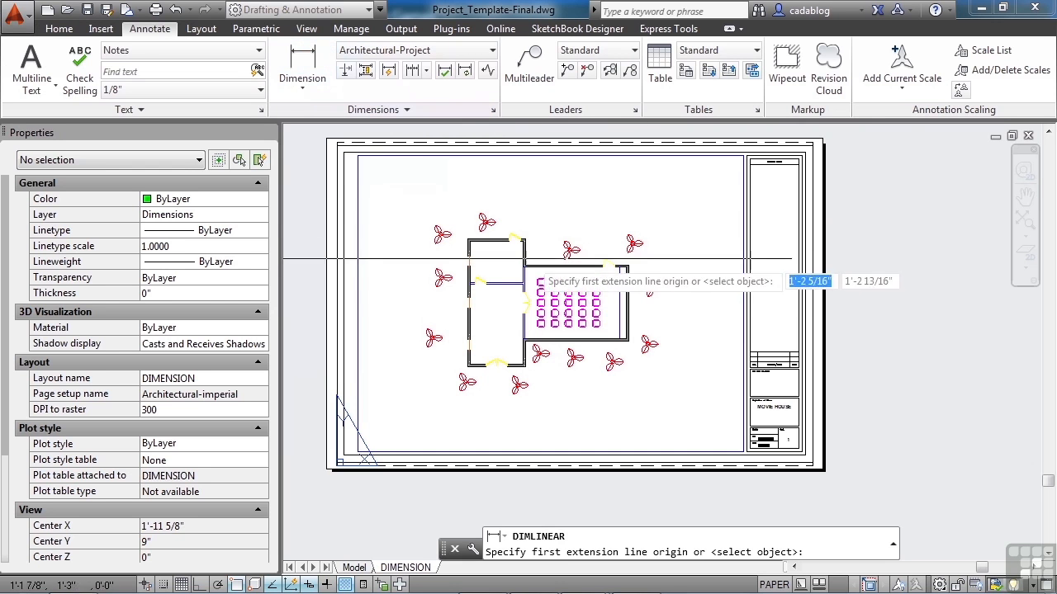
{"action": "scroll", "coordinate": [454, 246], "scroll_direction": "up", "scroll_amount": 4}
{"action": "scroll", "coordinate": [448, 246], "scroll_direction": "up", "scroll_amount": 5}
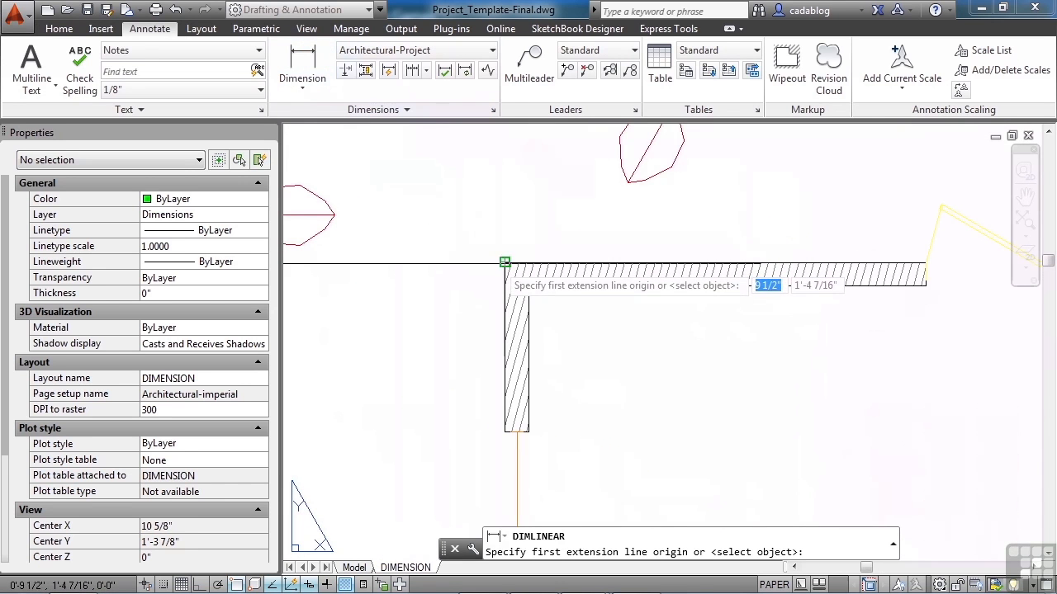
{"action": "left_click", "coordinate": [505, 199]}
{"action": "scroll", "coordinate": [544, 257], "scroll_direction": "down", "scroll_amount": 2}
{"action": "middle_click_drag", "start_coordinate": [601, 253], "coordinate": [419, 253]}
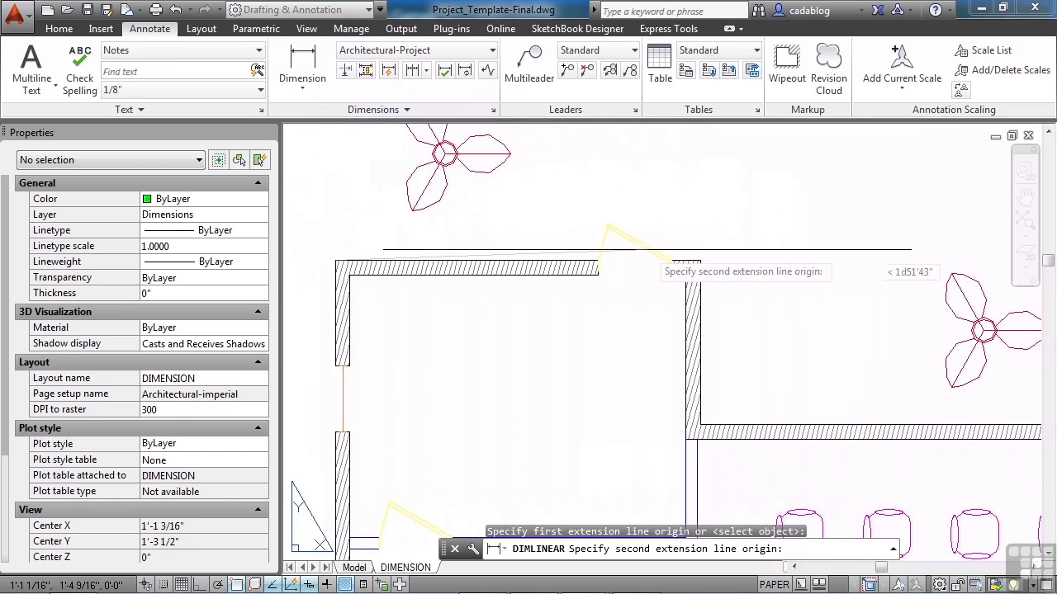
{"action": "scroll", "coordinate": [682, 252], "scroll_direction": "up", "scroll_amount": 2}
{"action": "left_click", "coordinate": [710, 262]}
{"action": "scroll", "coordinate": [710, 261], "scroll_direction": "down", "scroll_amount": 3}
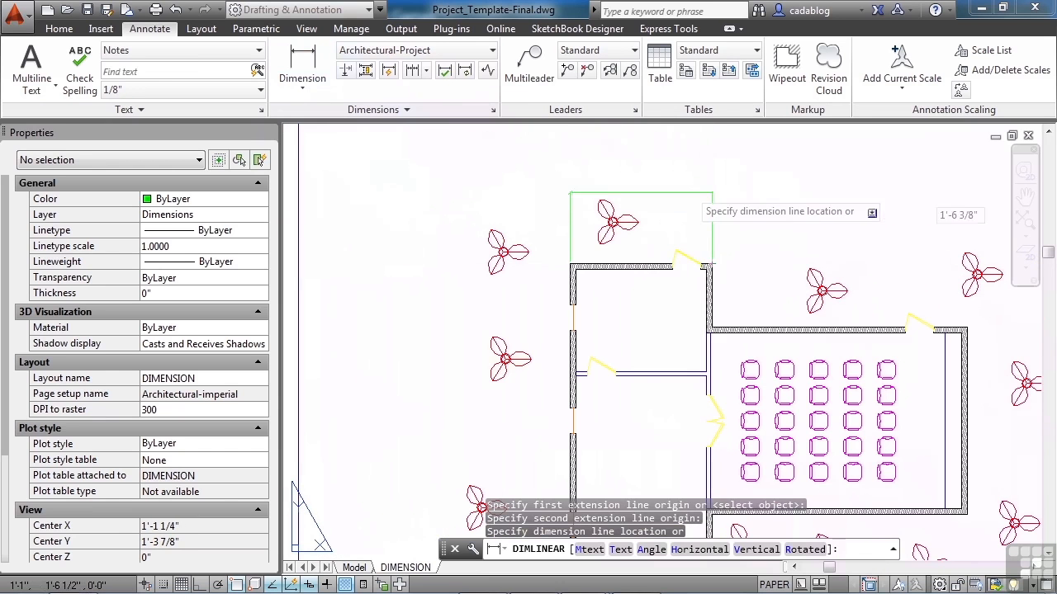
{"action": "left_click", "coordinate": [640, 178]}
- Add a vertical linear dimension along the full height of the plan's left exterior wall, placed just outside it
{"action": "scroll", "coordinate": [566, 272], "scroll_direction": "up", "scroll_amount": 5}
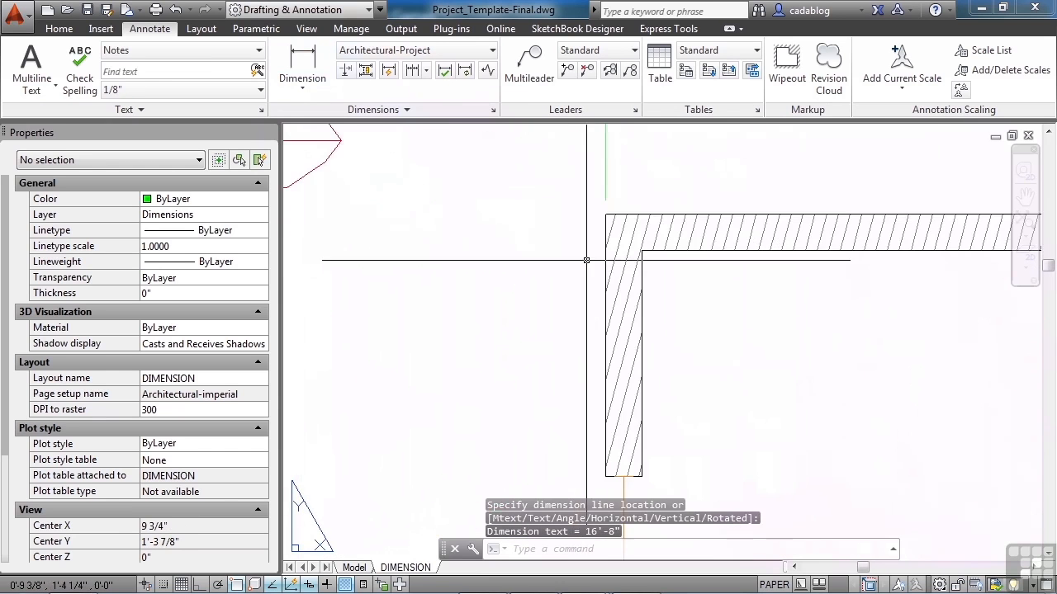
{"action": "key", "text": "Return"}
{"action": "left_click", "coordinate": [629, 147]}
{"action": "scroll", "coordinate": [640, 166], "scroll_direction": "down", "scroll_amount": 8}
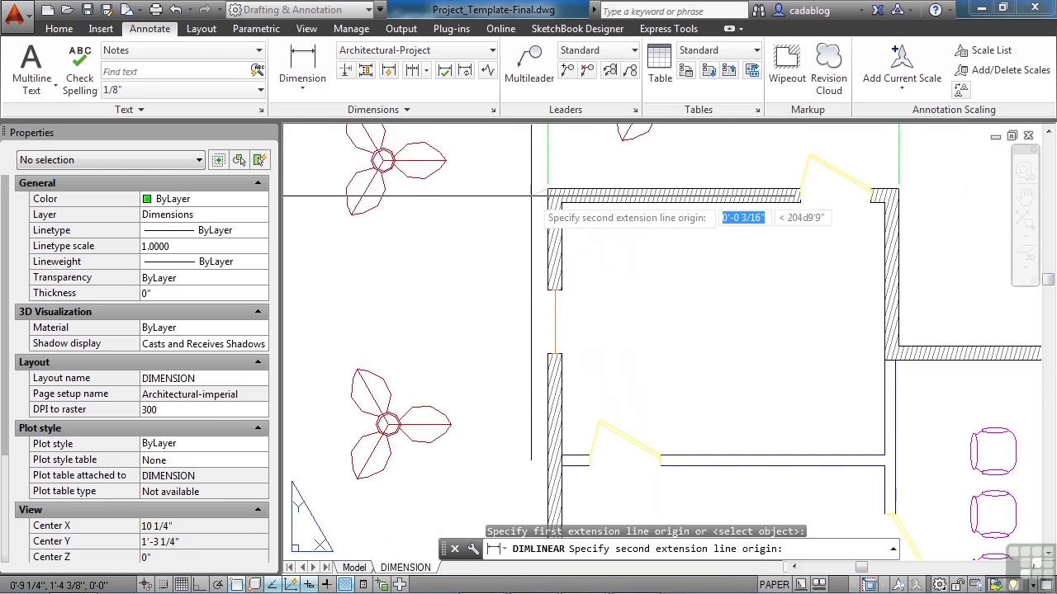
{"action": "scroll", "coordinate": [542, 377], "scroll_direction": "up", "scroll_amount": 8}
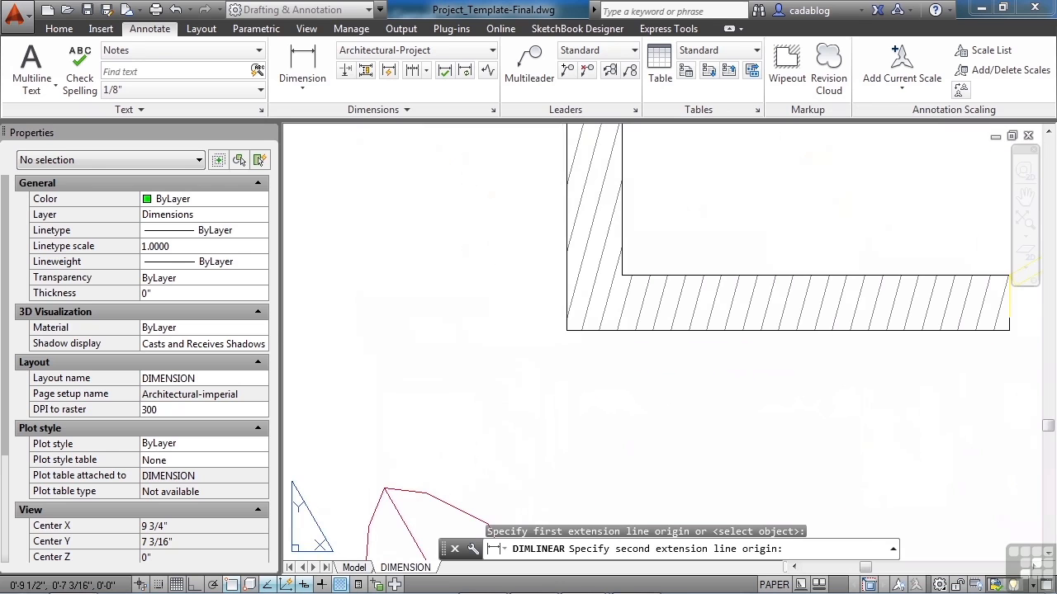
{"action": "left_click", "coordinate": [567, 330]}
{"action": "scroll", "coordinate": [568, 330], "scroll_direction": "down", "scroll_amount": 6}
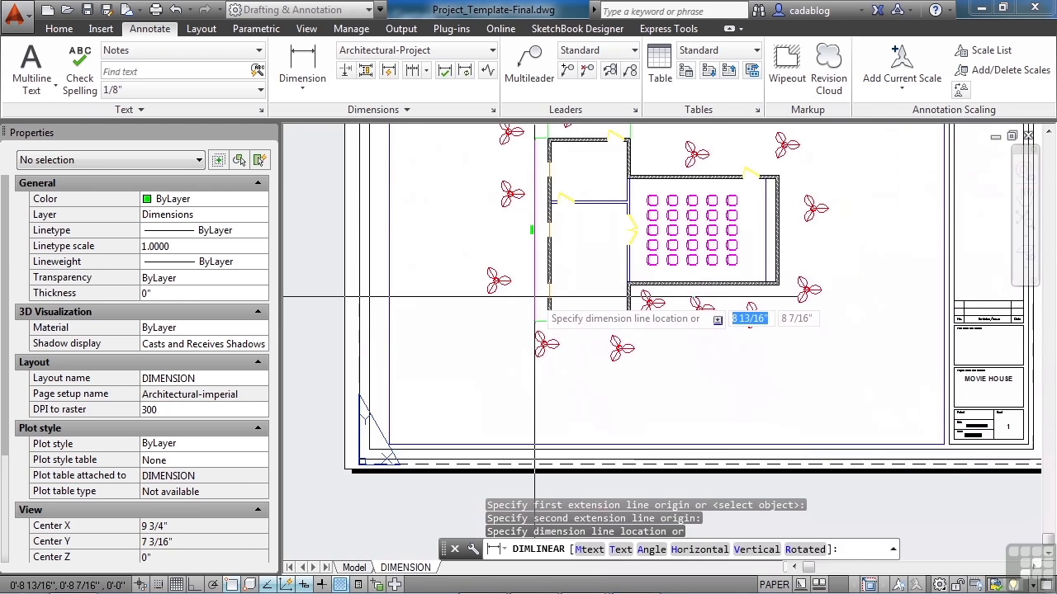
{"action": "left_click", "coordinate": [532, 312]}
- Continue the horizontal dimension above the plan from its right extension line to the seating hall's upper right outer corner
{"action": "mouse_move", "coordinate": [683, 312]}
{"action": "middle_mouse_down"}
{"action": "mouse_move", "coordinate": [662, 382]}
{"action": "mouse_move", "coordinate": [631, 420]}
{"action": "middle_mouse_up"}
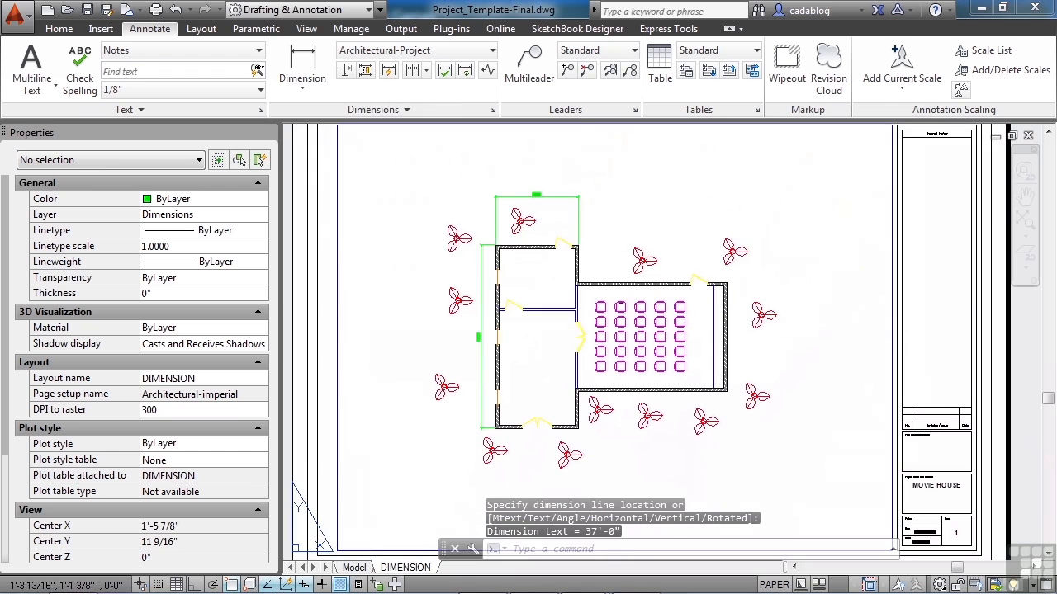
{"action": "left_click", "coordinate": [412, 70]}
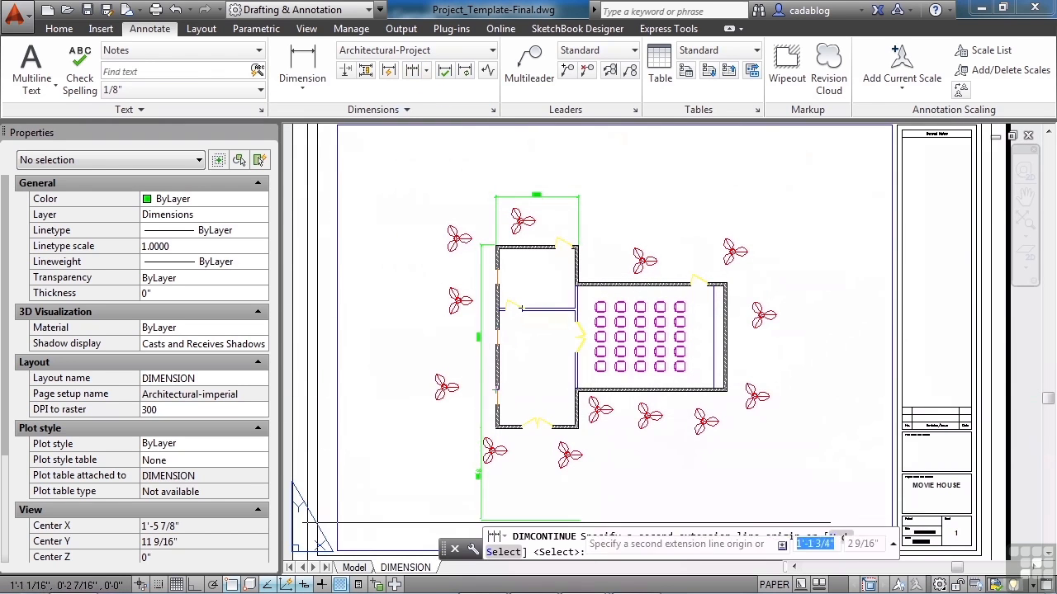
{"action": "left_click", "coordinate": [503, 552]}
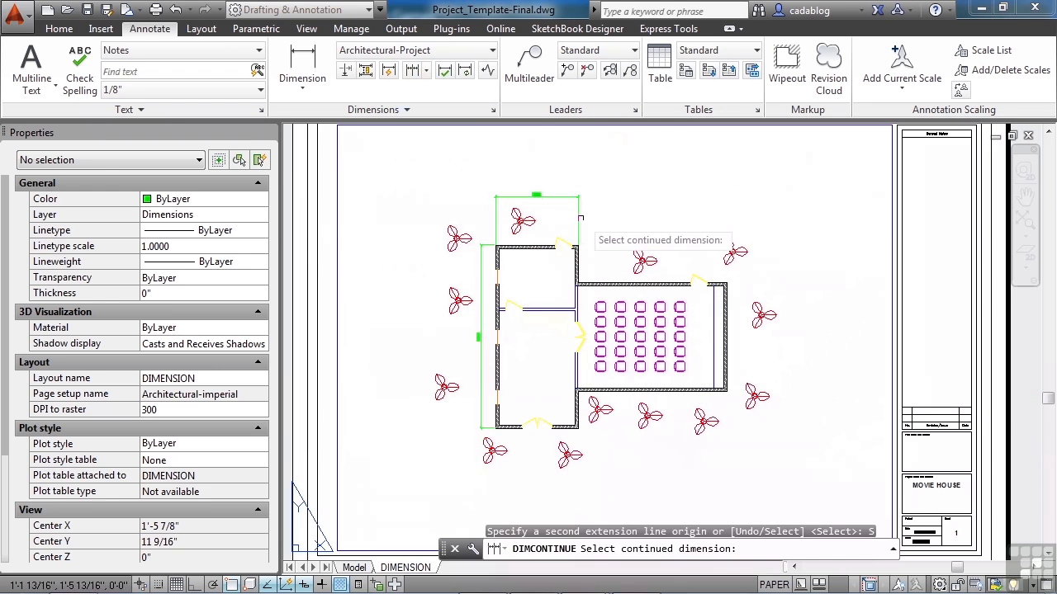
{"action": "left_click", "coordinate": [578, 219]}
{"action": "scroll", "coordinate": [573, 257], "scroll_direction": "up", "scroll_amount": 8}
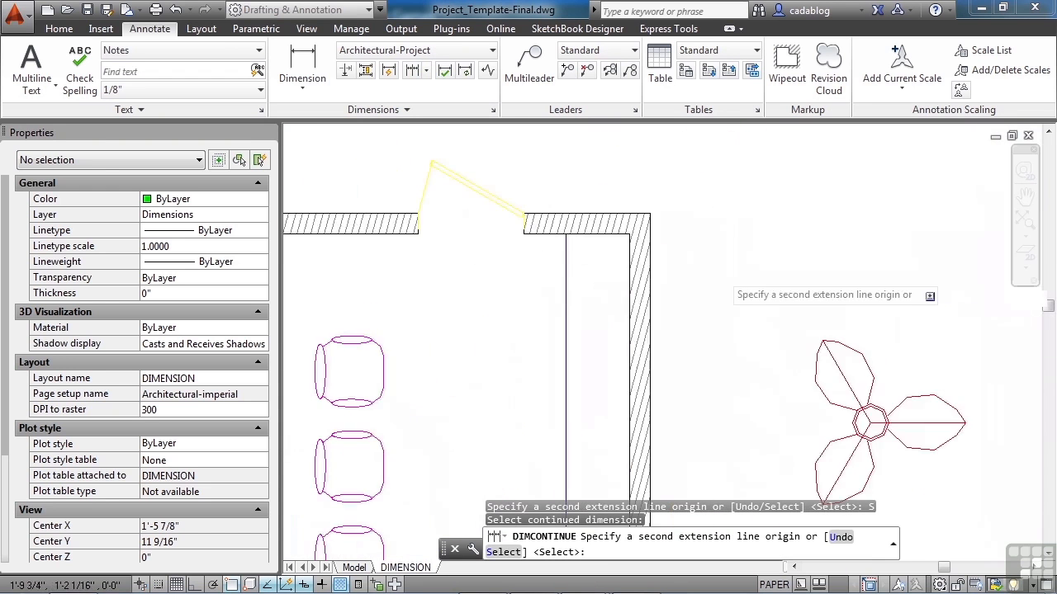
{"action": "left_click", "coordinate": [608, 179]}
{"action": "scroll", "coordinate": [660, 298], "scroll_direction": "down", "scroll_amount": 5}
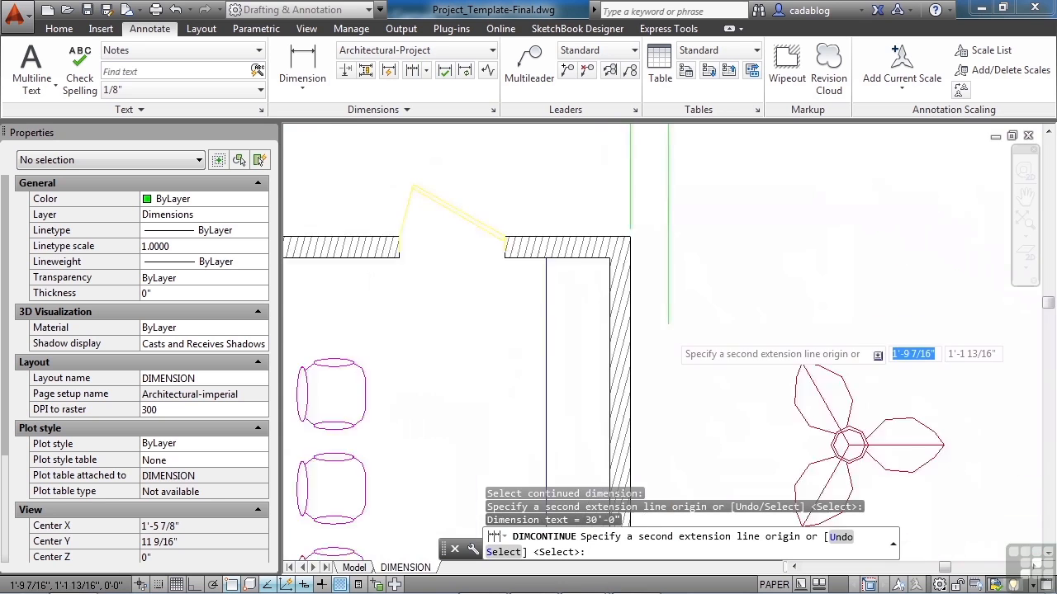
{"action": "scroll", "coordinate": [660, 313], "scroll_direction": "down", "scroll_amount": 3}
{"action": "key", "text": "Return"}
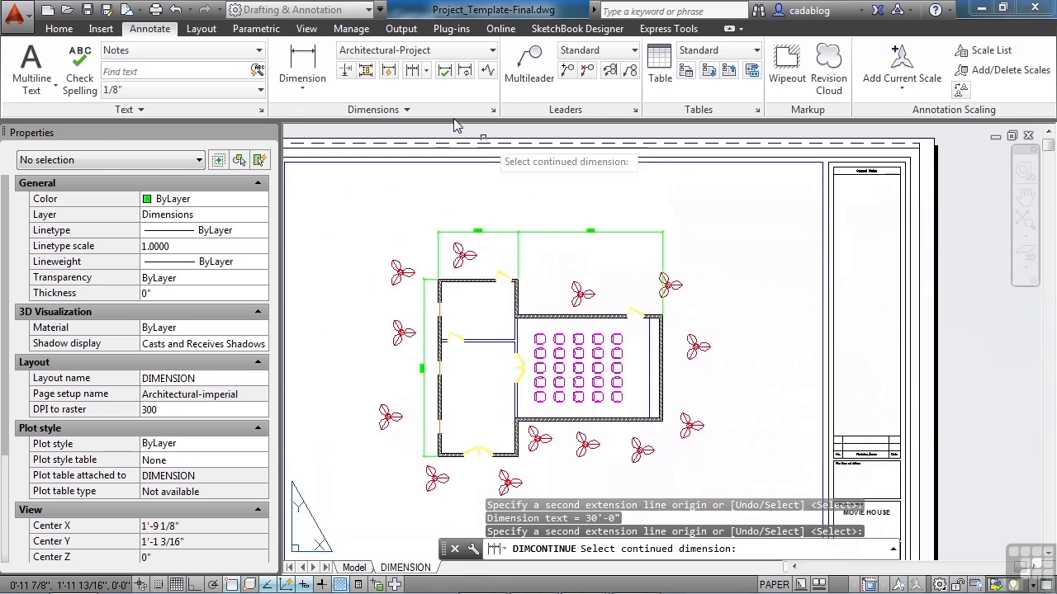
- Add a vertical linear dimension between the outer corners of the seating hall's right wall, placed just outside it
{"action": "left_click", "coordinate": [305, 58]}
{"action": "scroll", "coordinate": [660, 318], "scroll_direction": "up", "scroll_amount": 5}
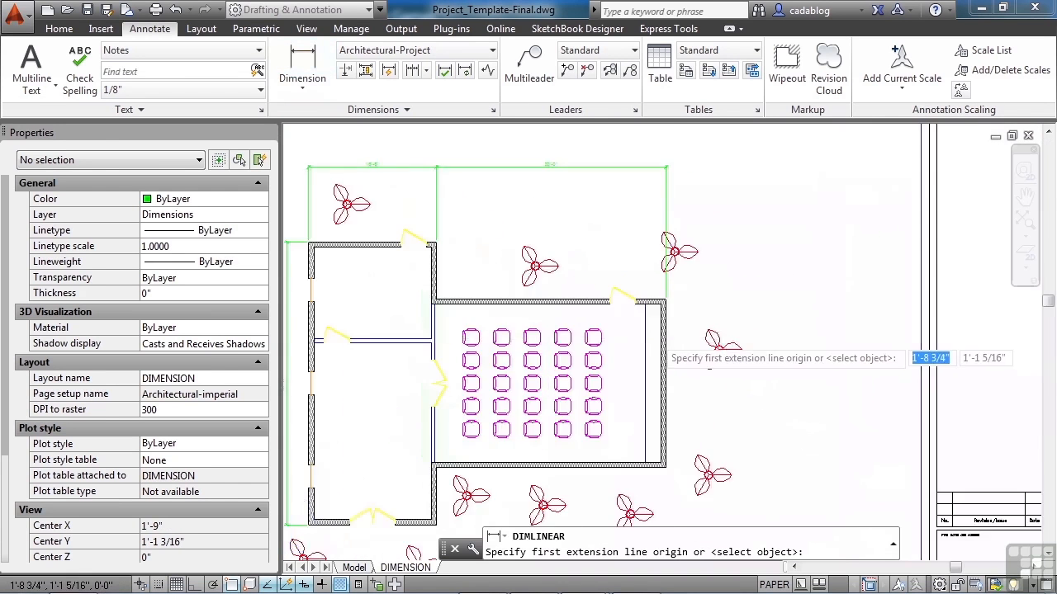
{"action": "scroll", "coordinate": [672, 246], "scroll_direction": "up", "scroll_amount": 6}
{"action": "left_click", "coordinate": [625, 207]}
{"action": "scroll", "coordinate": [636, 200], "scroll_direction": "down", "scroll_amount": 3}
{"action": "scroll", "coordinate": [657, 201], "scroll_direction": "down", "scroll_amount": 2}
{"action": "middle_click_drag", "start_coordinate": [686, 431], "coordinate": [677, 187]}
{"action": "middle_click_drag", "start_coordinate": [685, 454], "coordinate": [653, 204]}
{"action": "scroll", "coordinate": [652, 347], "scroll_direction": "up", "scroll_amount": 4}
{"action": "scroll", "coordinate": [611, 297], "scroll_direction": "up", "scroll_amount": 4}
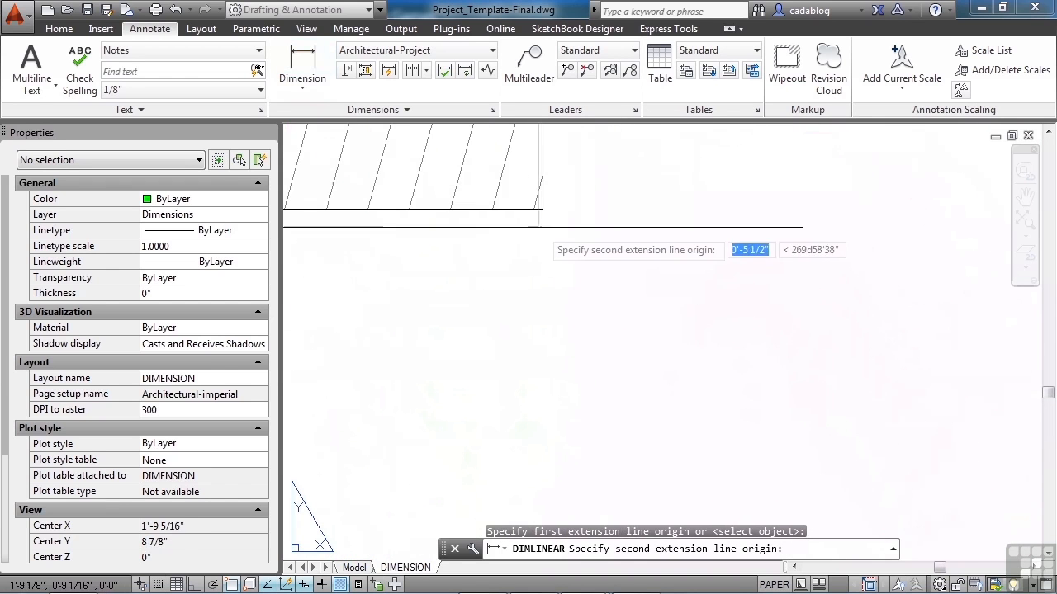
{"action": "left_click", "coordinate": [522, 212]}
{"action": "scroll", "coordinate": [544, 301], "scroll_direction": "down", "scroll_amount": 5}
{"action": "scroll", "coordinate": [573, 229], "scroll_direction": "down", "scroll_amount": 1}
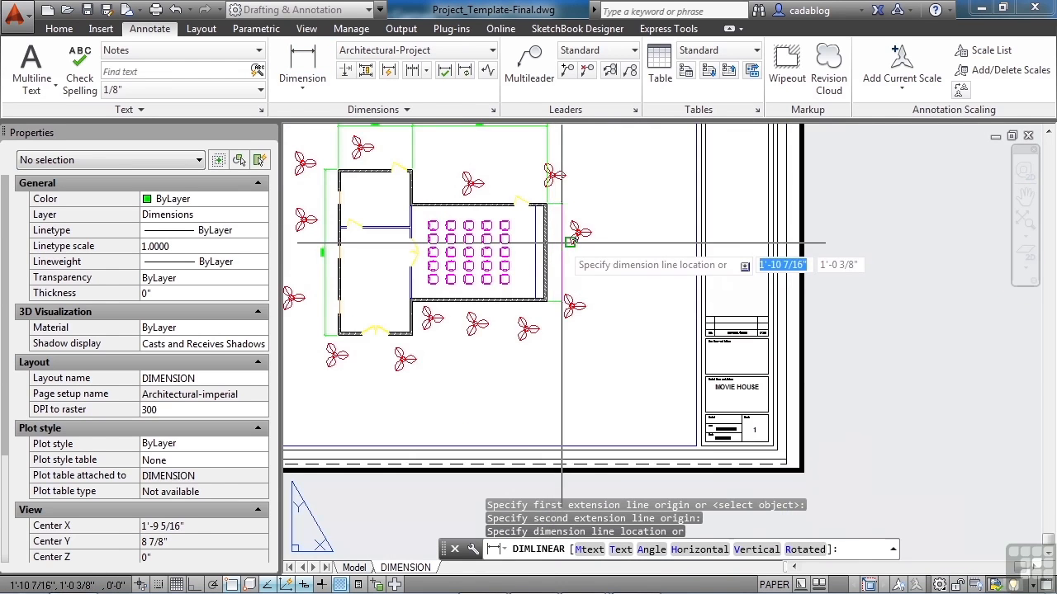
{"action": "scroll", "coordinate": [564, 240], "scroll_direction": "up", "scroll_amount": 3}
{"action": "left_click", "coordinate": [558, 246]}
- Examine the dimension texts and extension lines placed around the floor plan
{"action": "scroll", "coordinate": [627, 266], "scroll_direction": "down", "scroll_amount": 4}
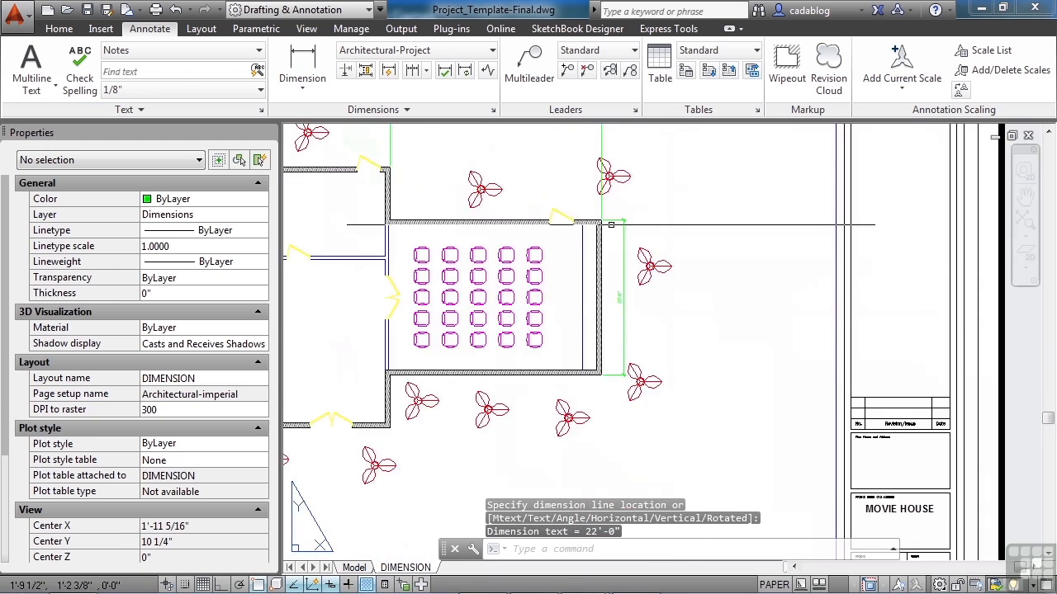
{"action": "scroll", "coordinate": [643, 325], "scroll_direction": "up", "scroll_amount": 5}
{"action": "scroll", "coordinate": [582, 262], "scroll_direction": "down", "scroll_amount": 3}
{"action": "middle_click_drag", "start_coordinate": [552, 214], "coordinate": [700, 421]}
{"action": "middle_click_drag", "start_coordinate": [590, 215], "coordinate": [671, 317]}
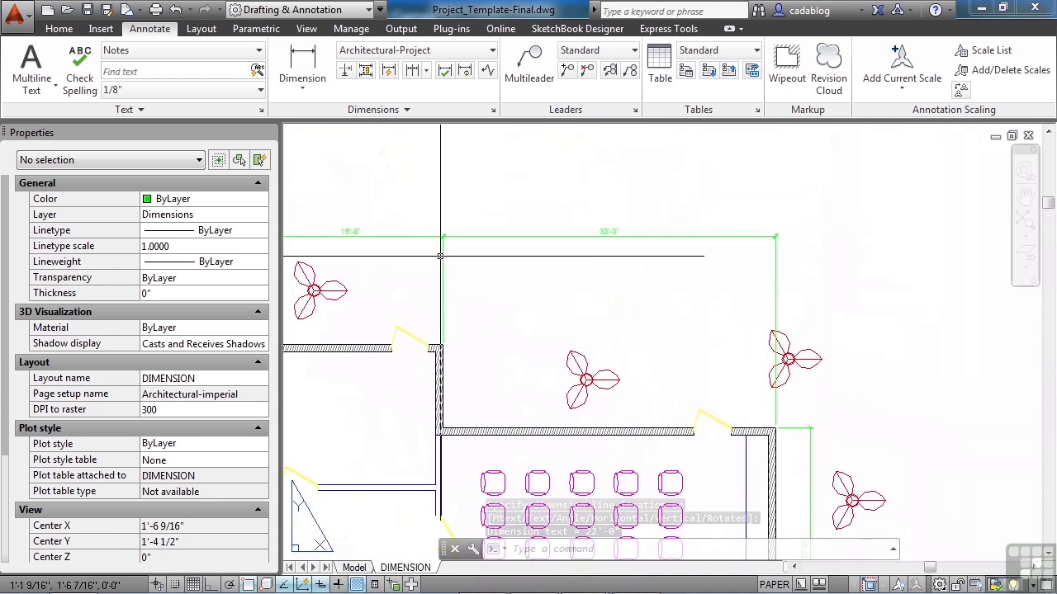
{"action": "scroll", "coordinate": [349, 253], "scroll_direction": "up", "scroll_amount": 2}
{"action": "middle_click_drag", "start_coordinate": [379, 262], "coordinate": [518, 225]}
{"action": "scroll", "coordinate": [518, 224], "scroll_direction": "down", "scroll_amount": 5}
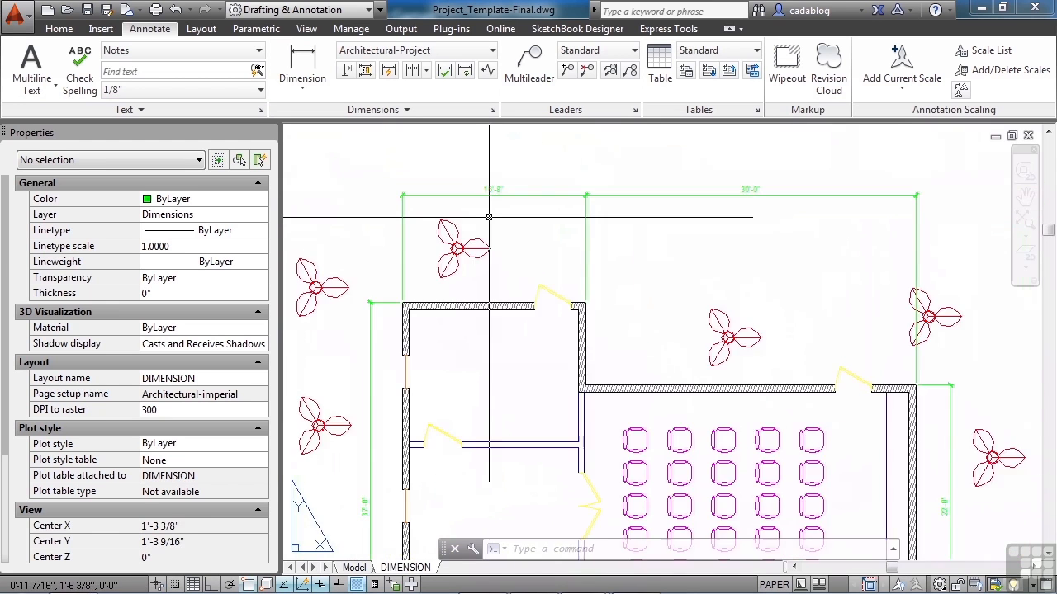
{"action": "middle_click_drag", "start_coordinate": [526, 318], "coordinate": [526, 316]}
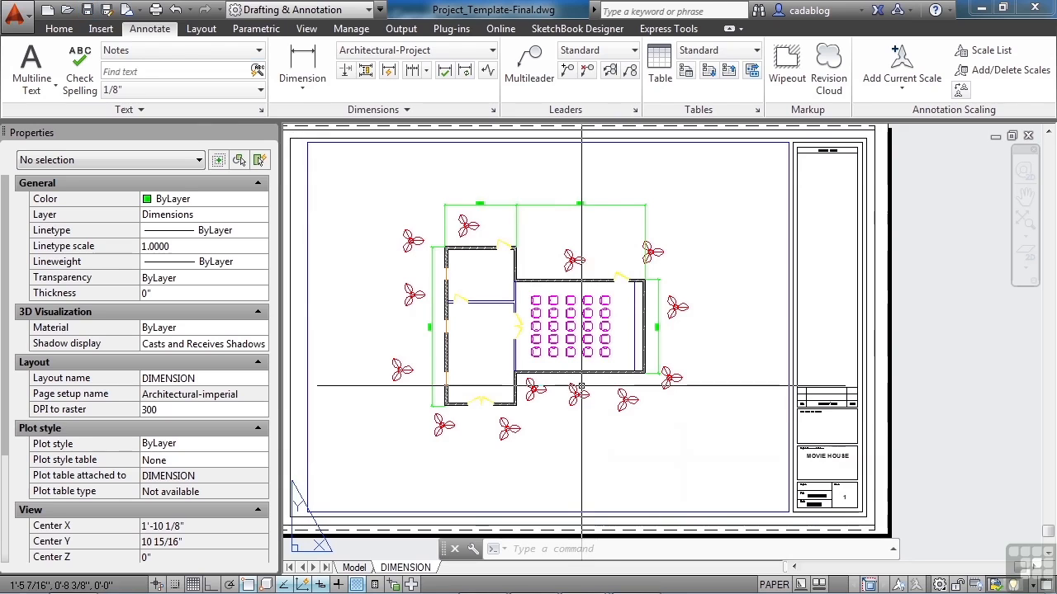
- Save the drawing and create a copy of the DIMENSION layout, placed at the end of the layouts
{"action": "key", "text": "ctrl+s"}
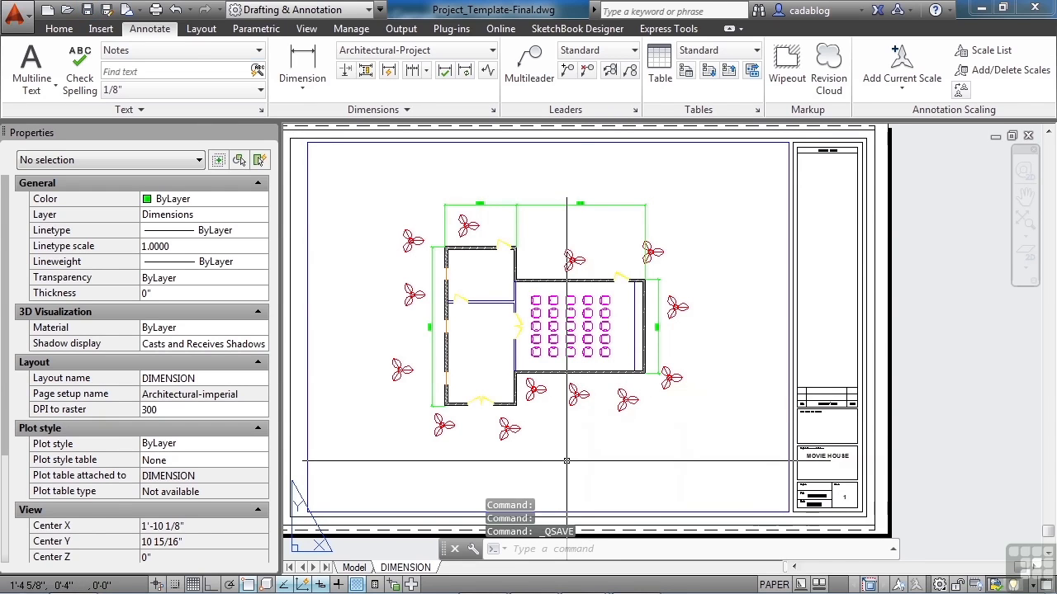
{"action": "right_click", "coordinate": [418, 570]}
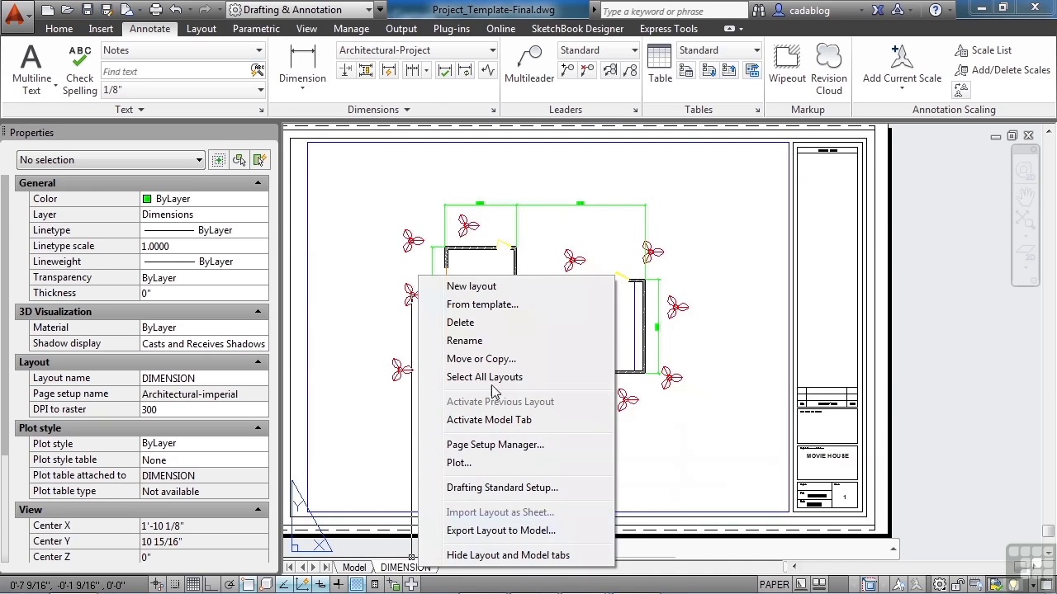
{"action": "left_click", "coordinate": [499, 362]}
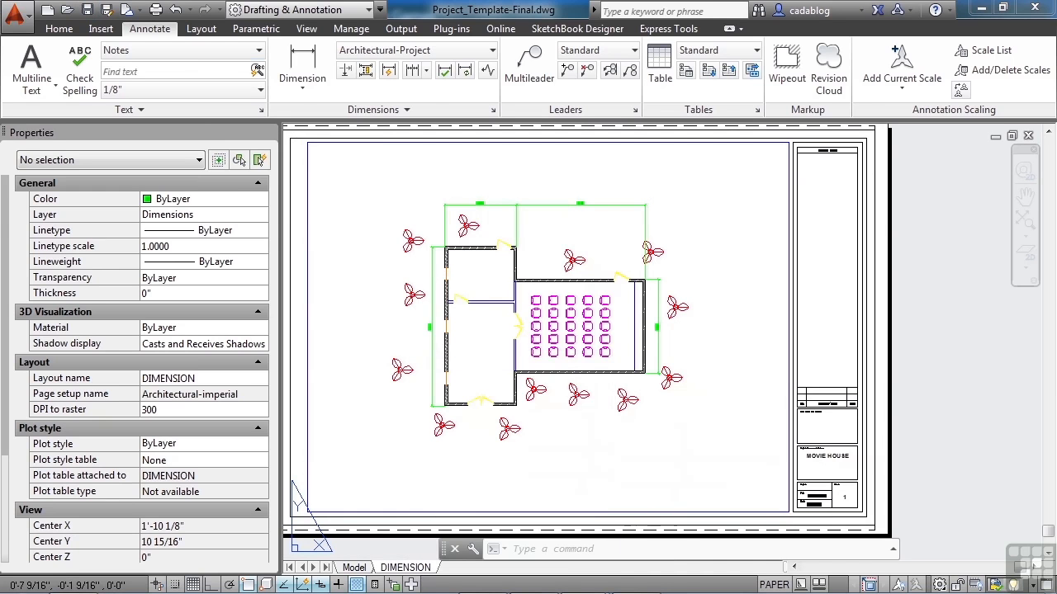
{"action": "left_click", "coordinate": [397, 377]}
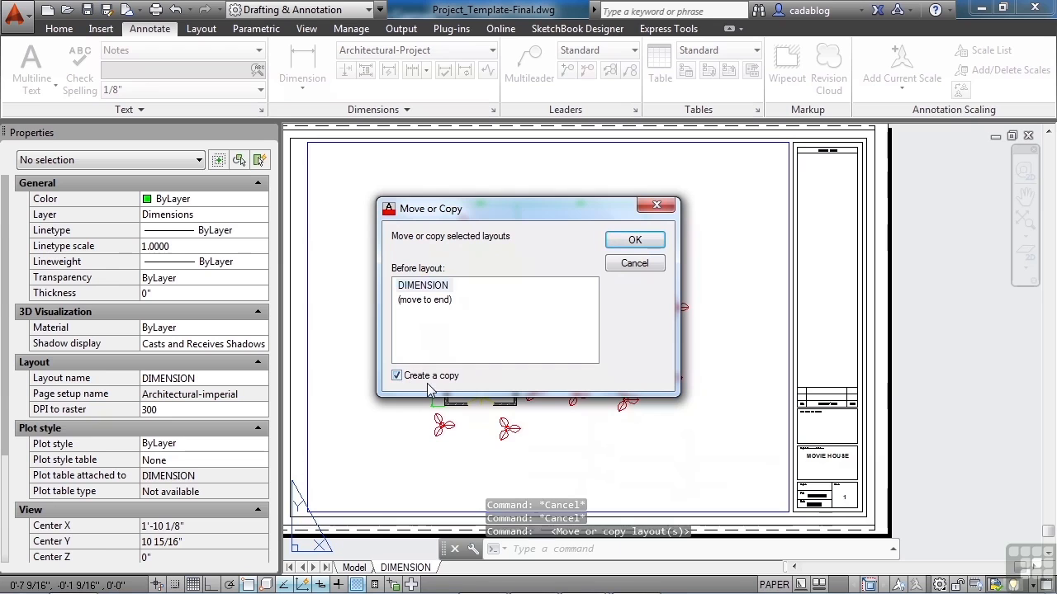
{"action": "left_click", "coordinate": [437, 302]}
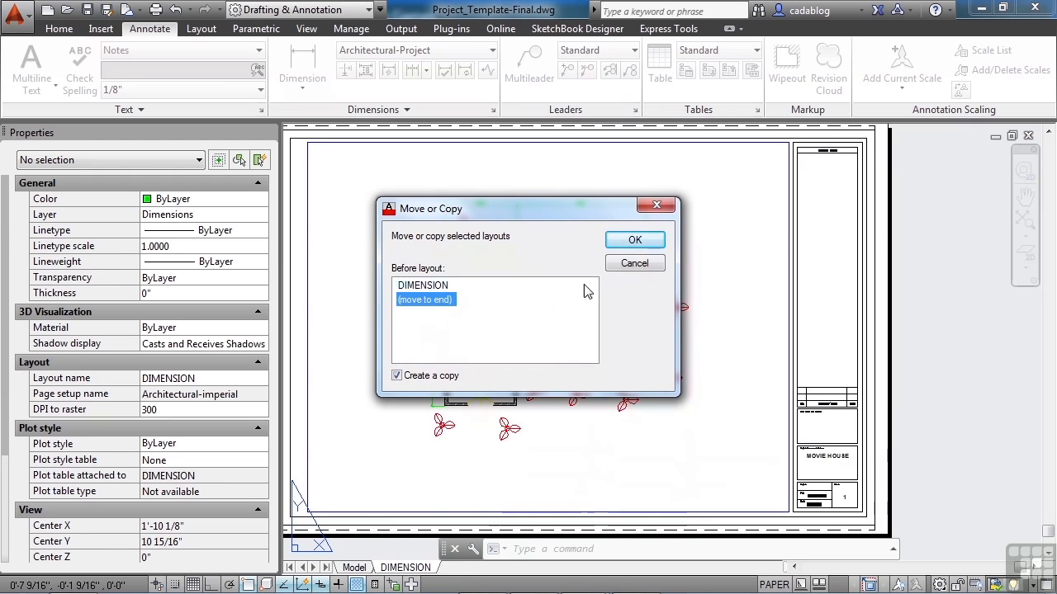
{"action": "left_click", "coordinate": [634, 240]}
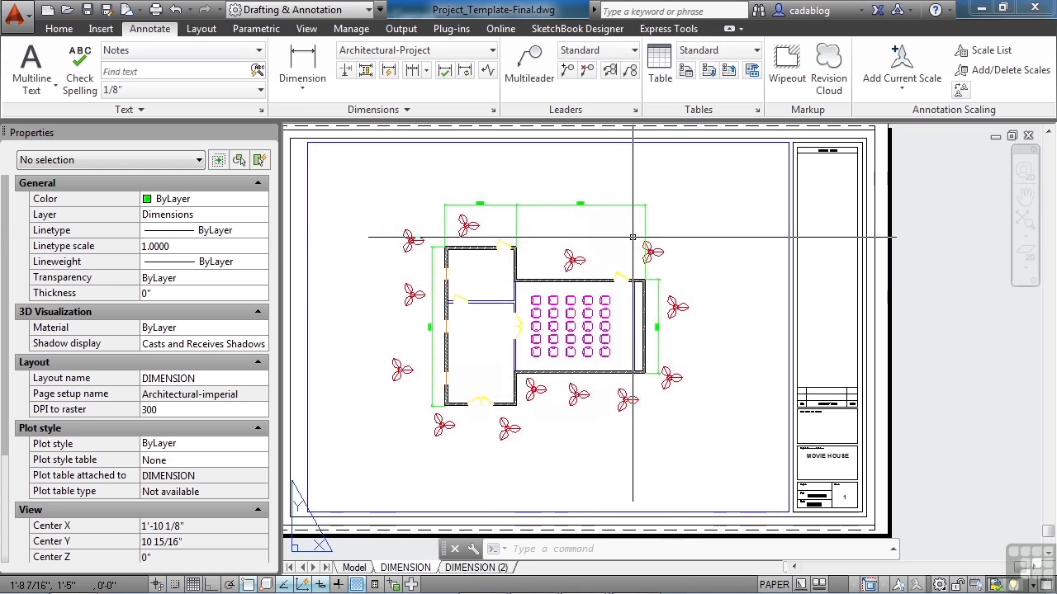
- Rename the original DIMENSION layout to OVERALL
{"action": "right_click", "coordinate": [494, 570]}
{"action": "left_click", "coordinate": [484, 570]}
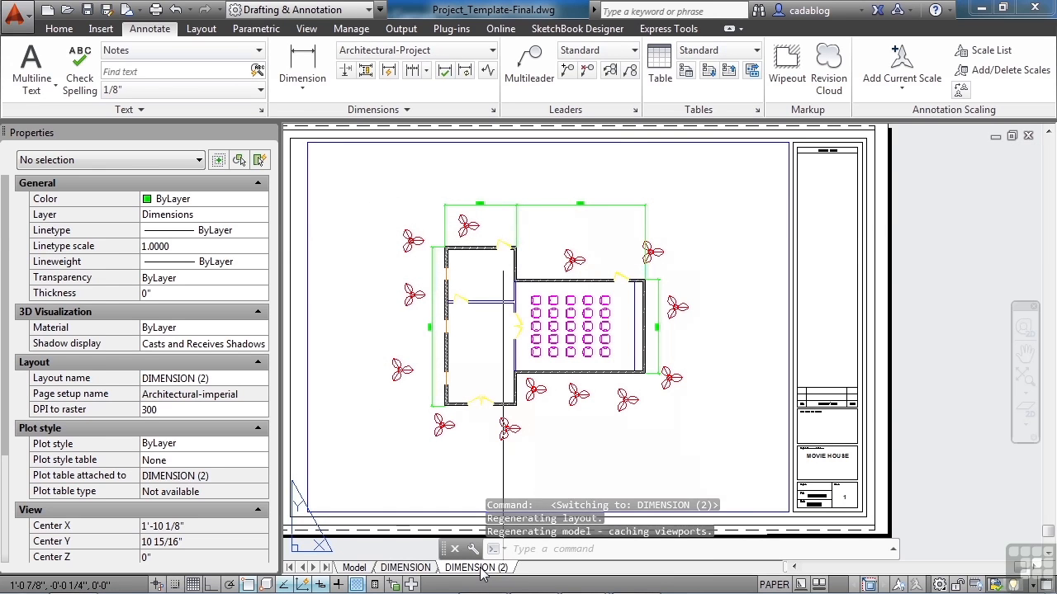
{"action": "right_click", "coordinate": [482, 569]}
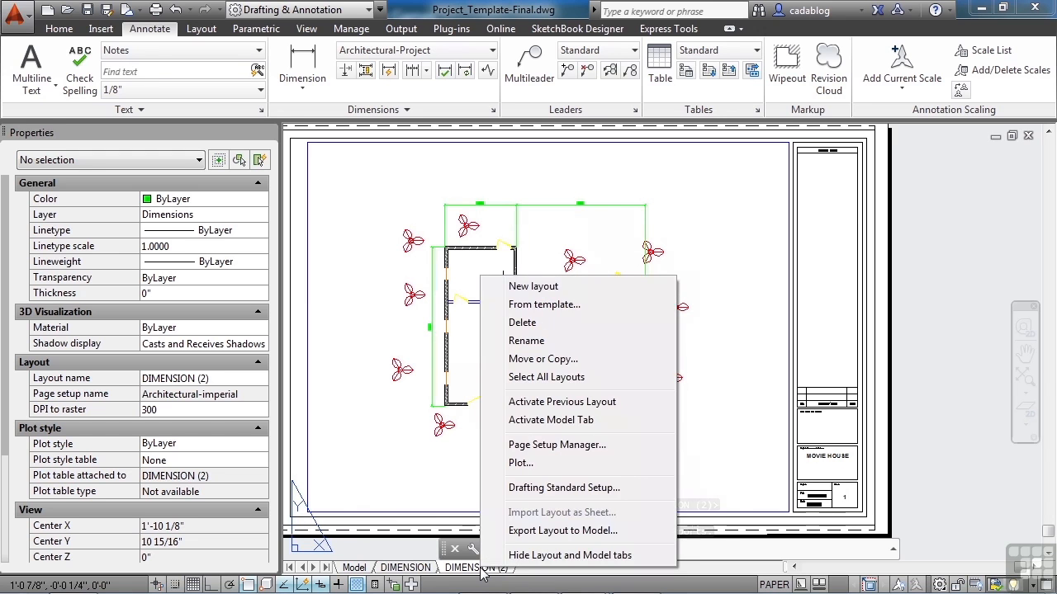
{"action": "left_click", "coordinate": [423, 568]}
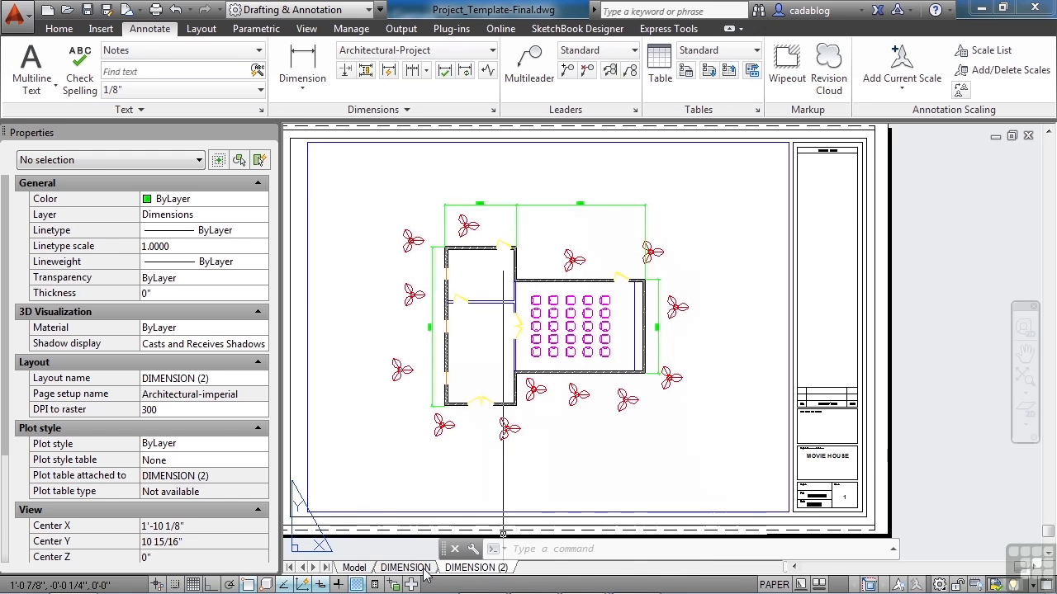
{"action": "left_click", "coordinate": [423, 569]}
{"action": "right_click", "coordinate": [420, 568]}
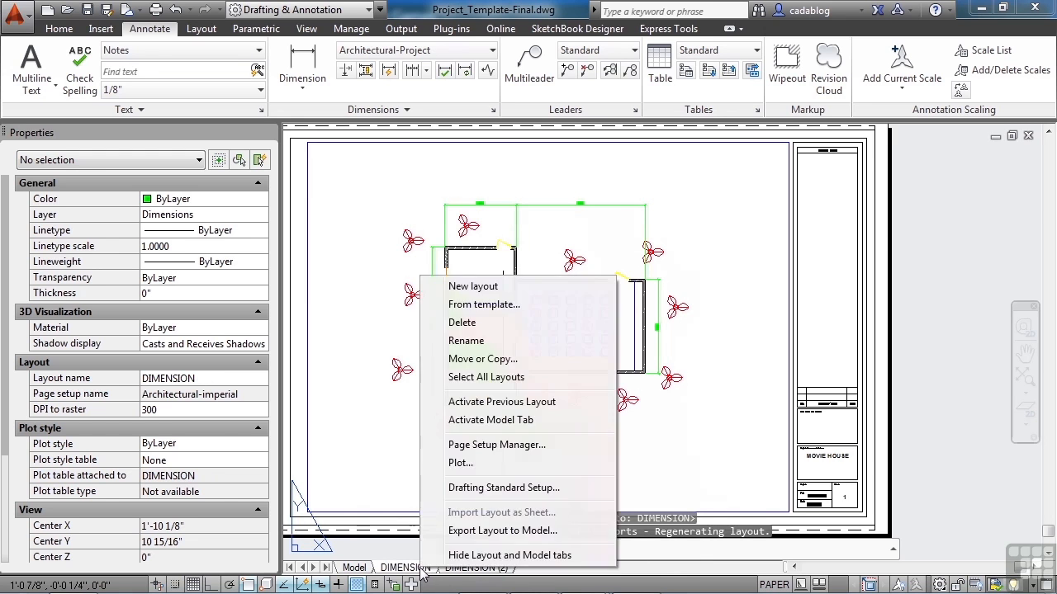
{"action": "left_click", "coordinate": [479, 342]}
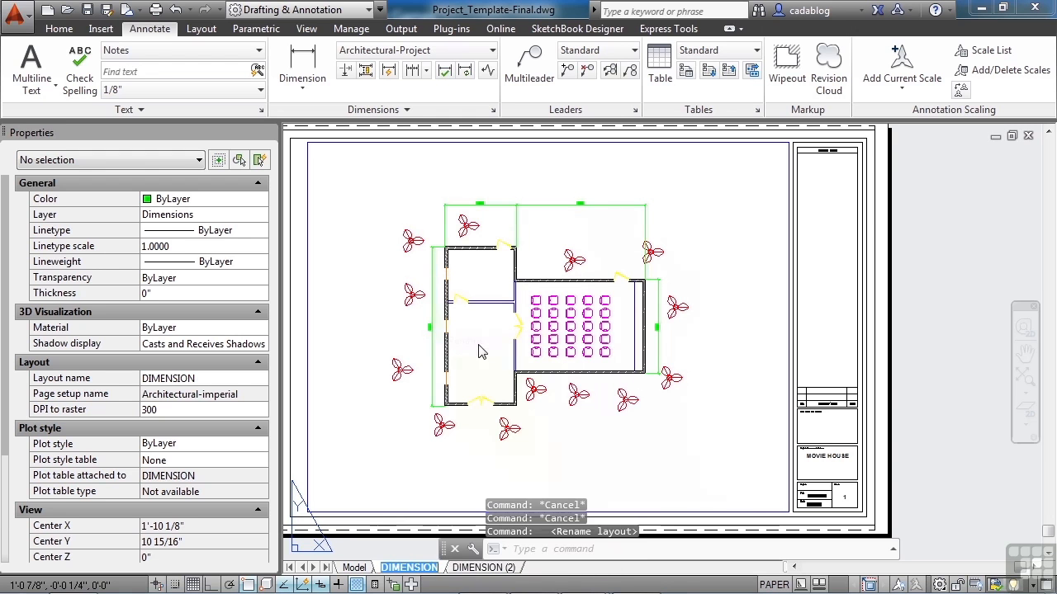
{"action": "type", "text": "OVERALL"}
{"action": "key", "text": "Return"}
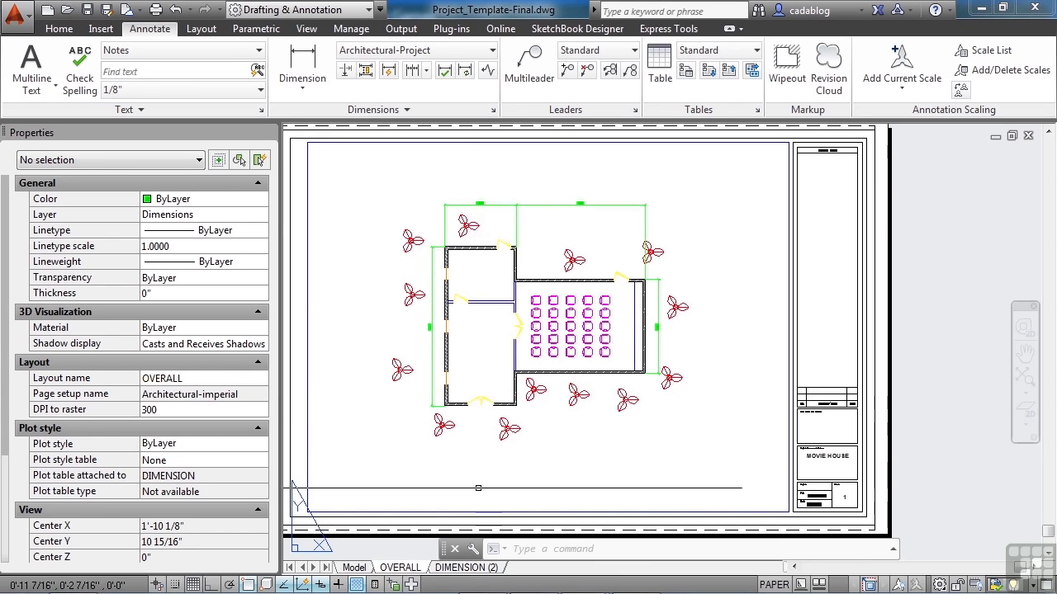
- Rename the copied layout DIMENSION (2) to DIMENSION
{"action": "right_click", "coordinate": [487, 568]}
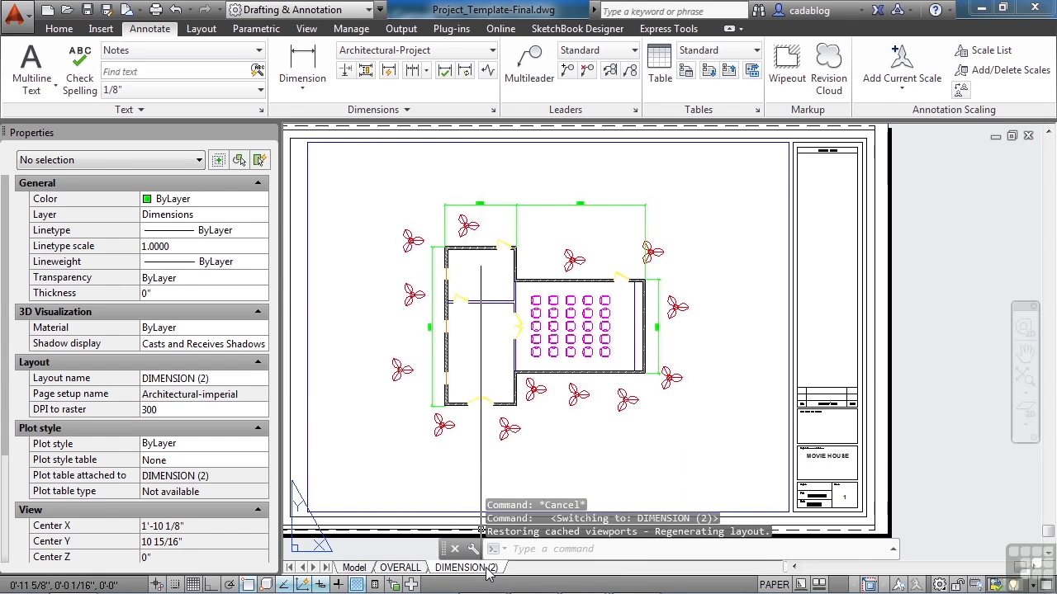
{"action": "left_click", "coordinate": [532, 340]}
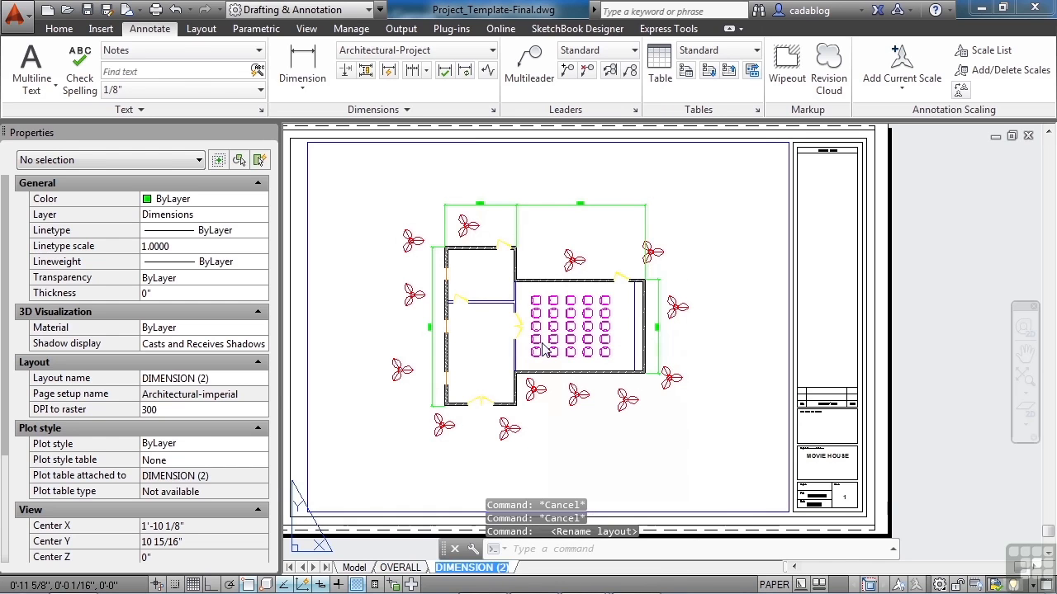
{"action": "key", "text": "BackSpace"}
{"action": "key", "text": "BackSpace"}
{"action": "key", "text": "BackSpace"}
{"action": "key", "text": "BackSpace"}
- Freeze the plant and chair layers in the DIMENSION layout's viewport, then return to paper space
{"action": "double_click", "coordinate": [548, 239]}
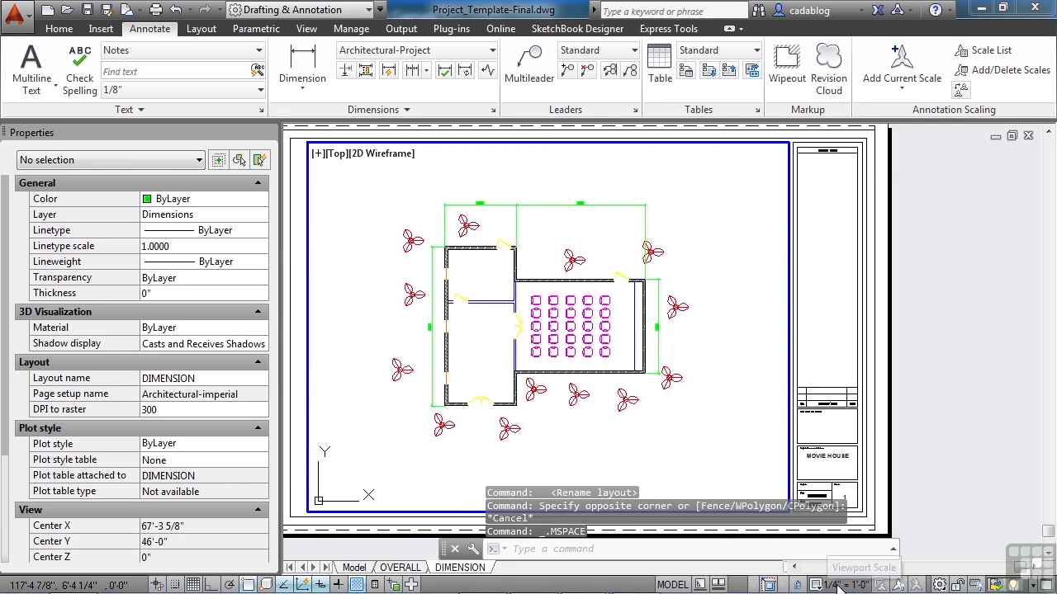
{"action": "left_click", "coordinate": [59, 30]}
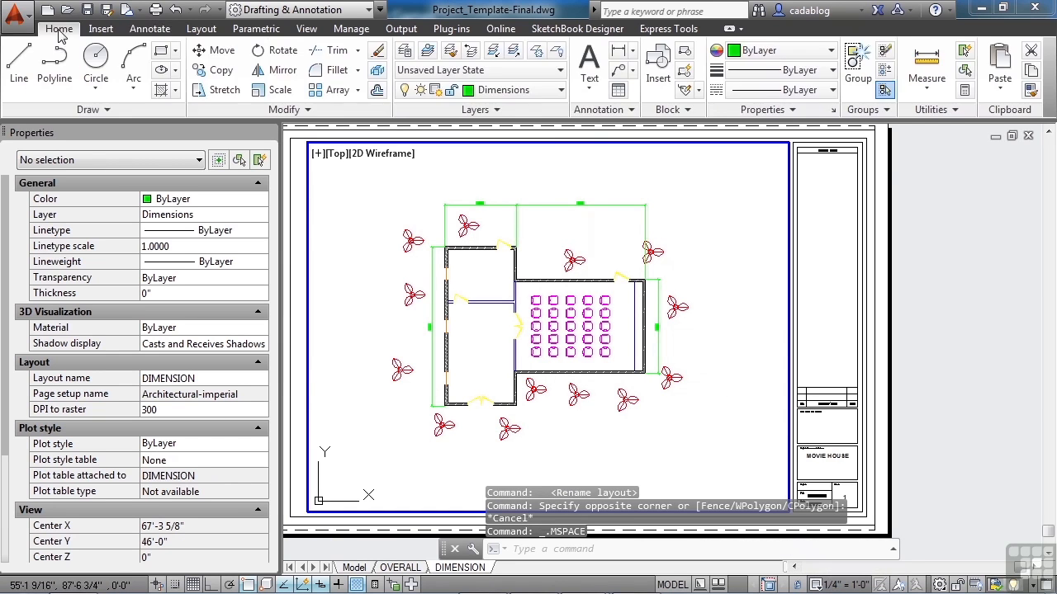
{"action": "left_click", "coordinate": [535, 51]}
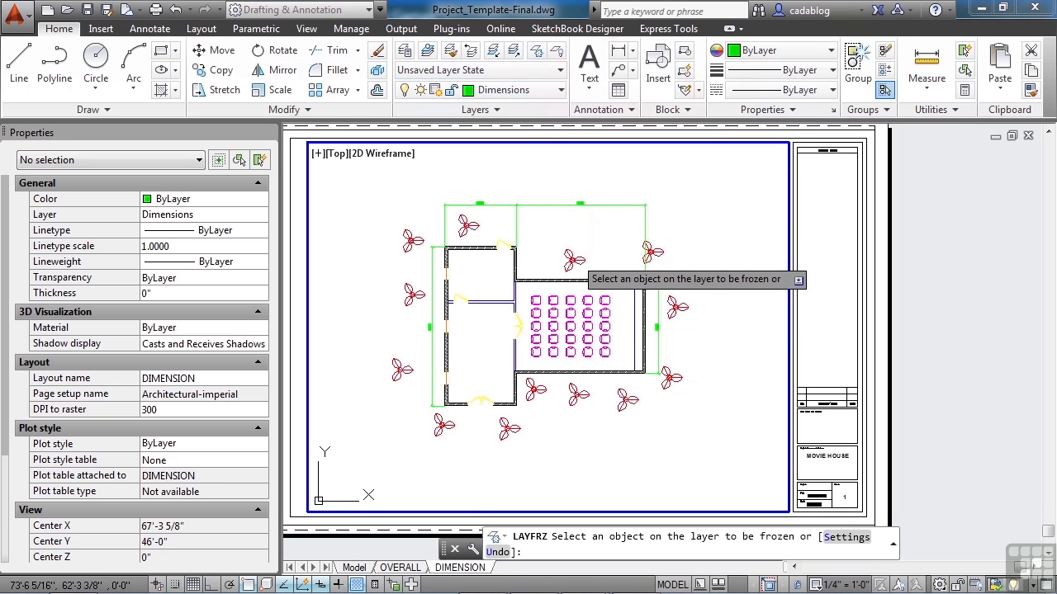
{"action": "left_click", "coordinate": [571, 263]}
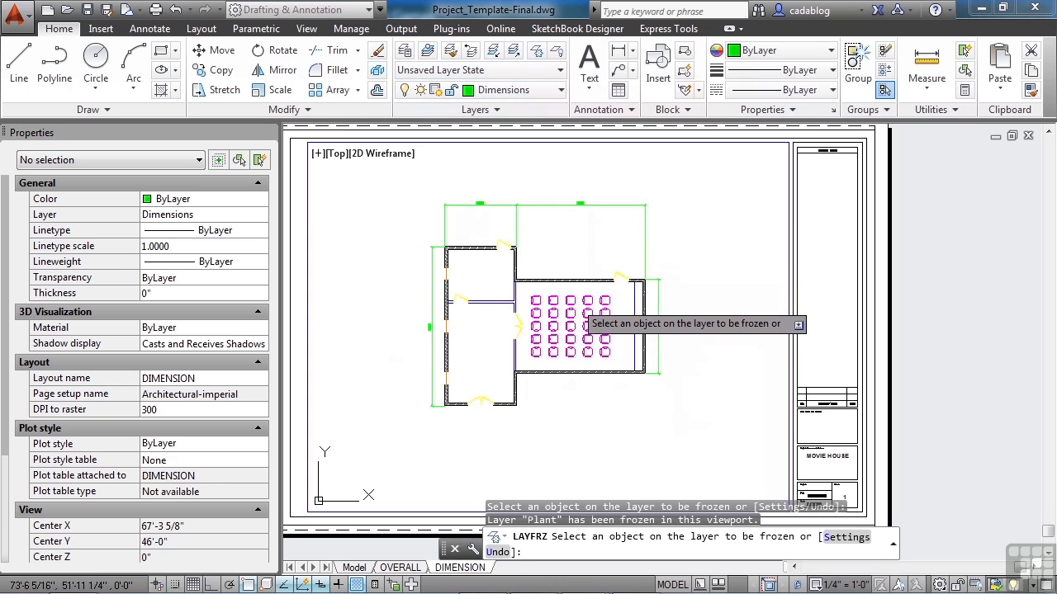
{"action": "left_click", "coordinate": [581, 302]}
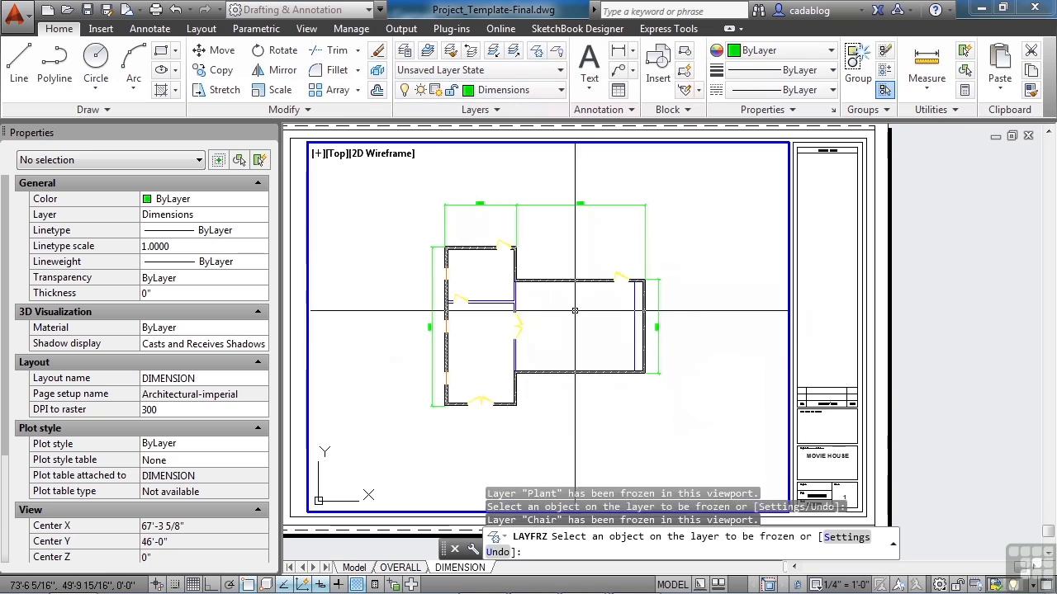
{"action": "left_click", "coordinate": [673, 584]}
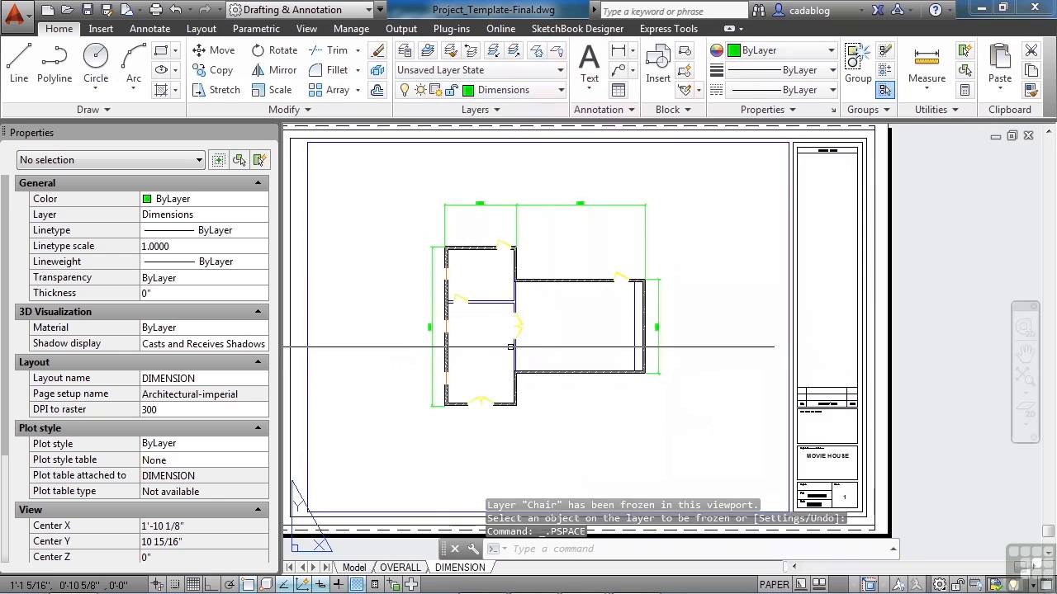
- Move the dimension line of the vertical dimension beside the plan's left wall farther out from the wall
{"action": "scroll", "coordinate": [485, 342], "scroll_direction": "up", "scroll_amount": 2}
{"action": "middle_click_drag", "start_coordinate": [486, 329], "coordinate": [586, 342]}
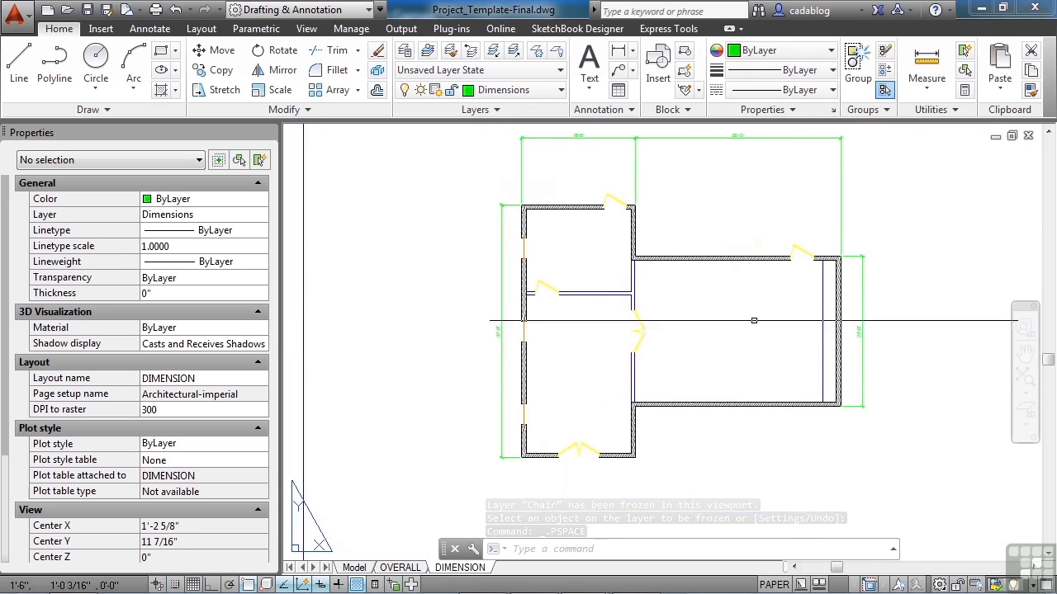
{"action": "left_click", "coordinate": [500, 236]}
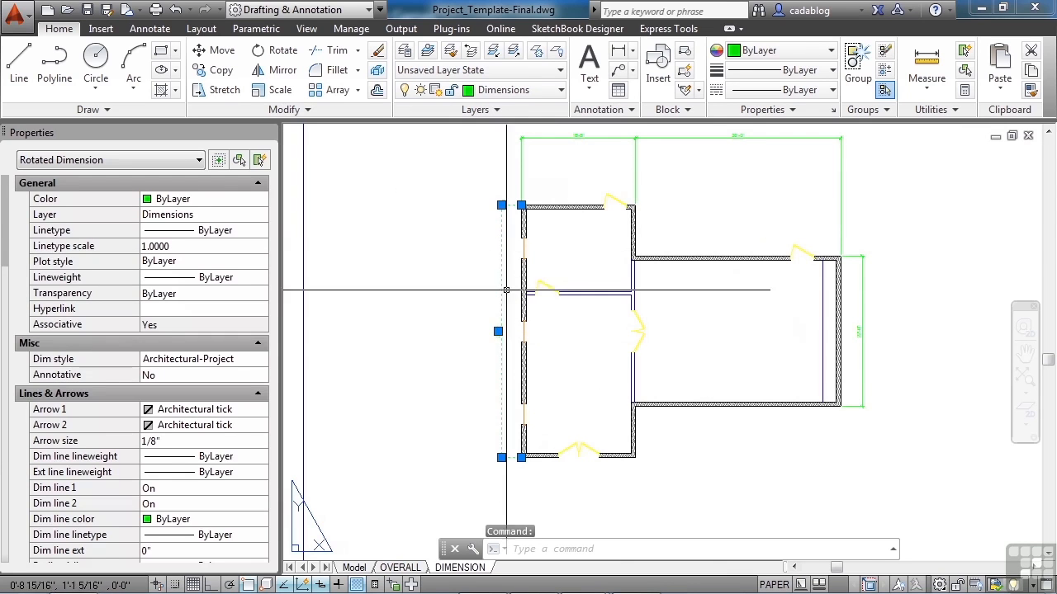
{"action": "scroll", "coordinate": [498, 190], "scroll_direction": "up", "scroll_amount": 5}
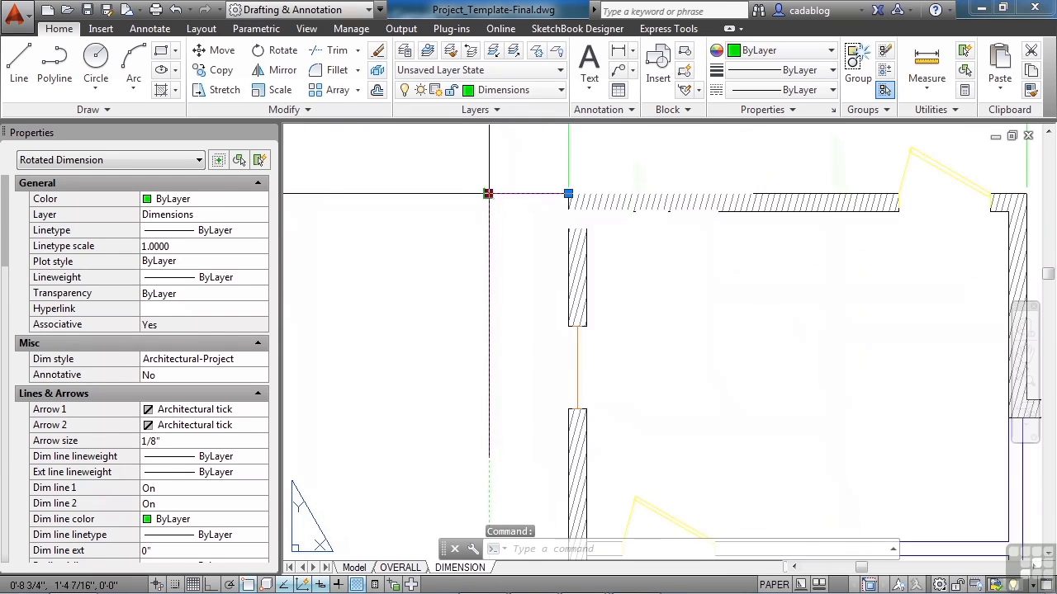
{"action": "left_click", "coordinate": [488, 193]}
{"action": "scroll", "coordinate": [488, 193], "scroll_direction": "down", "scroll_amount": 3}
{"action": "right_click", "coordinate": [462, 208]}
{"action": "key", "text": "Escape"}
{"action": "key", "text": "Escape"}
{"action": "scroll", "coordinate": [483, 228], "scroll_direction": "down", "scroll_amount": 5}
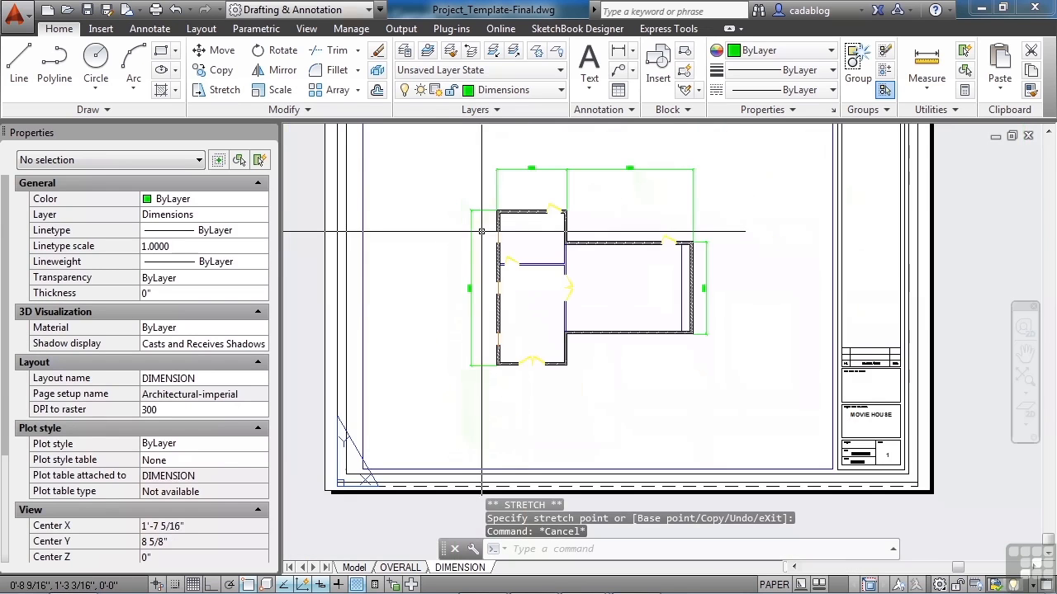
{"action": "middle_click_drag", "start_coordinate": [498, 247], "coordinate": [493, 278]}
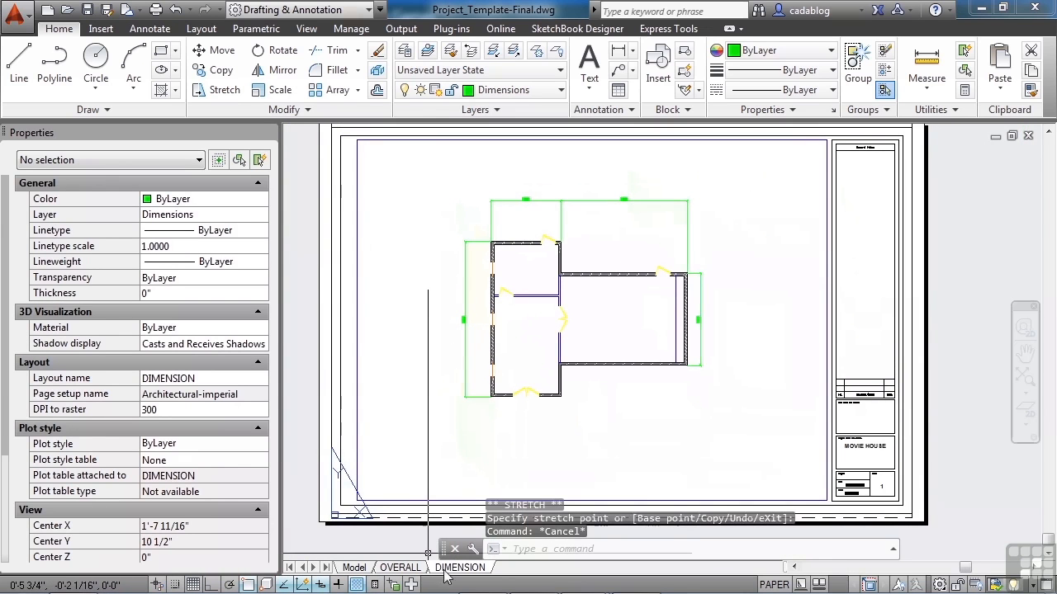
- Compare with the OVERALL layout, then change the sheet number in the DIMENSION layout's title block to 2
{"action": "left_click", "coordinate": [409, 569]}
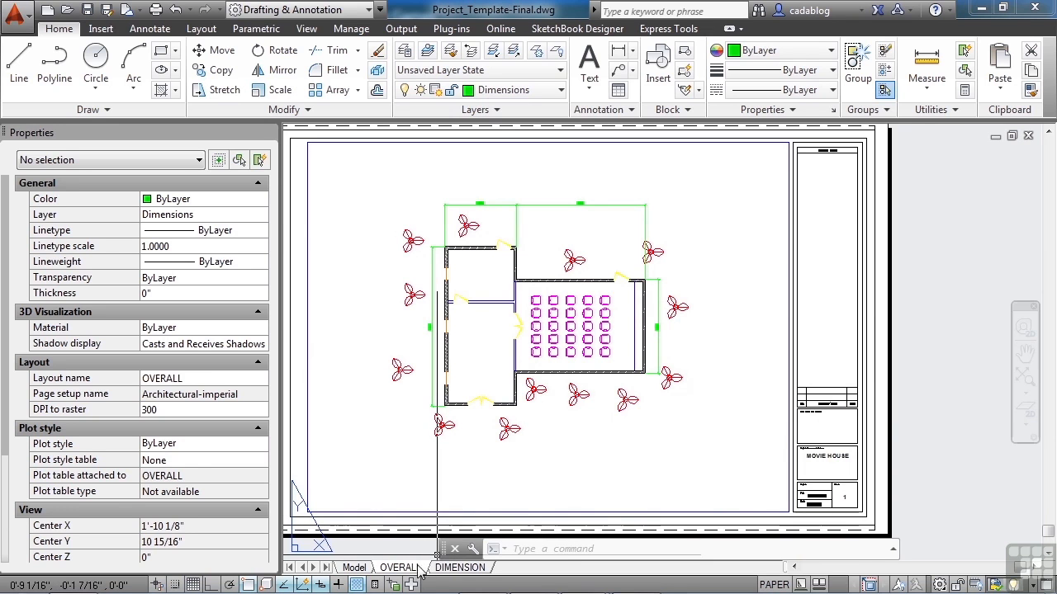
{"action": "left_click", "coordinate": [459, 569]}
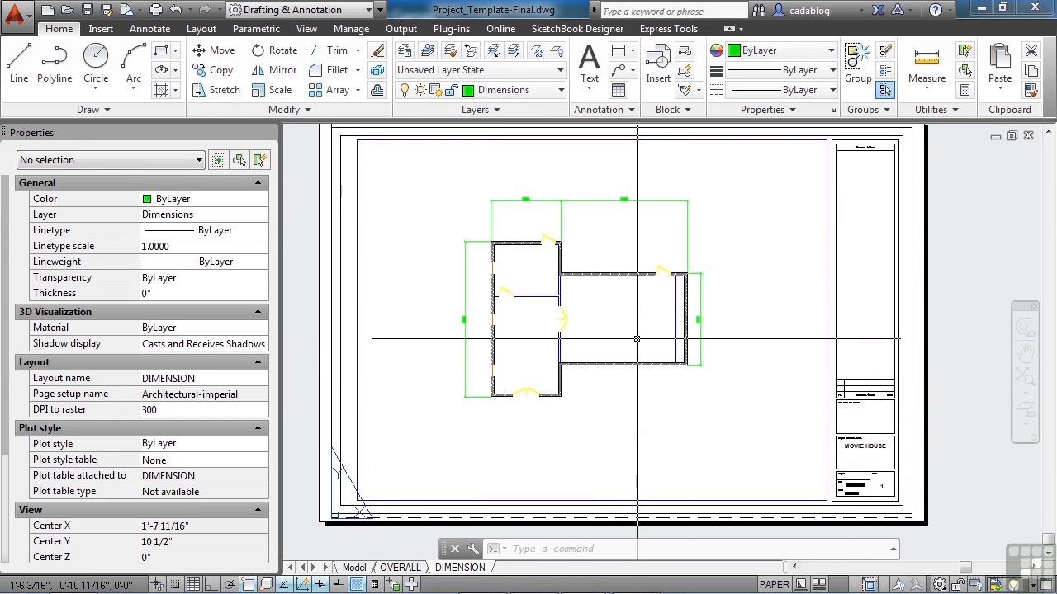
{"action": "middle_click_drag", "start_coordinate": [679, 387], "coordinate": [565, 336]}
{"action": "scroll", "coordinate": [796, 434], "scroll_direction": "up", "scroll_amount": 6}
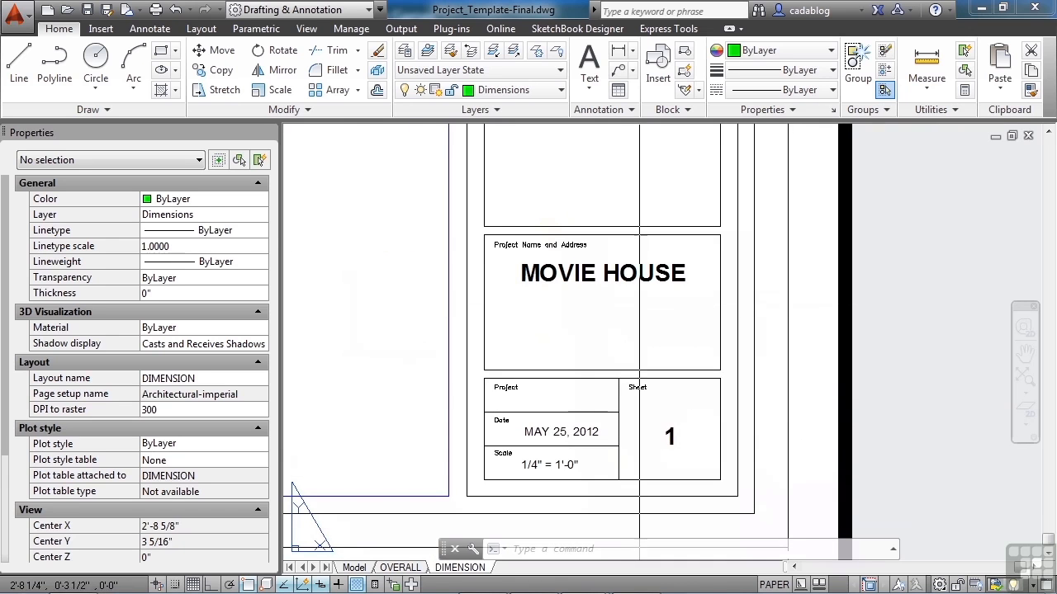
{"action": "scroll", "coordinate": [675, 439], "scroll_direction": "up", "scroll_amount": 2}
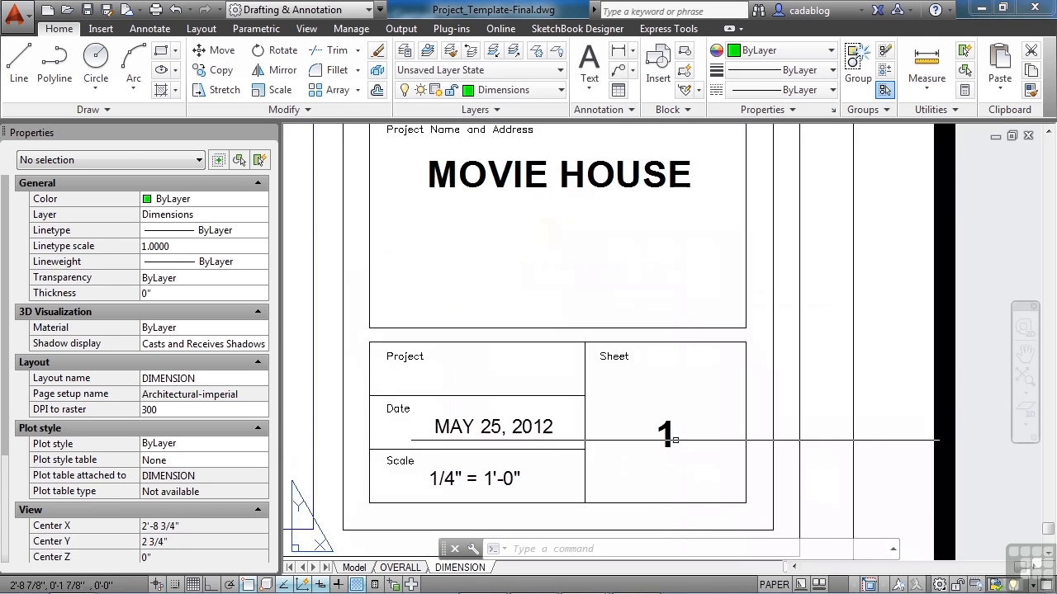
{"action": "double_click", "coordinate": [665, 437]}
{"action": "key", "text": "Escape"}
{"action": "key", "text": "Escape"}
{"action": "scroll", "coordinate": [672, 436], "scroll_direction": "up", "scroll_amount": 4}
{"action": "double_click", "coordinate": [672, 437]}
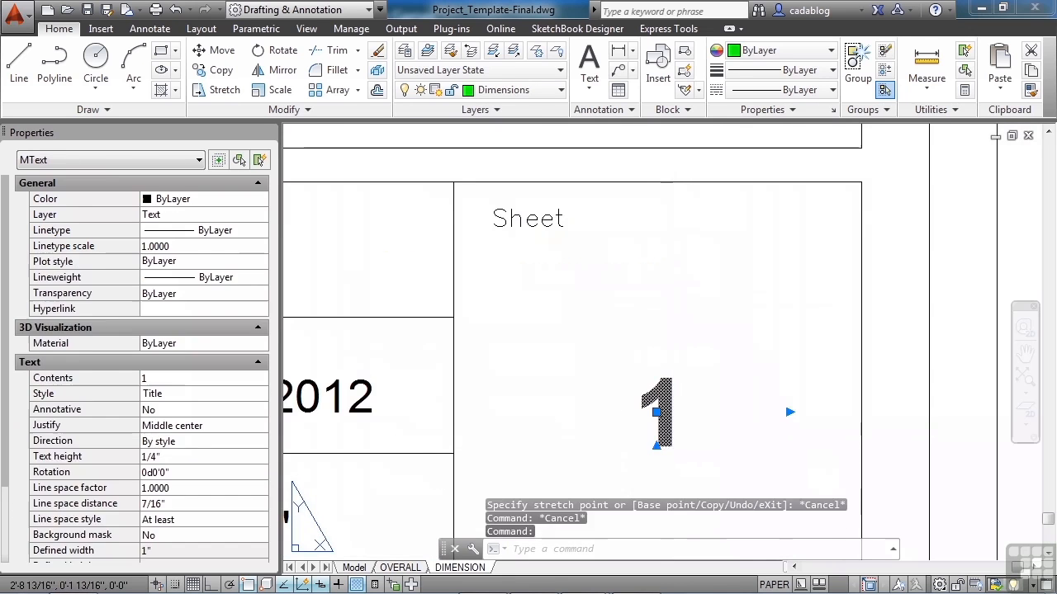
{"action": "scroll", "coordinate": [686, 434], "scroll_direction": "down", "scroll_amount": 4}
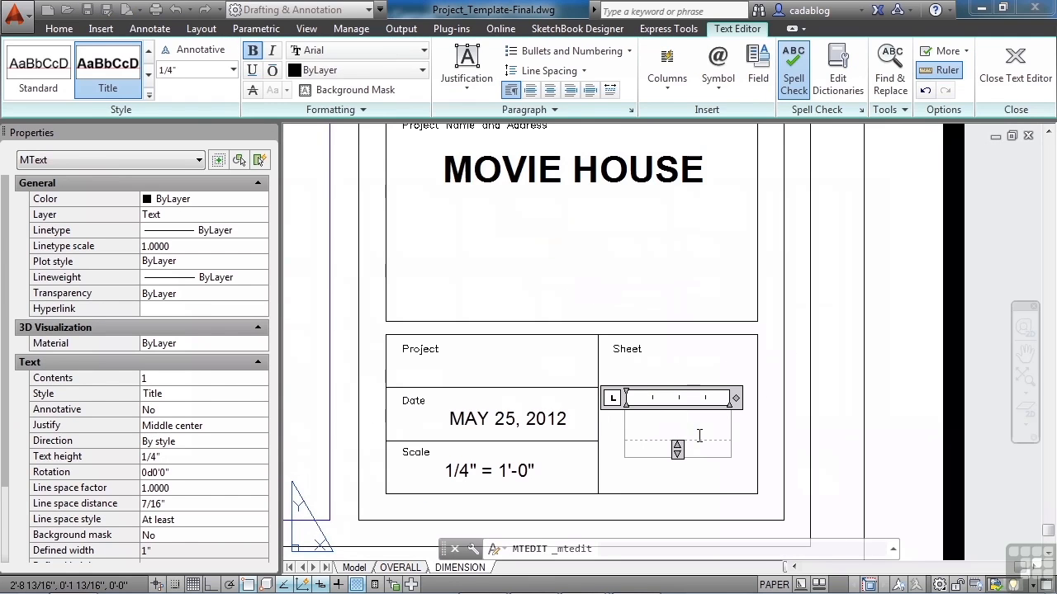
{"action": "left_click", "coordinate": [718, 493]}
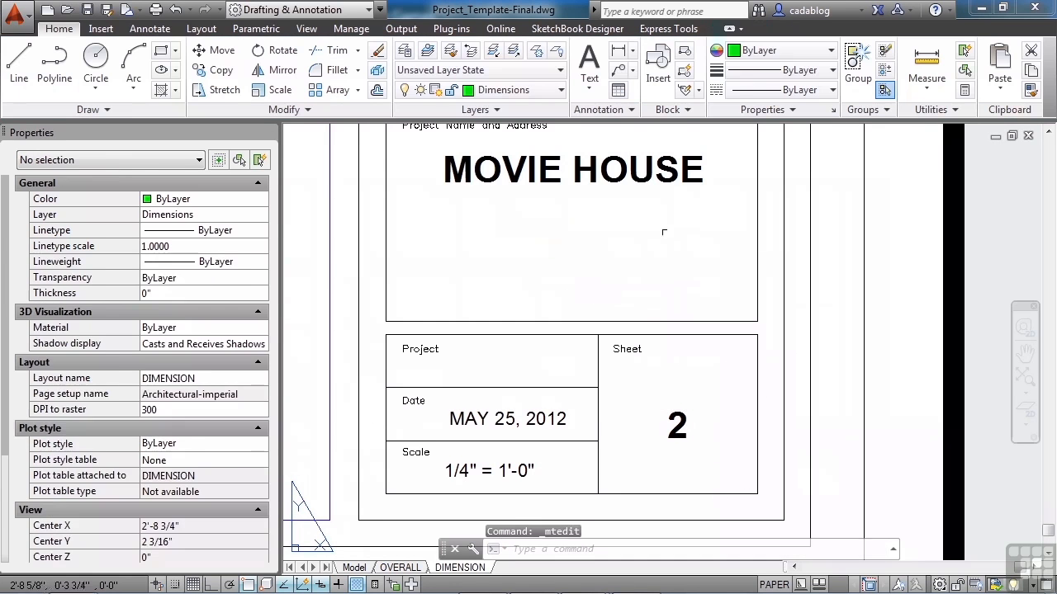
- Add DIMENSIONS as a second line below MOVIE HOUSE in the title block's project name text
{"action": "left_click", "coordinate": [573, 169]}
{"action": "double_click", "coordinate": [574, 169]}
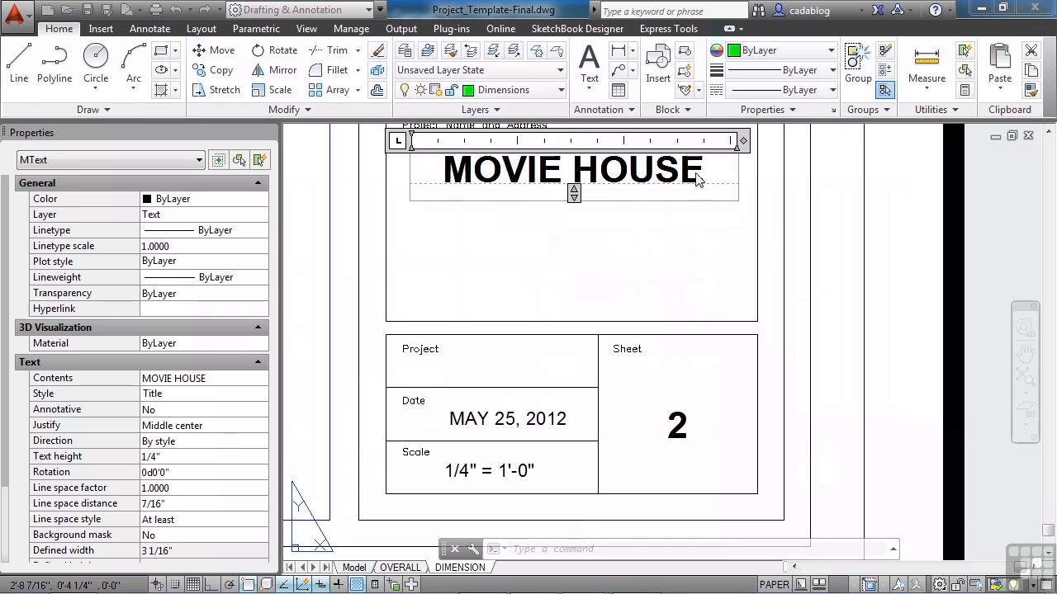
{"action": "key", "text": "Return"}
{"action": "type", "text": "DIMENSIONS"}
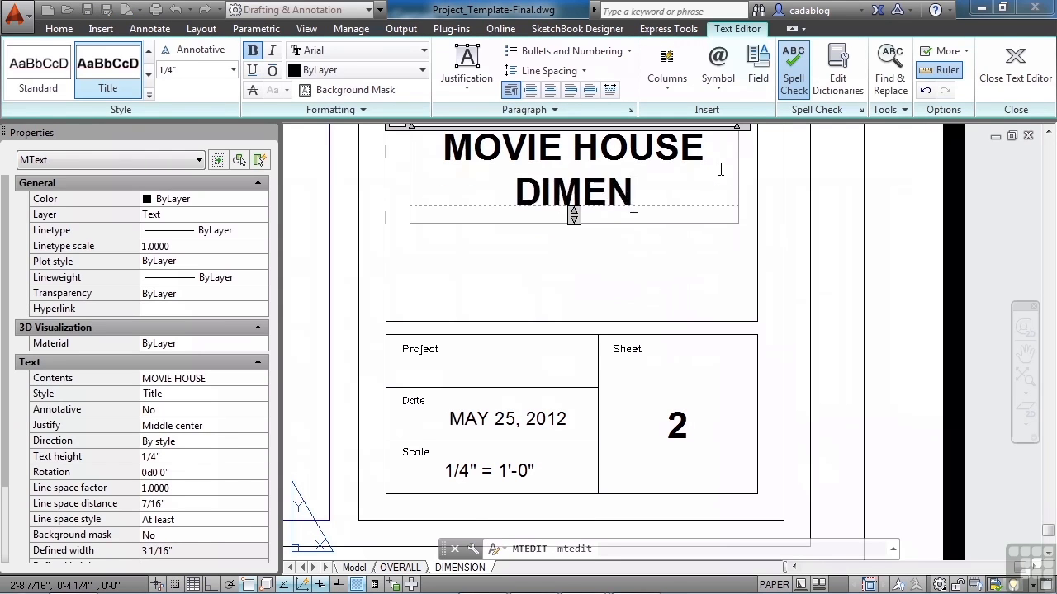
{"action": "left_click", "coordinate": [746, 232]}
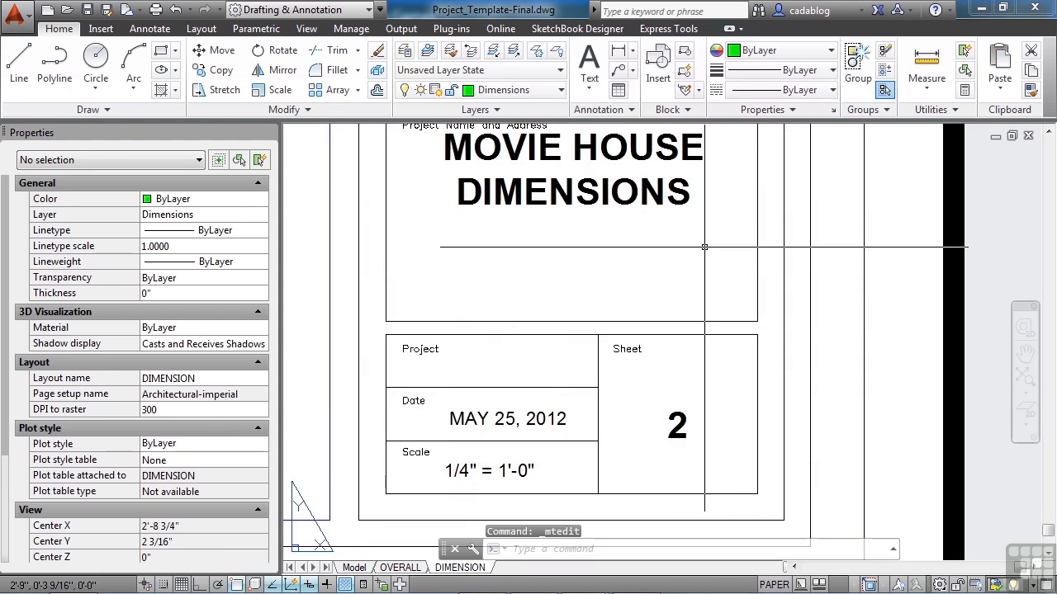
{"action": "scroll", "coordinate": [703, 251], "scroll_direction": "down", "scroll_amount": 4}
{"action": "middle_click", "coordinate": [703, 252]}
{"action": "middle_click", "coordinate": [703, 252]}
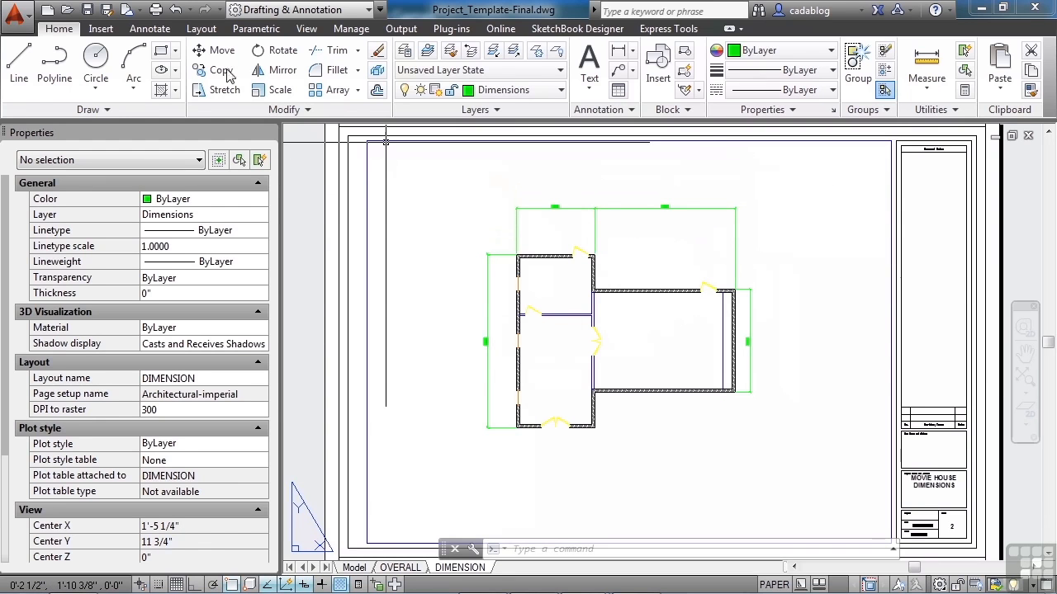
- Add a vertical linear dimension outside the left wall, from the plan's upper-left corner to the upper edge of the first window opening
{"action": "left_click", "coordinate": [151, 28]}
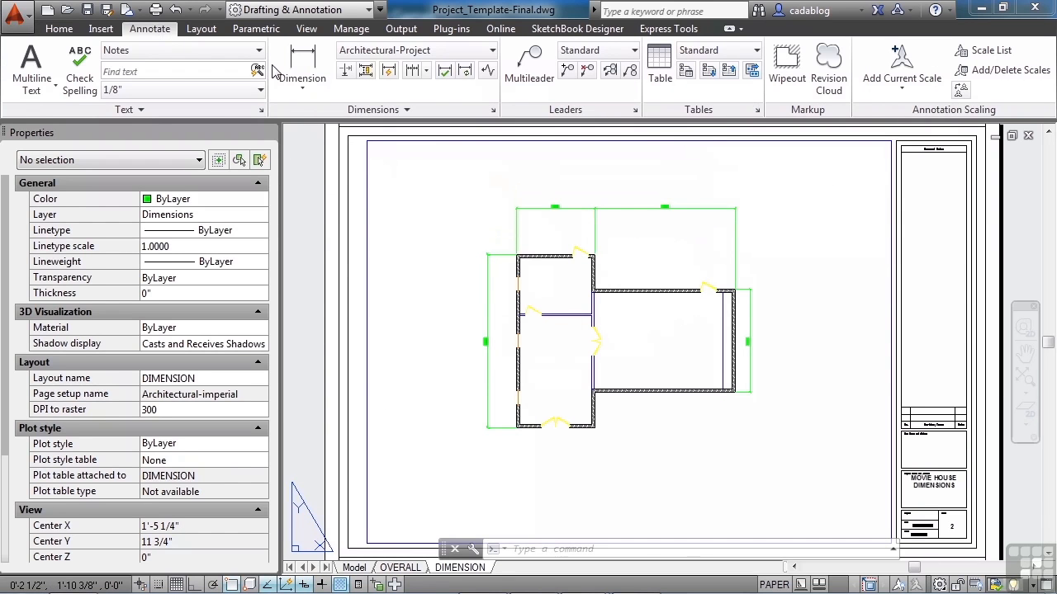
{"action": "left_click", "coordinate": [302, 65]}
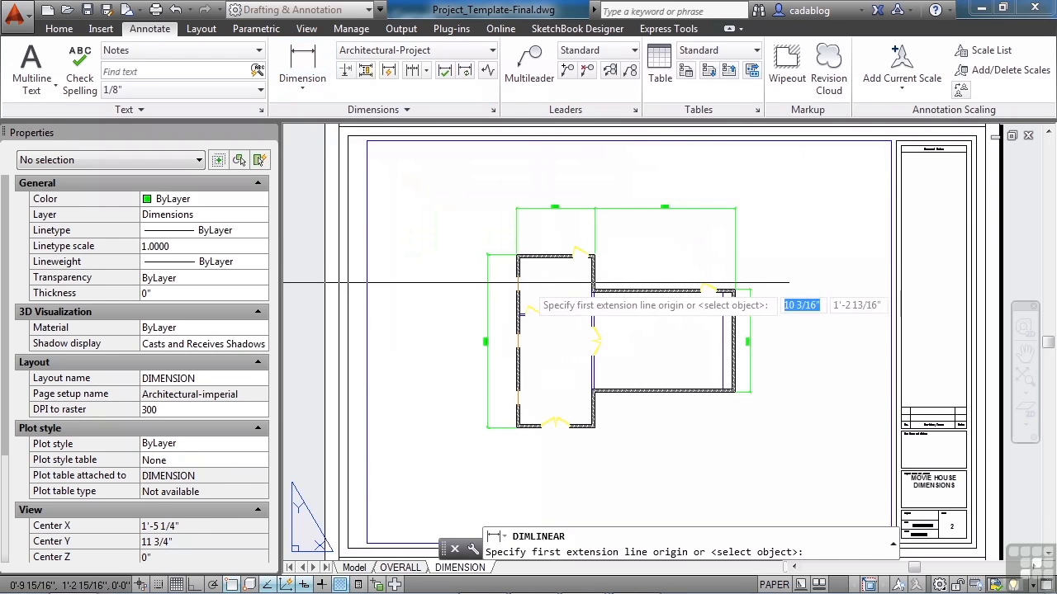
{"action": "scroll", "coordinate": [522, 287], "scroll_direction": "up", "scroll_amount": 8}
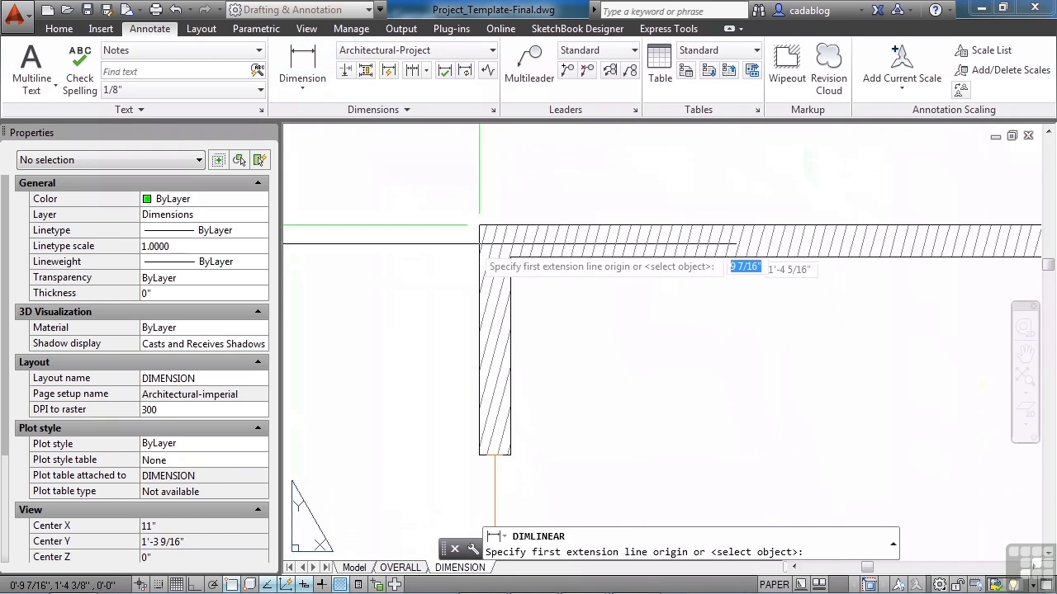
{"action": "left_click", "coordinate": [479, 225]}
{"action": "scroll", "coordinate": [479, 231], "scroll_direction": "down", "scroll_amount": 4}
{"action": "scroll", "coordinate": [467, 446], "scroll_direction": "up", "scroll_amount": 8}
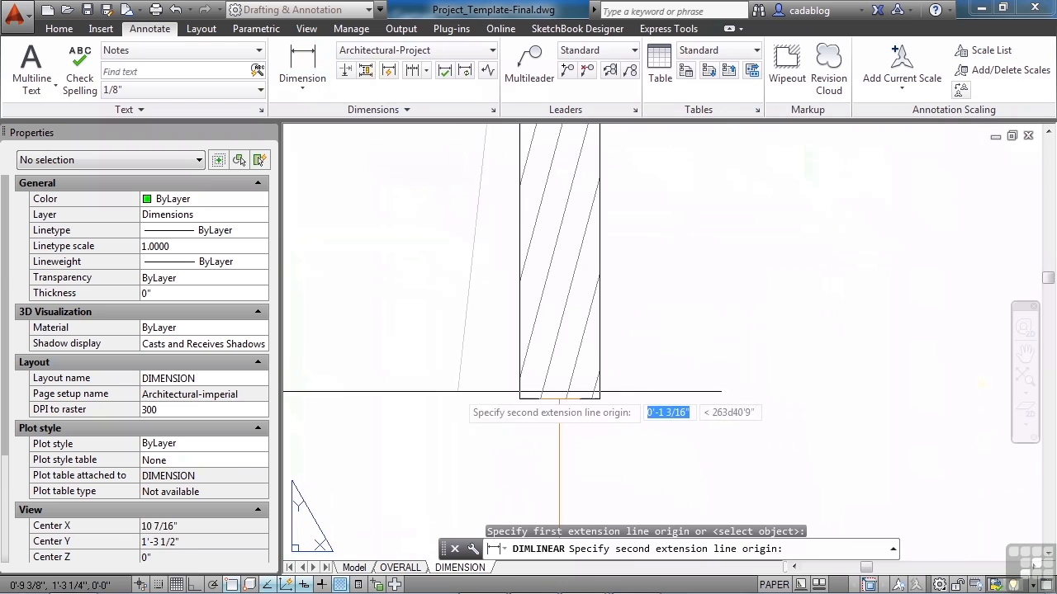
{"action": "left_click", "coordinate": [514, 401]}
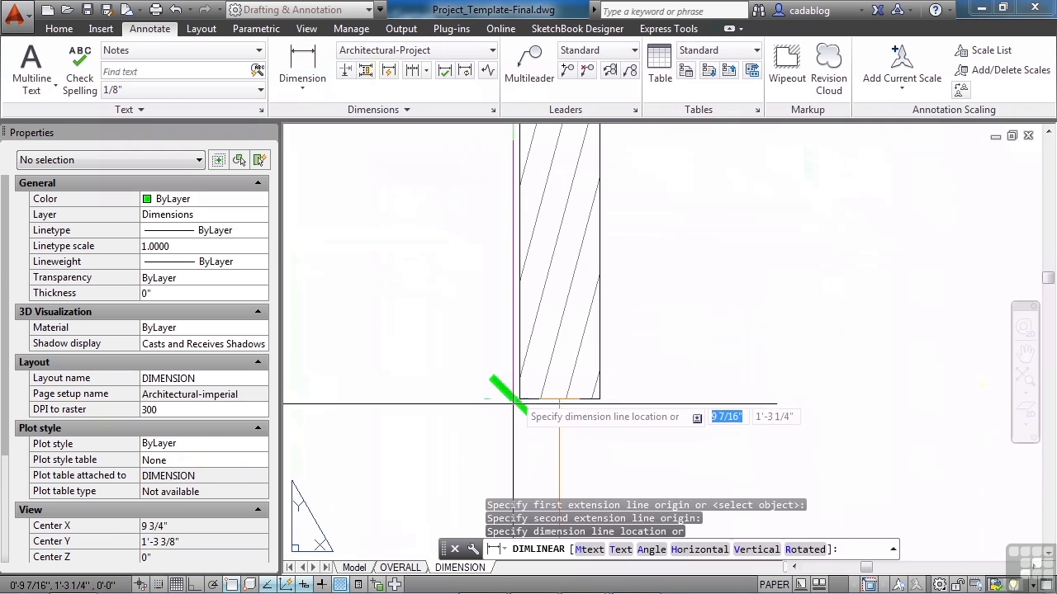
{"action": "scroll", "coordinate": [514, 404], "scroll_direction": "down", "scroll_amount": 5}
{"action": "left_click", "coordinate": [435, 361]}
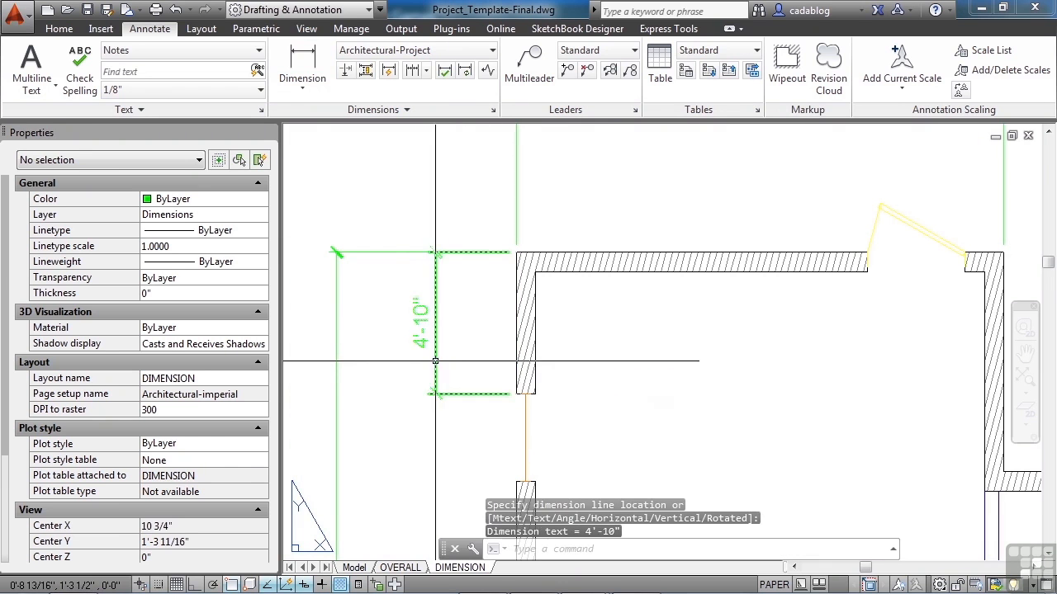
- Continue the dimension chain down the left wall across the first window, the wall segment below it and the second window
{"action": "left_click", "coordinate": [412, 69]}
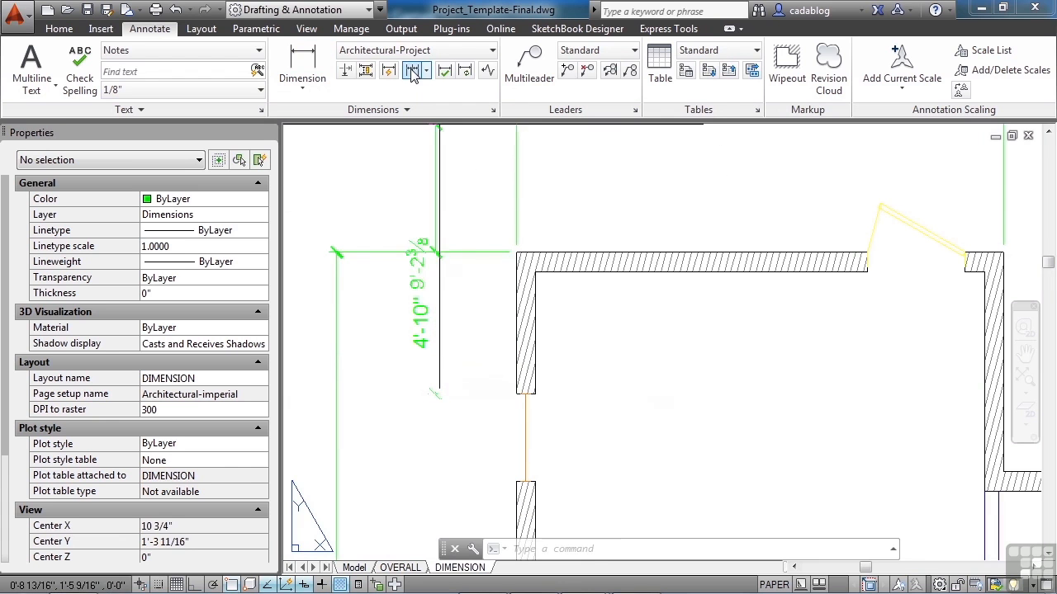
{"action": "middle_click_drag", "start_coordinate": [477, 352], "coordinate": [458, 194]}
{"action": "scroll", "coordinate": [482, 325], "scroll_direction": "up", "scroll_amount": 4}
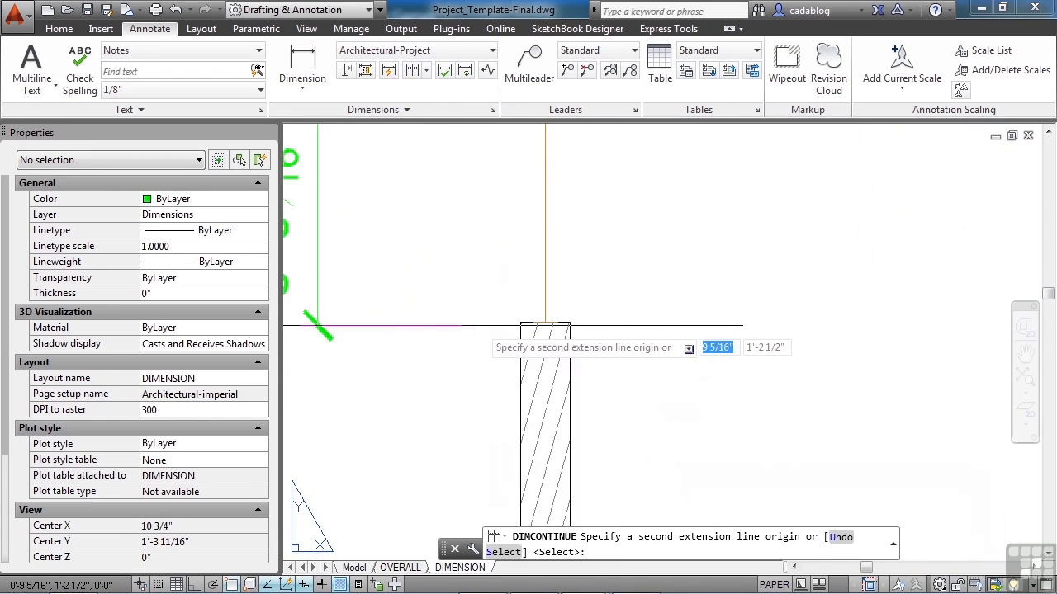
{"action": "left_click", "coordinate": [519, 323]}
{"action": "scroll", "coordinate": [481, 361], "scroll_direction": "down", "scroll_amount": 4}
{"action": "middle_click_drag", "start_coordinate": [479, 383], "coordinate": [470, 132]}
{"action": "scroll", "coordinate": [485, 337], "scroll_direction": "up", "scroll_amount": 2}
{"action": "left_click", "coordinate": [485, 337]}
{"action": "middle_click_drag", "start_coordinate": [454, 369], "coordinate": [456, 196]}
{"action": "left_click", "coordinate": [491, 300]}
- Extend the continued dimension chain across the next wall segment and the third window opening, then finish the chain
{"action": "middle_click_drag", "start_coordinate": [453, 359], "coordinate": [444, 151]}
{"action": "scroll", "coordinate": [453, 301], "scroll_direction": "down", "scroll_amount": 2}
{"action": "scroll", "coordinate": [461, 417], "scroll_direction": "up", "scroll_amount": 4}
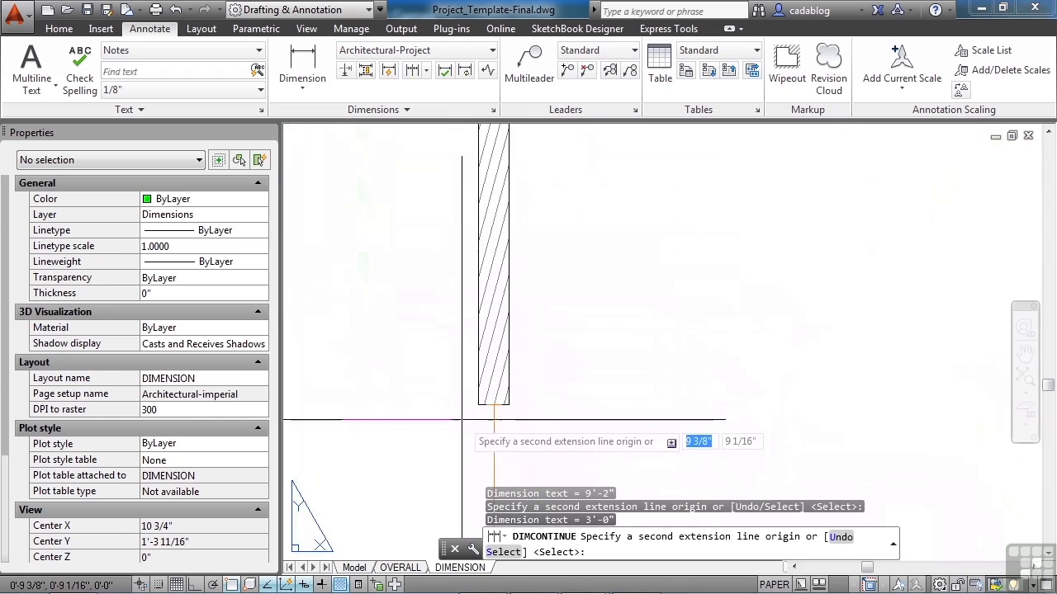
{"action": "left_click", "coordinate": [481, 405]}
{"action": "scroll", "coordinate": [462, 314], "scroll_direction": "down", "scroll_amount": 3}
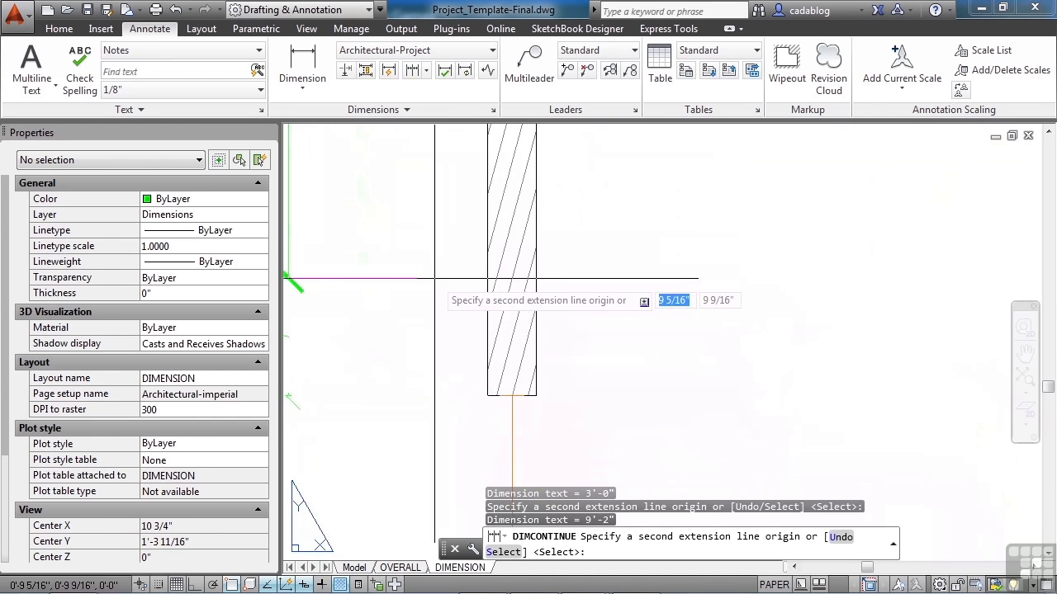
{"action": "scroll", "coordinate": [446, 421], "scroll_direction": "up", "scroll_amount": 3}
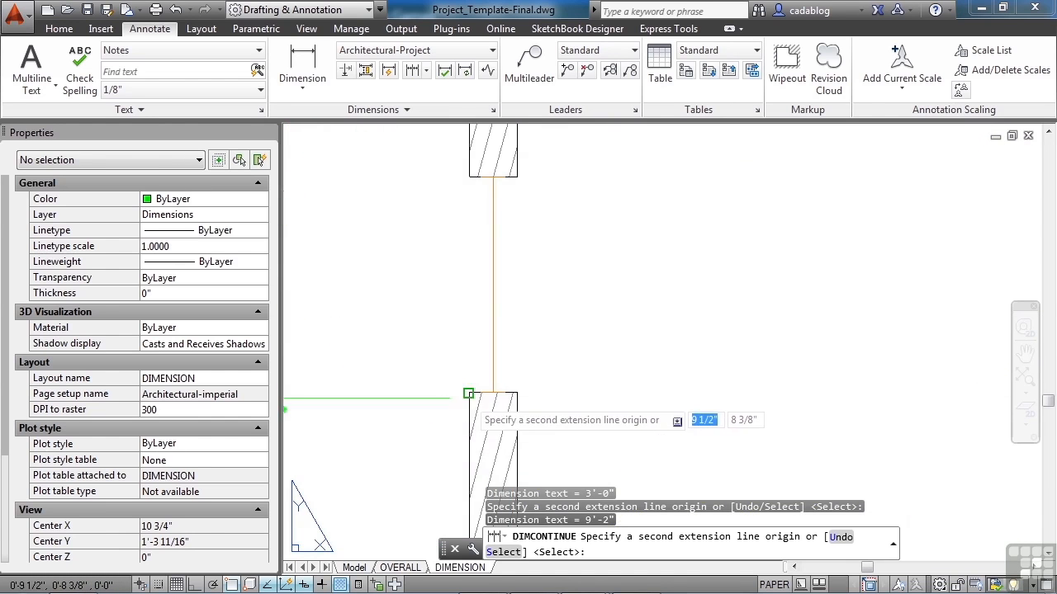
{"action": "left_click", "coordinate": [468, 395]}
{"action": "scroll", "coordinate": [442, 305], "scroll_direction": "down", "scroll_amount": 2}
{"action": "scroll", "coordinate": [440, 299], "scroll_direction": "down", "scroll_amount": 3}
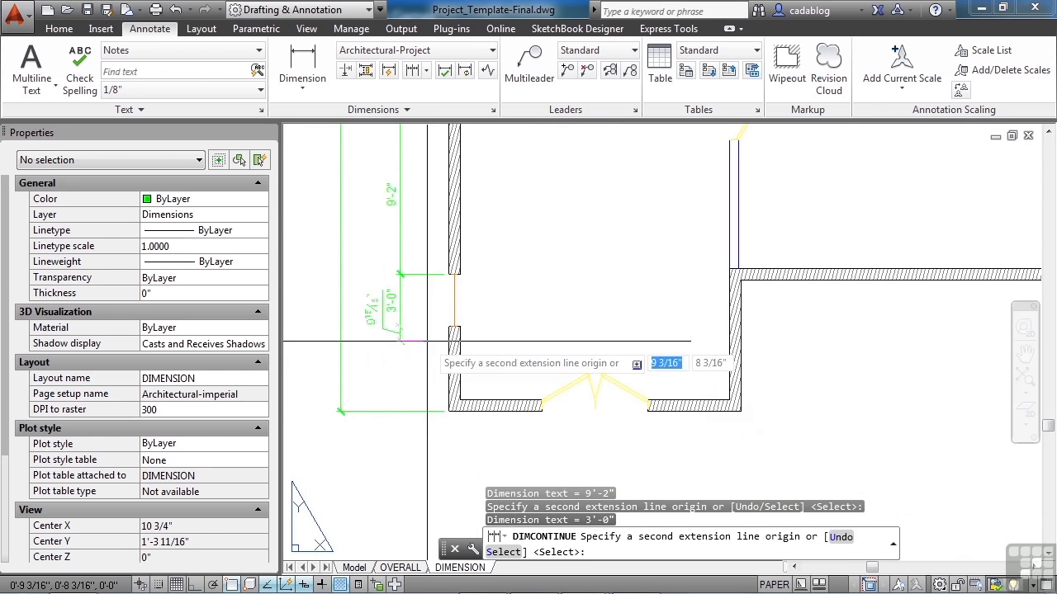
{"action": "key", "text": "Return"}
{"action": "key", "text": "Return"}
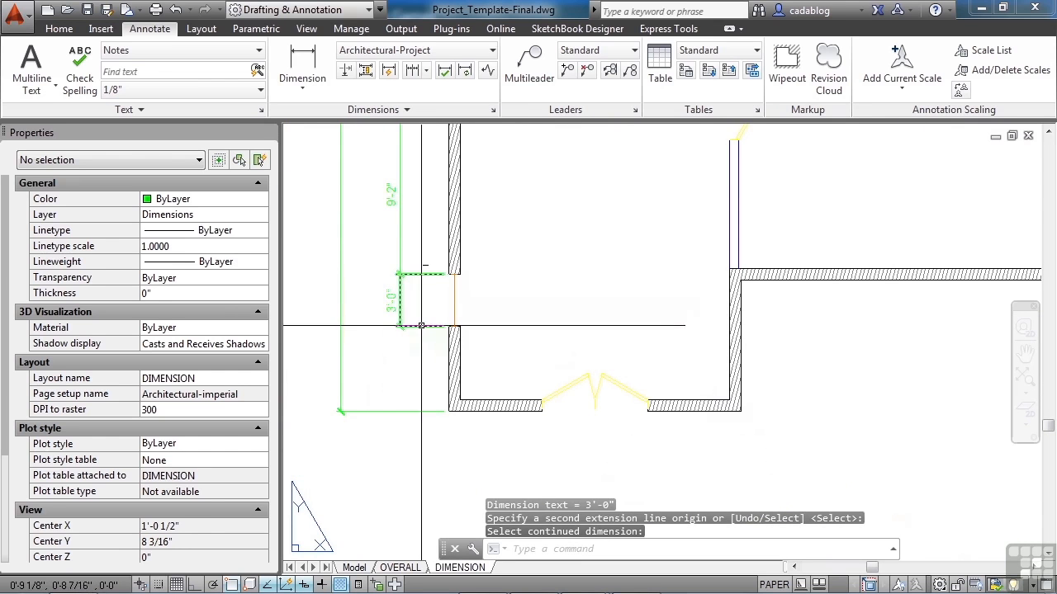
- Add a horizontal linear dimension above the upper wall, from the plan's upper-left corner to the near edge of the door opening
{"action": "scroll", "coordinate": [422, 318], "scroll_direction": "down", "scroll_amount": 4}
{"action": "middle_click_drag", "start_coordinate": [425, 308], "coordinate": [402, 332]}
{"action": "middle_click_drag", "start_coordinate": [442, 279], "coordinate": [436, 333]}
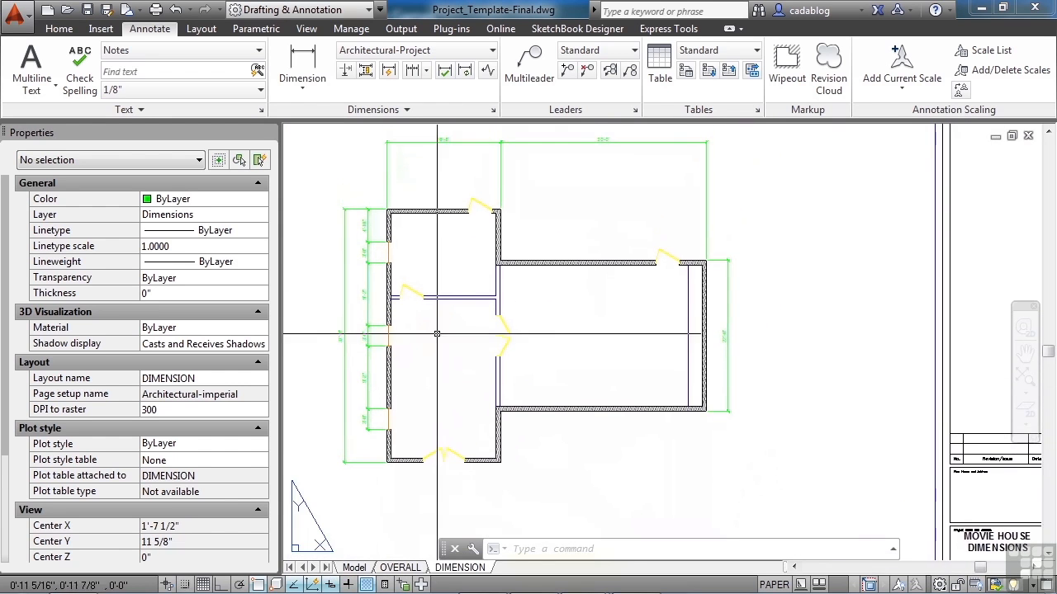
{"action": "left_click", "coordinate": [302, 62]}
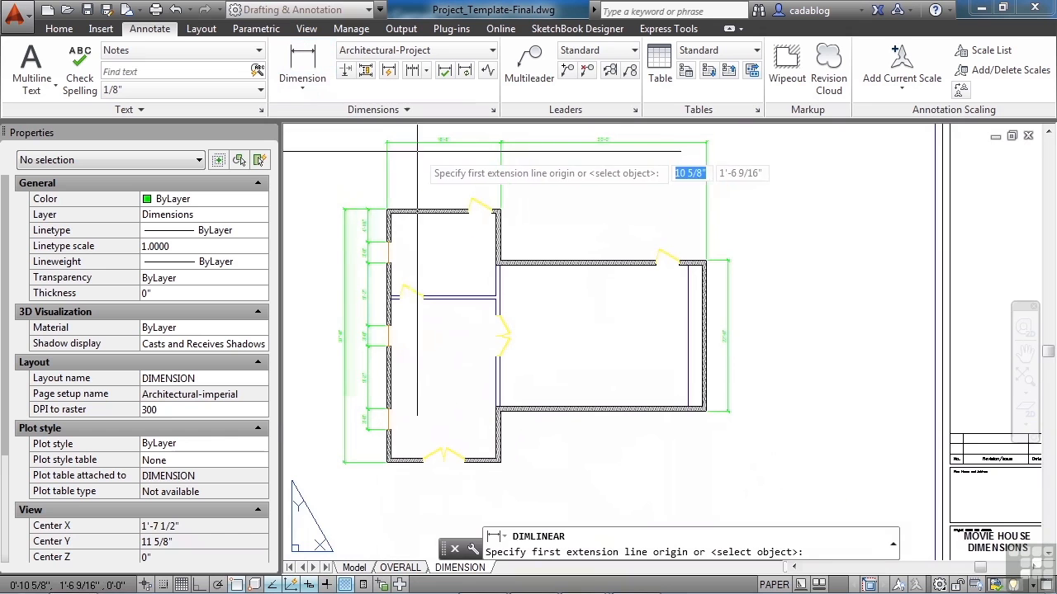
{"action": "scroll", "coordinate": [404, 289], "scroll_direction": "up", "scroll_amount": 4}
{"action": "scroll", "coordinate": [334, 313], "scroll_direction": "up", "scroll_amount": 4}
{"action": "left_click", "coordinate": [347, 339]}
{"action": "scroll", "coordinate": [364, 328], "scroll_direction": "down", "scroll_amount": 3}
{"action": "scroll", "coordinate": [831, 328], "scroll_direction": "up", "scroll_amount": 3}
{"action": "middle_click_drag", "start_coordinate": [808, 306], "coordinate": [591, 277]}
{"action": "scroll", "coordinate": [652, 305], "scroll_direction": "up", "scroll_amount": 3}
{"action": "left_click", "coordinate": [703, 306]}
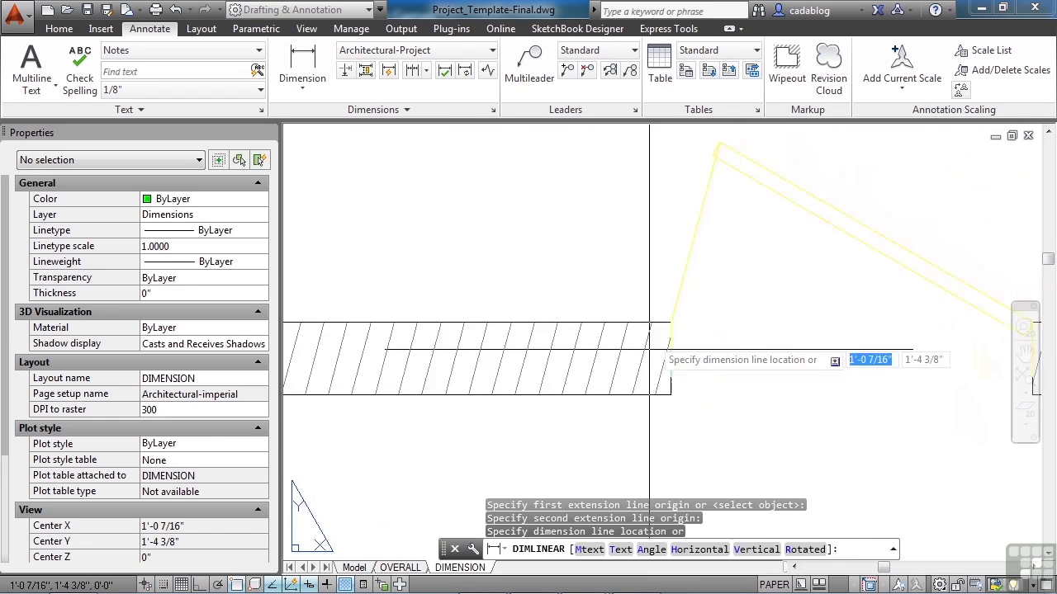
{"action": "scroll", "coordinate": [656, 330], "scroll_direction": "down", "scroll_amount": 3}
{"action": "left_click", "coordinate": [612, 255]}
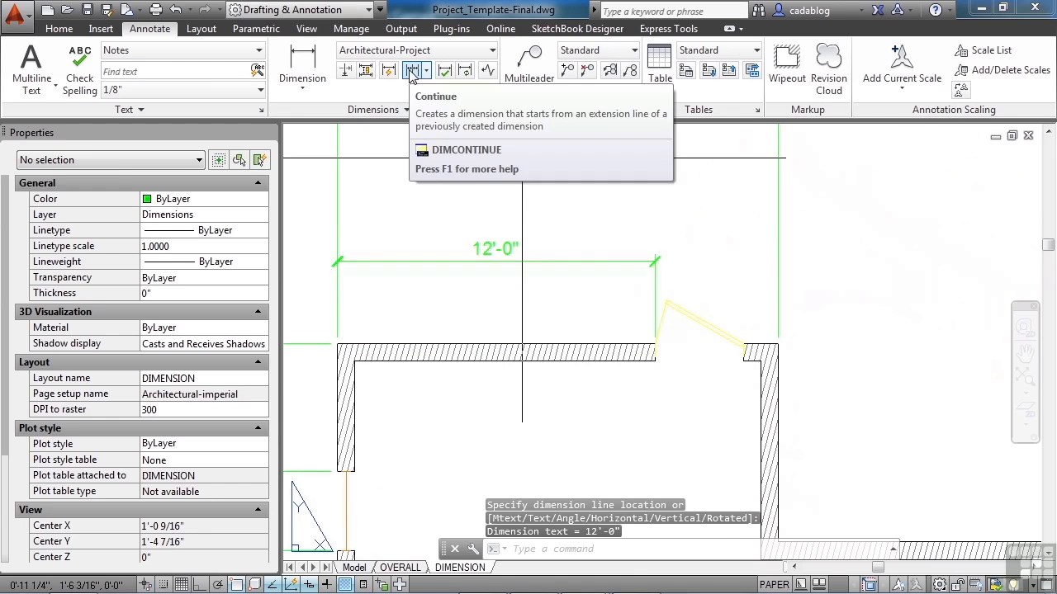
- Continue the upper wall's horizontal dimension across the door opening, then finish the chain
{"action": "left_click", "coordinate": [413, 73]}
{"action": "scroll", "coordinate": [759, 329], "scroll_direction": "up", "scroll_amount": 4}
{"action": "scroll", "coordinate": [757, 330], "scroll_direction": "up", "scroll_amount": 2}
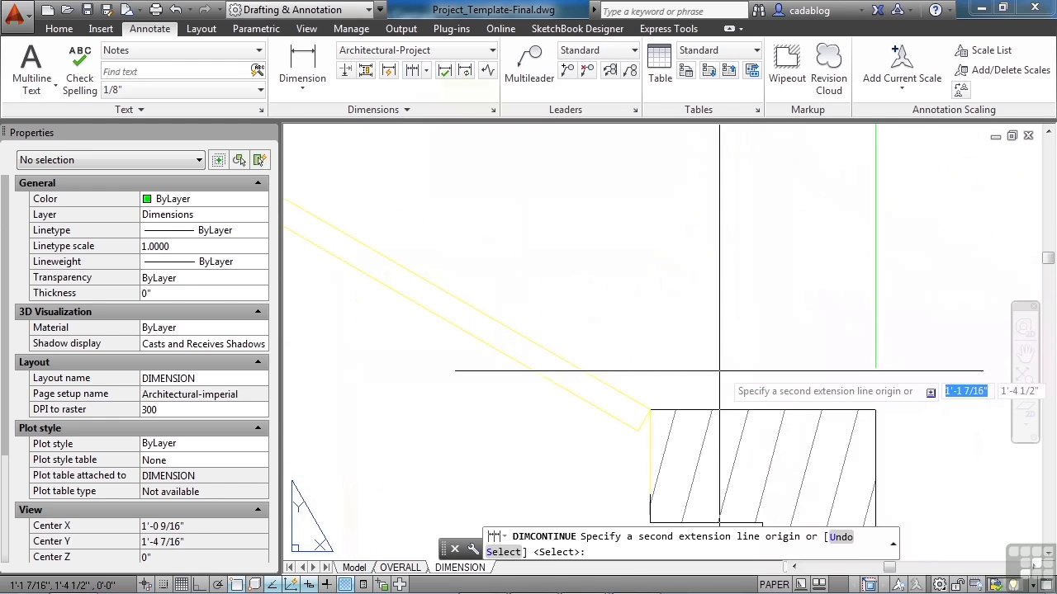
{"action": "left_click", "coordinate": [647, 410]}
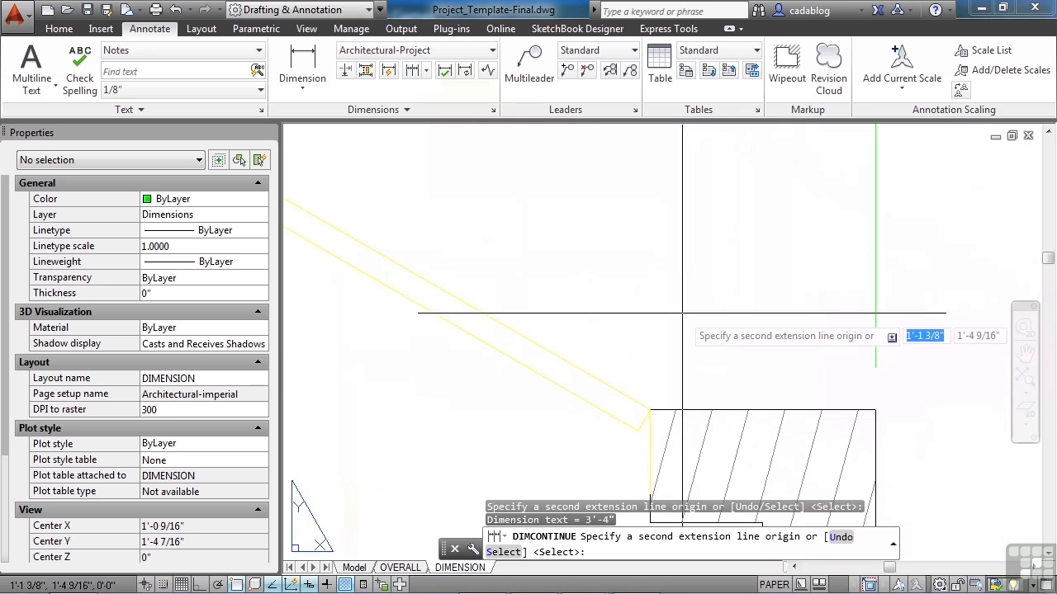
{"action": "scroll", "coordinate": [636, 248], "scroll_direction": "down", "scroll_amount": 5}
{"action": "key", "text": "Return"}
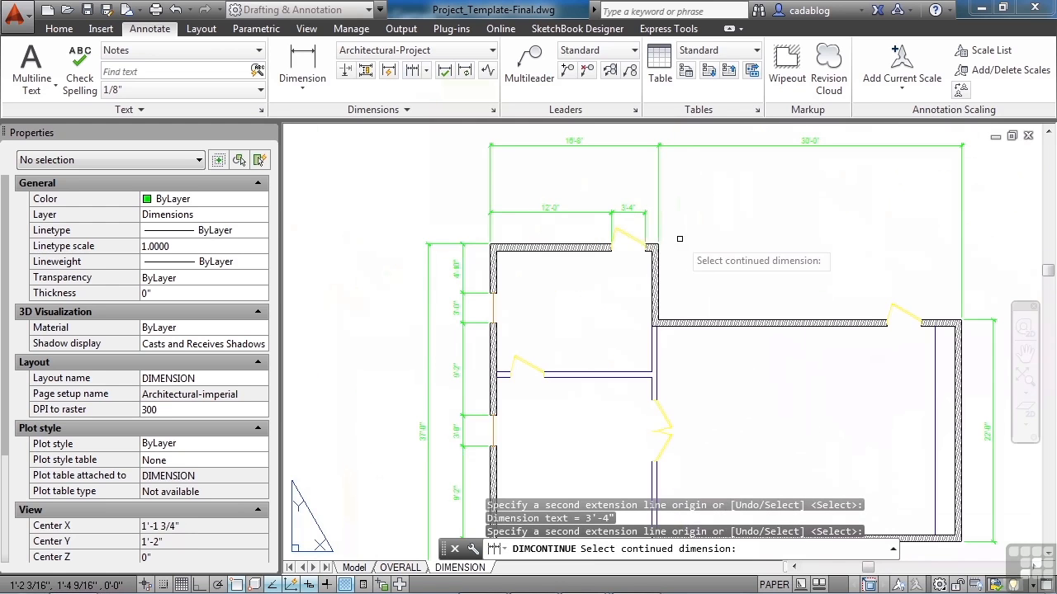
{"action": "key", "text": "Return"}
- Dimension the upper-left room vertically, from the inner face of its upper wall to the partition wall
{"action": "scroll", "coordinate": [586, 245], "scroll_direction": "down", "scroll_amount": 2}
{"action": "left_click", "coordinate": [303, 66]}
{"action": "scroll", "coordinate": [587, 281], "scroll_direction": "up", "scroll_amount": 3}
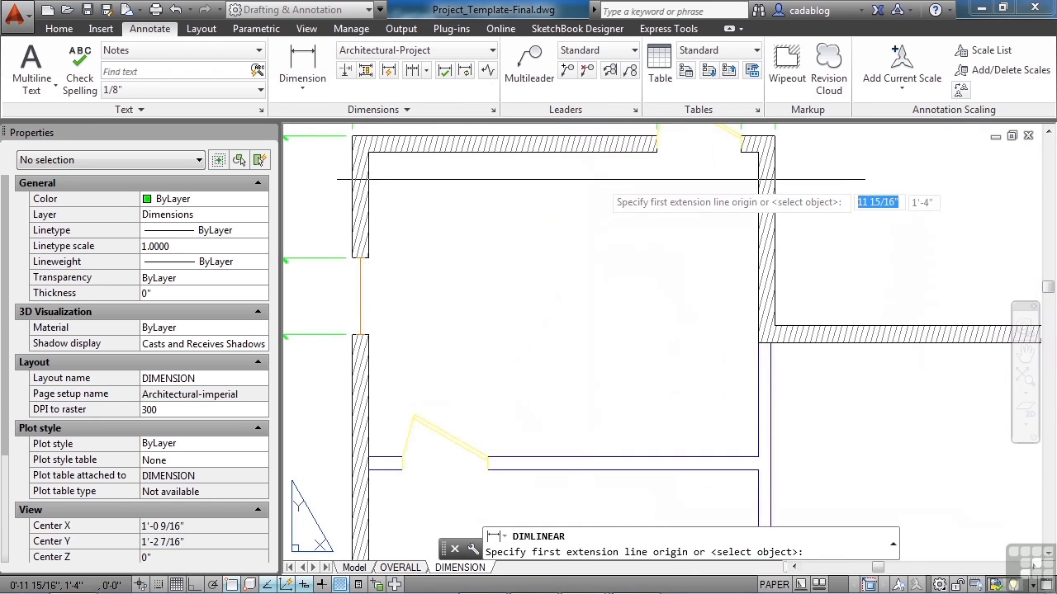
{"action": "left_click", "coordinate": [625, 153]}
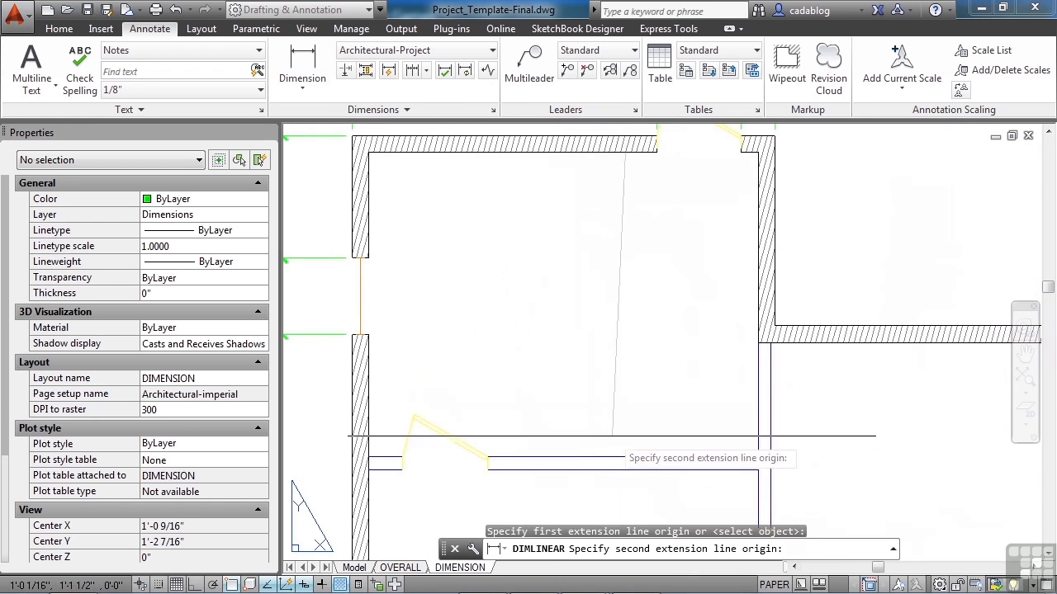
{"action": "left_click", "coordinate": [617, 455]}
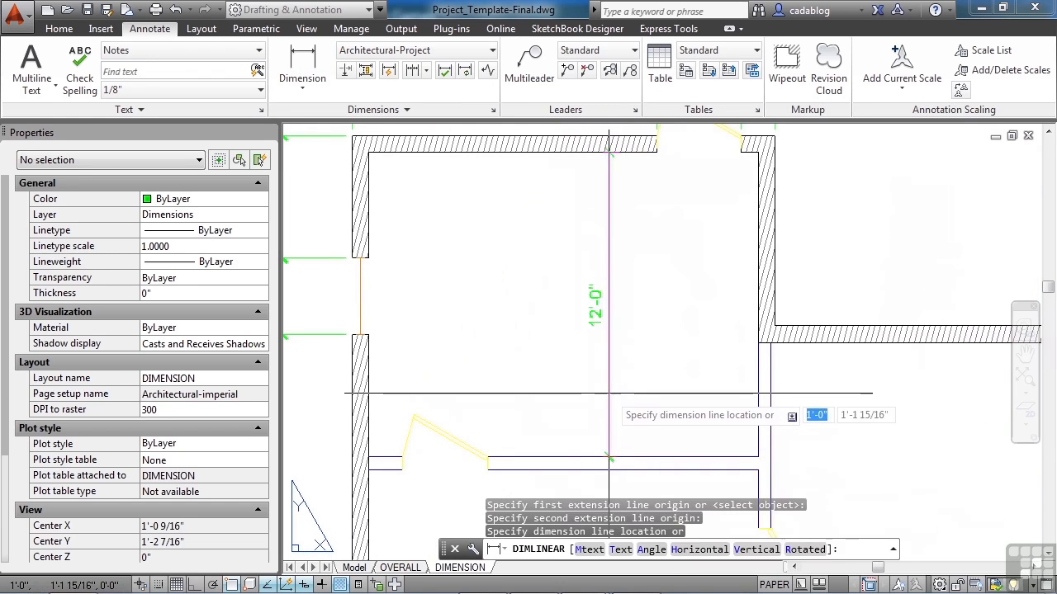
{"action": "left_click", "coordinate": [586, 359]}
- Add a horizontal dimension just below the partition, from the left wall's inner face to the interior wall with the double door
{"action": "scroll", "coordinate": [510, 351], "scroll_direction": "up", "scroll_amount": 5}
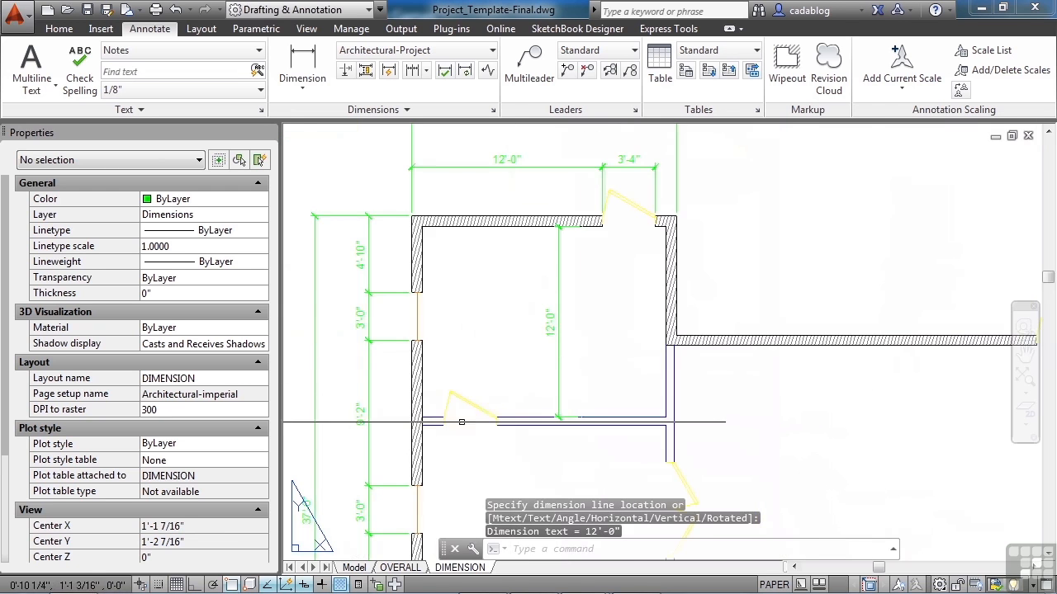
{"action": "key", "text": "Return"}
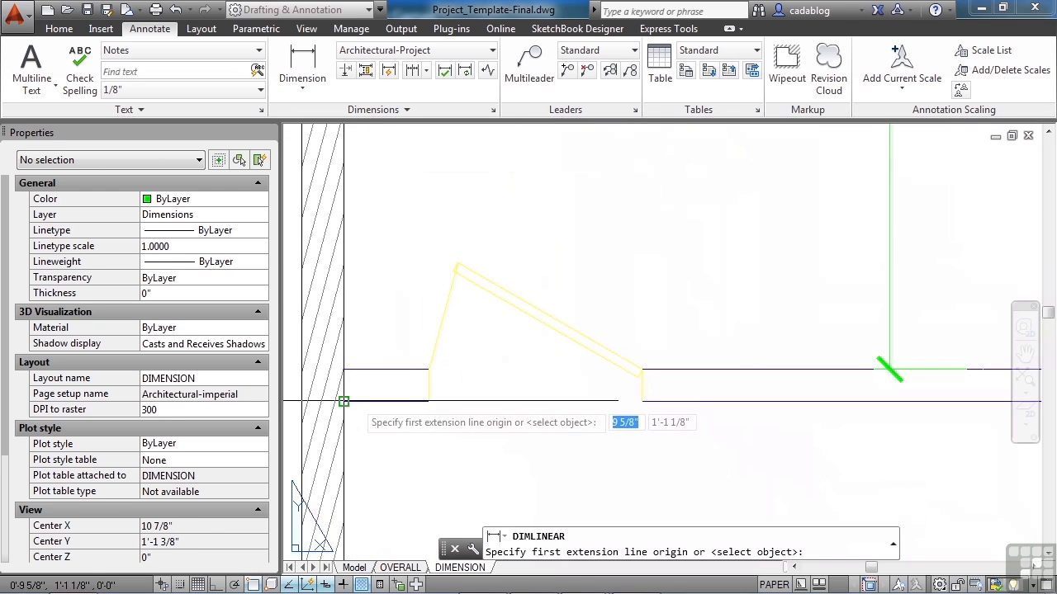
{"action": "left_click", "coordinate": [345, 401]}
{"action": "scroll", "coordinate": [369, 291], "scroll_direction": "down", "scroll_amount": 4}
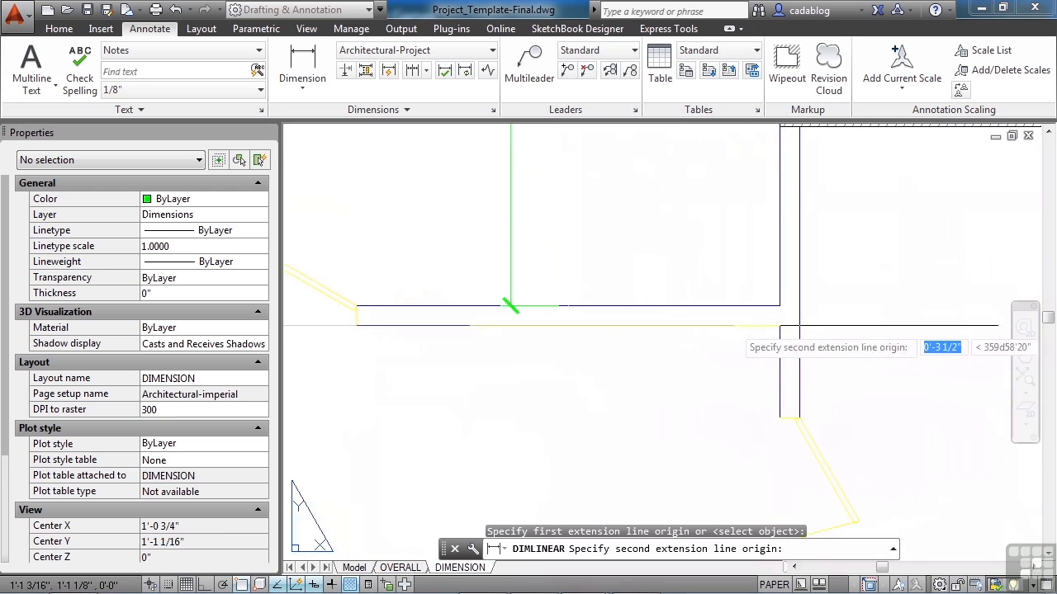
{"action": "left_click", "coordinate": [779, 326]}
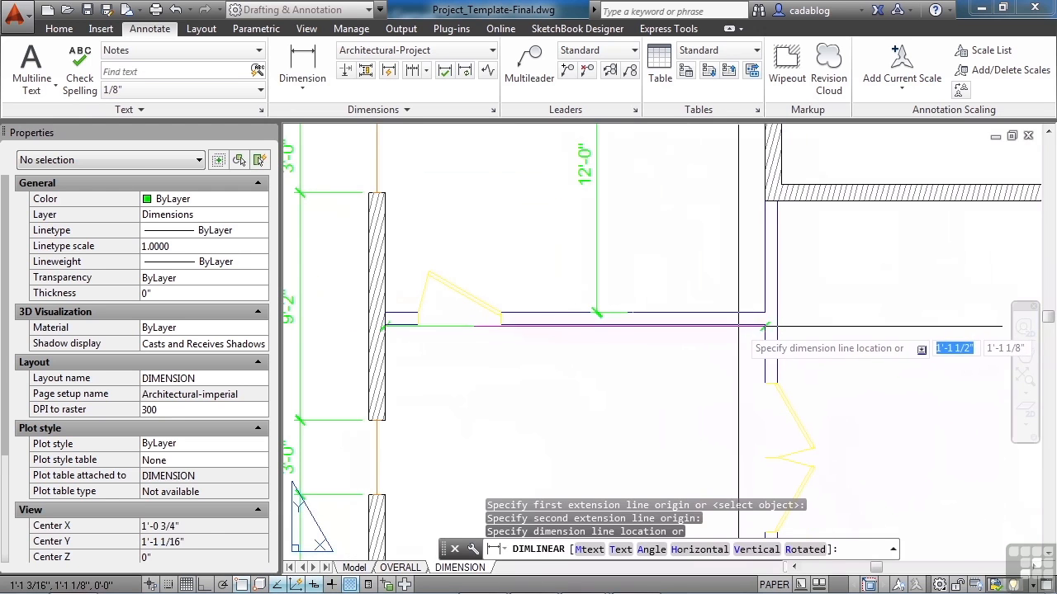
{"action": "left_click", "coordinate": [766, 357]}
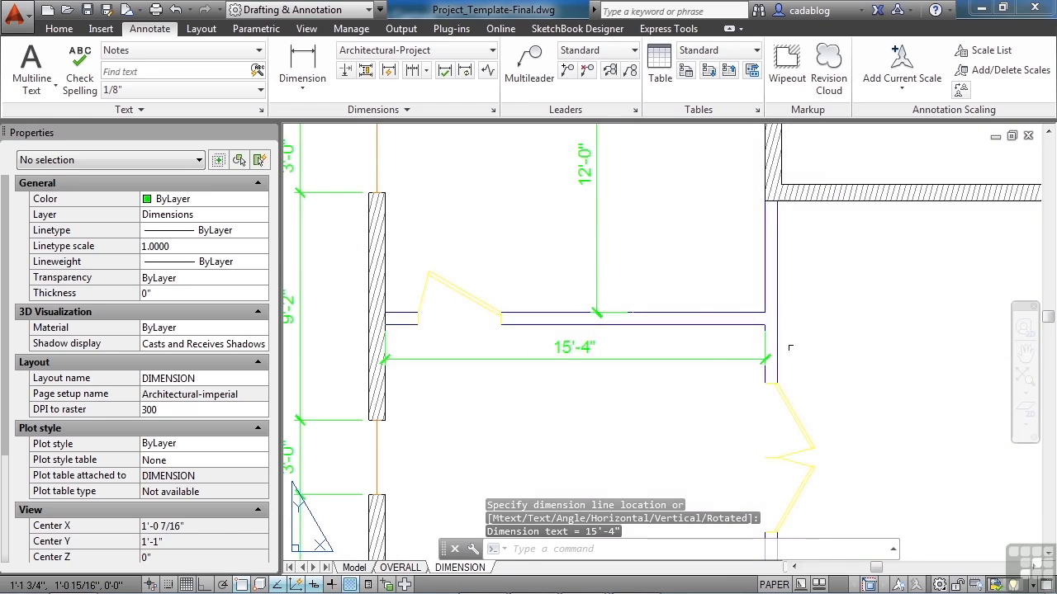
- Dimension the large room horizontally from the double-door wall to the vertical line near its right wall, aligned with the neighbouring horizontal dimension
{"action": "scroll", "coordinate": [790, 346], "scroll_direction": "up", "scroll_amount": 4}
{"action": "key", "text": "Return"}
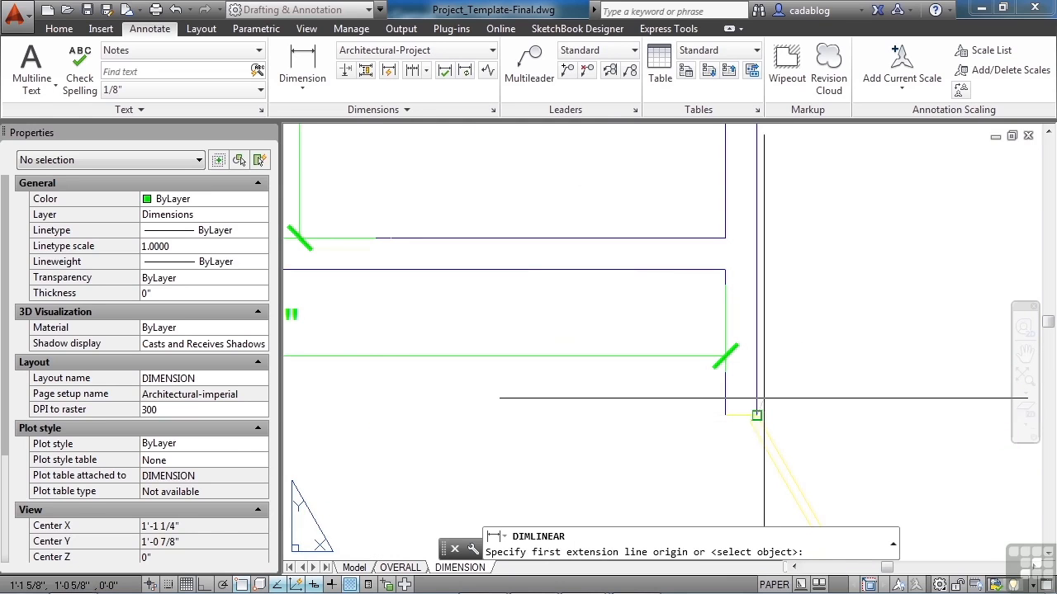
{"action": "left_click", "coordinate": [725, 414]}
{"action": "scroll", "coordinate": [725, 414], "scroll_direction": "down", "scroll_amount": 5}
{"action": "middle_click_drag", "start_coordinate": [804, 361], "coordinate": [603, 325]}
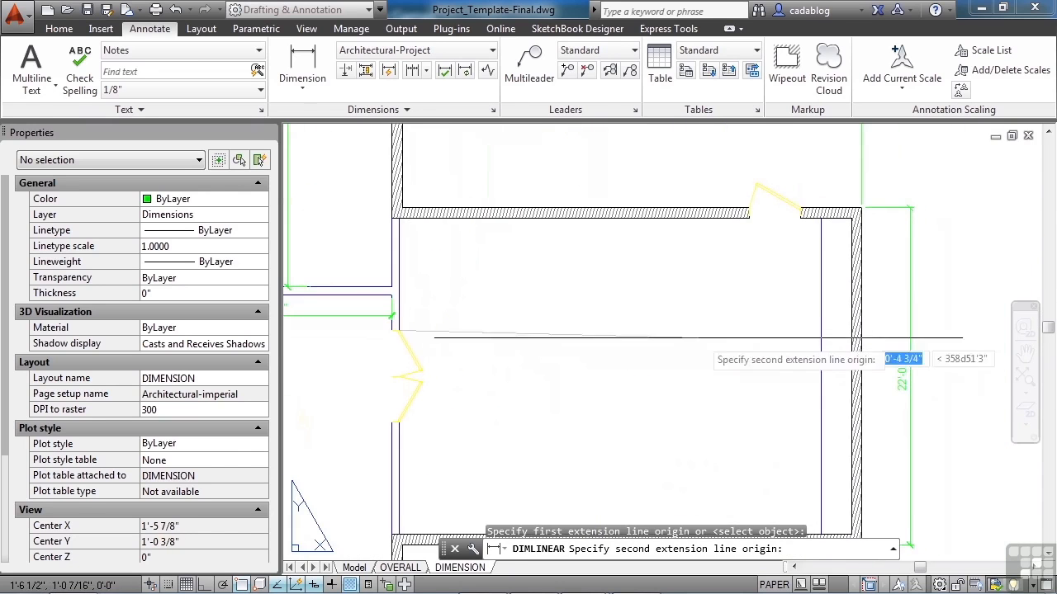
{"action": "left_click", "coordinate": [820, 330]}
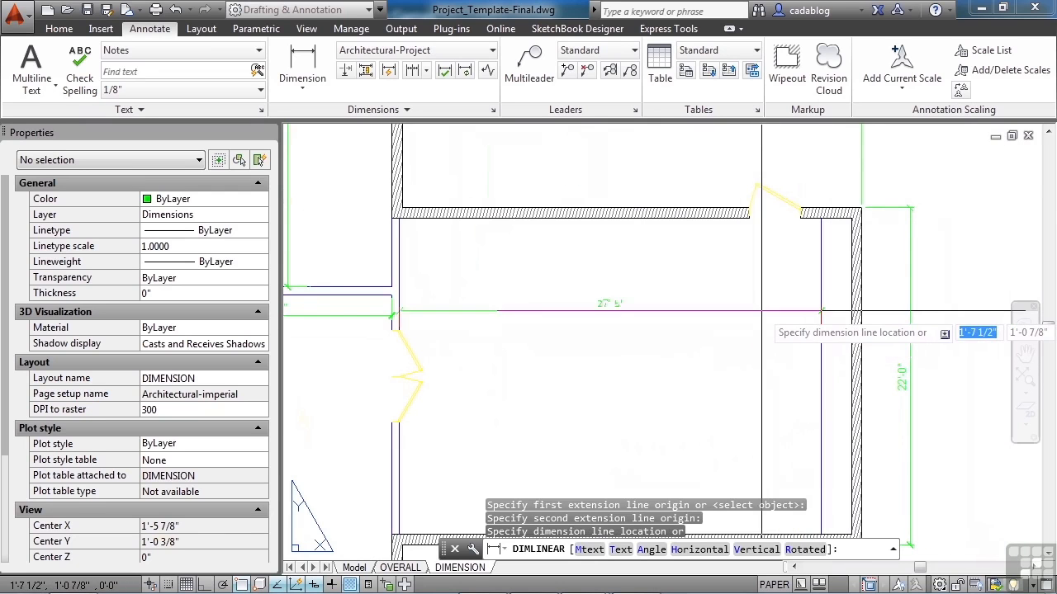
{"action": "left_click", "coordinate": [495, 315]}
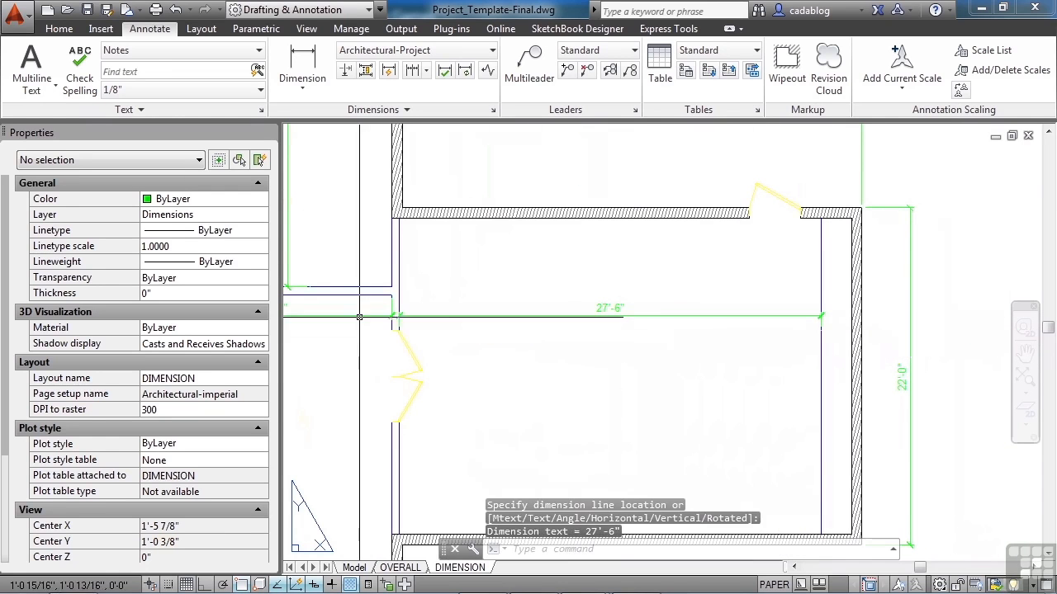
- Add a horizontal linear dimension below the bottom wall, from its outer left corner to the near edge of the double-door opening
{"action": "scroll", "coordinate": [745, 357], "scroll_direction": "down", "scroll_amount": 5}
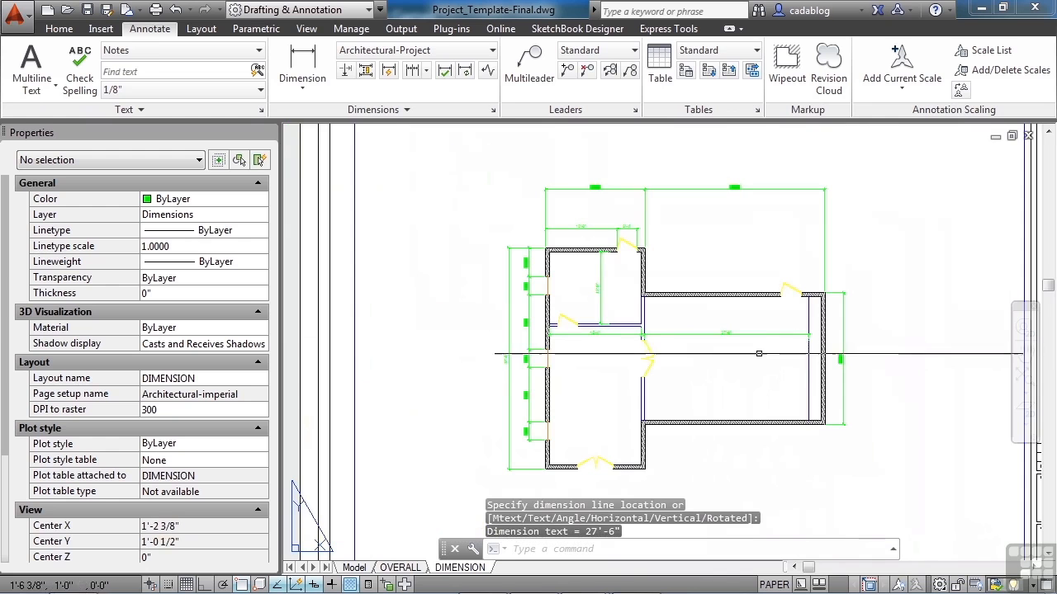
{"action": "left_click", "coordinate": [302, 66]}
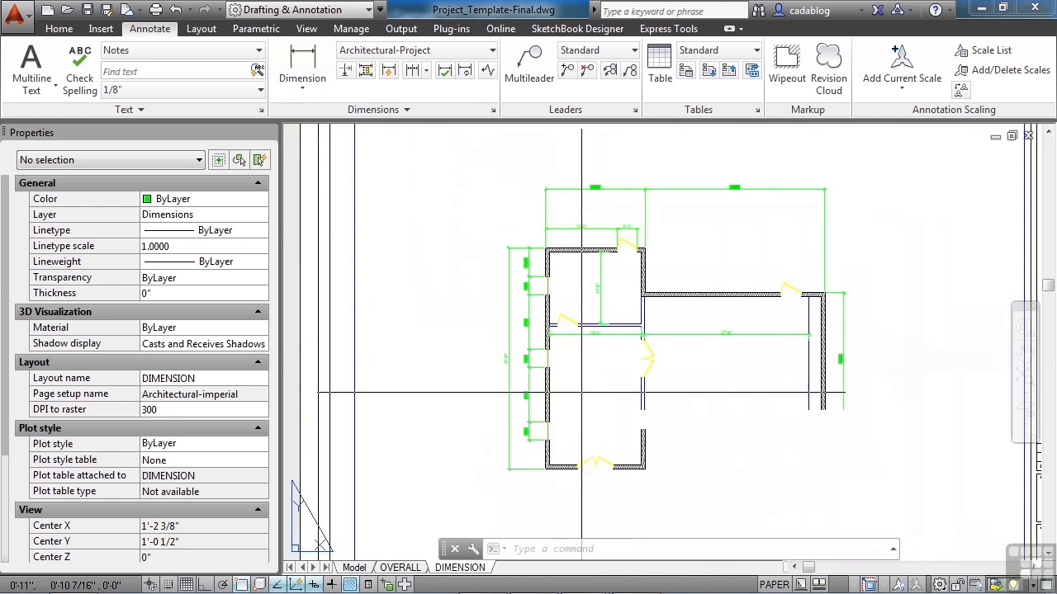
{"action": "middle_click_drag", "start_coordinate": [615, 364], "coordinate": [611, 344]}
{"action": "scroll", "coordinate": [587, 466], "scroll_direction": "up", "scroll_amount": 8}
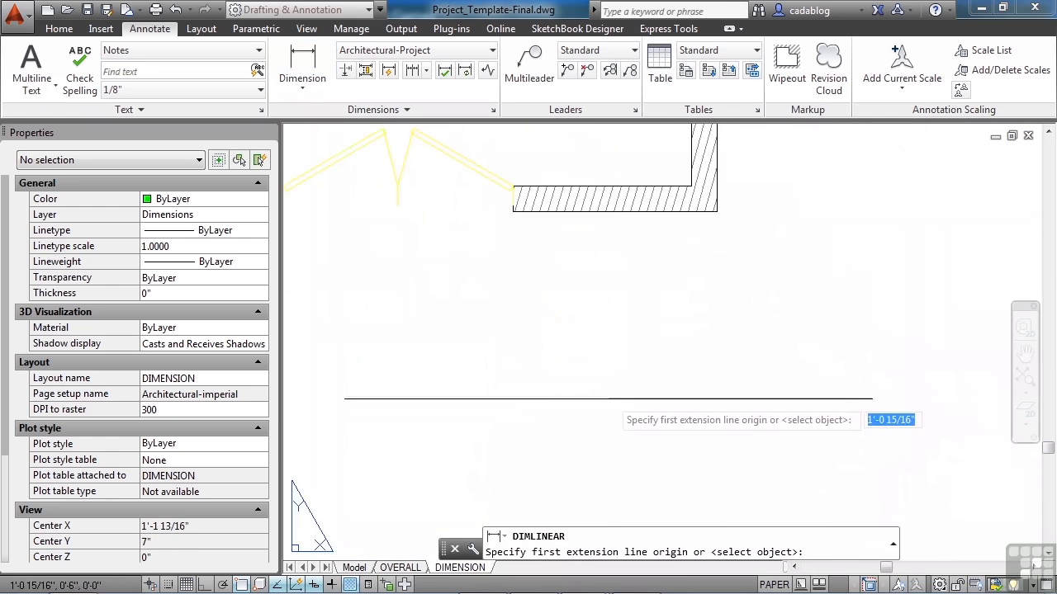
{"action": "middle_click_drag", "start_coordinate": [347, 335], "coordinate": [530, 360]}
{"action": "scroll", "coordinate": [452, 341], "scroll_direction": "up", "scroll_amount": 4}
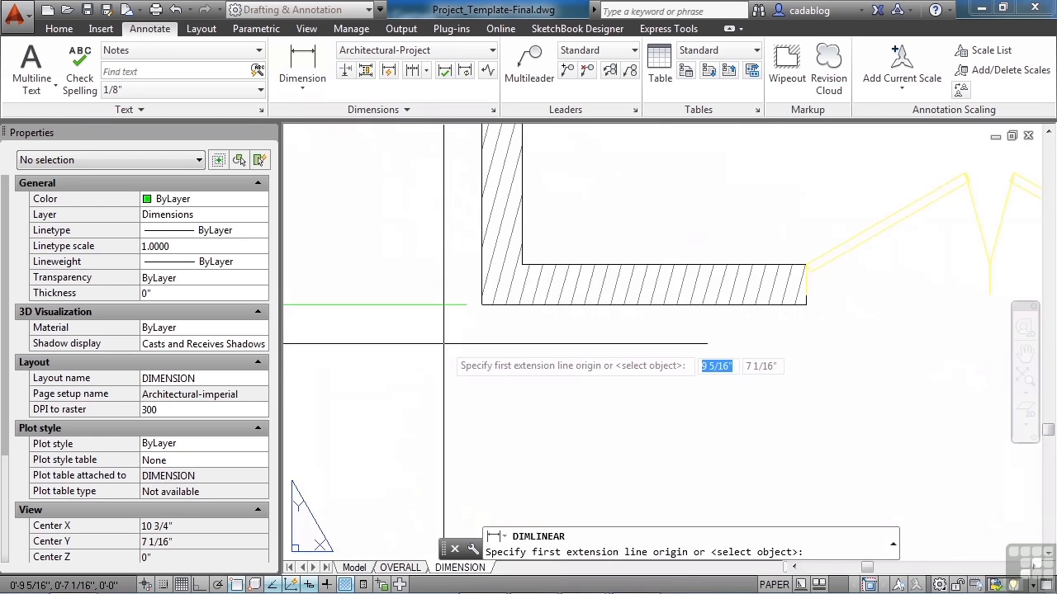
{"action": "left_click", "coordinate": [500, 286]}
{"action": "scroll", "coordinate": [320, 364], "scroll_direction": "down", "scroll_amount": 2}
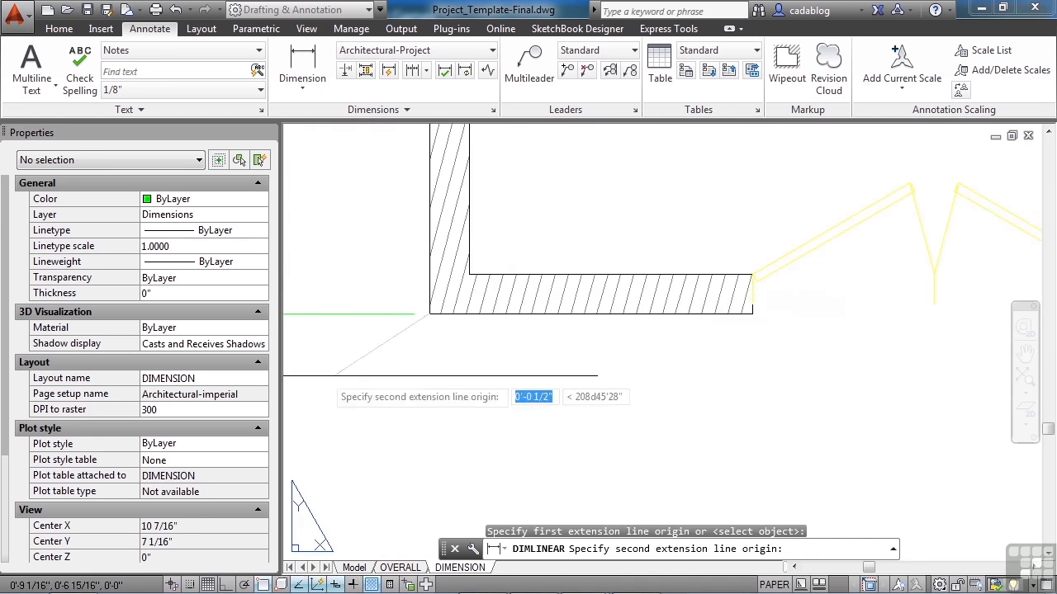
{"action": "scroll", "coordinate": [739, 363], "scroll_direction": "up", "scroll_amount": 4}
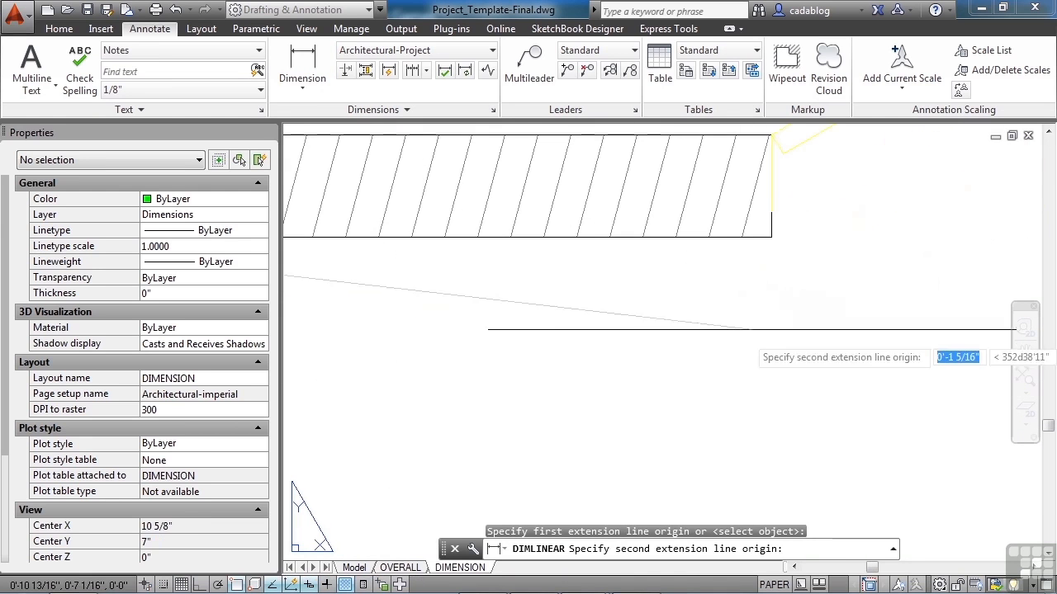
{"action": "left_click", "coordinate": [771, 237]}
{"action": "scroll", "coordinate": [686, 295], "scroll_direction": "down", "scroll_amount": 2}
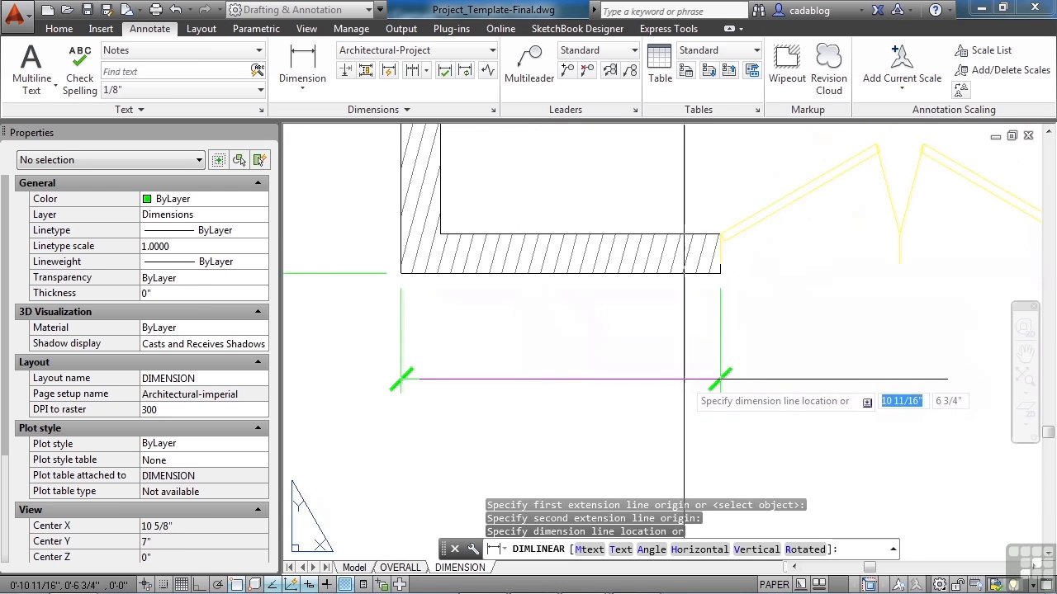
{"action": "left_click", "coordinate": [686, 383]}
- Continue the bottom wall's dimension across the double-door opening to its far edge and end the chain there
{"action": "left_click", "coordinate": [412, 69]}
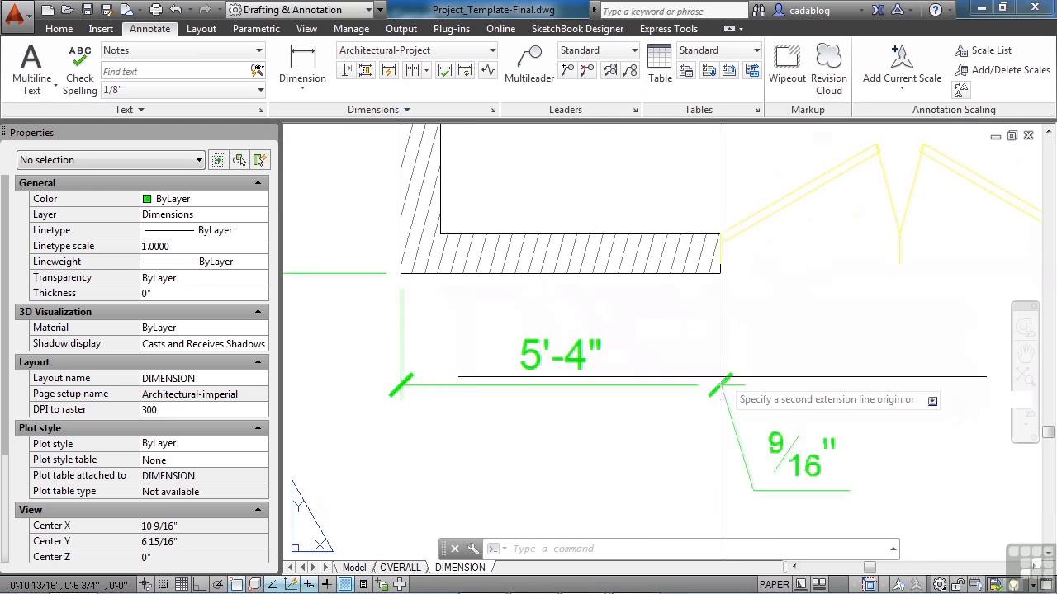
{"action": "middle_click_drag", "start_coordinate": [837, 363], "coordinate": [559, 350]}
{"action": "scroll", "coordinate": [767, 313], "scroll_direction": "up", "scroll_amount": 5}
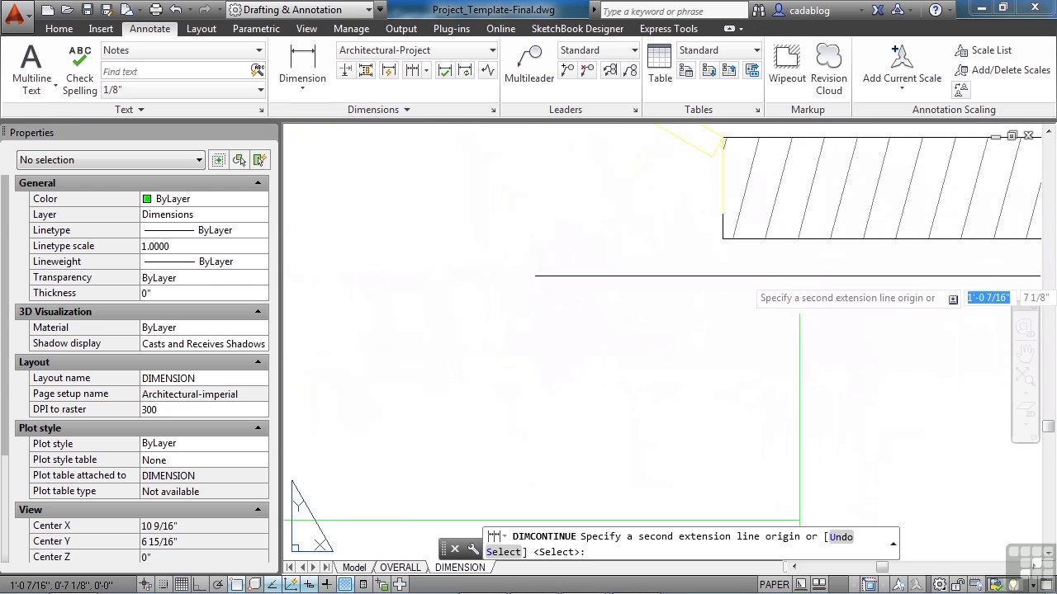
{"action": "left_click", "coordinate": [723, 237]}
{"action": "scroll", "coordinate": [442, 334], "scroll_direction": "down", "scroll_amount": 6}
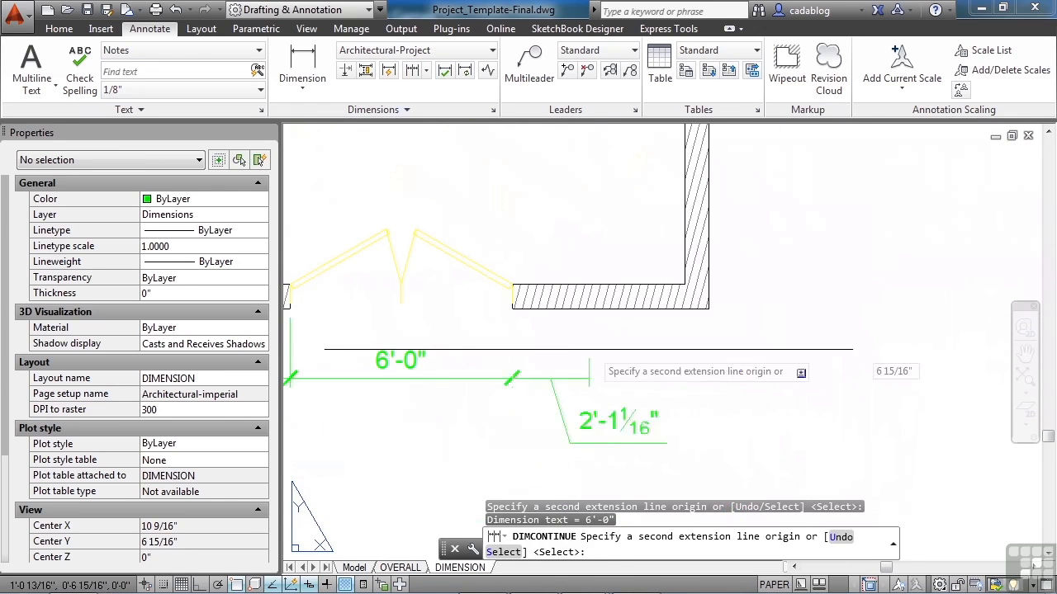
{"action": "key", "text": "Return"}
{"action": "key", "text": "Return"}
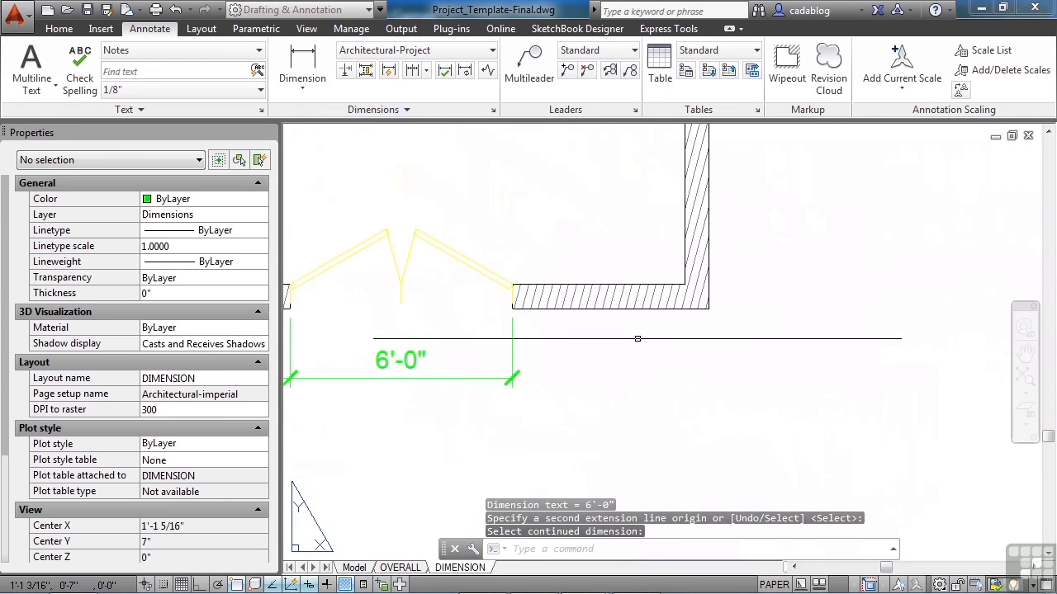
- Review the dimensioned plan, compare it with the OVERALL layout, and return to the DIMENSION layout to examine the full sheet
{"action": "scroll", "coordinate": [637, 388], "scroll_direction": "down", "scroll_amount": 5}
{"action": "mouse_move", "coordinate": [607, 289]}
{"action": "middle_mouse_down"}
{"action": "mouse_move", "coordinate": [506, 306]}
{"action": "mouse_move", "coordinate": [486, 353]}
{"action": "middle_mouse_up"}
{"action": "scroll", "coordinate": [506, 300], "scroll_direction": "down", "scroll_amount": 2}
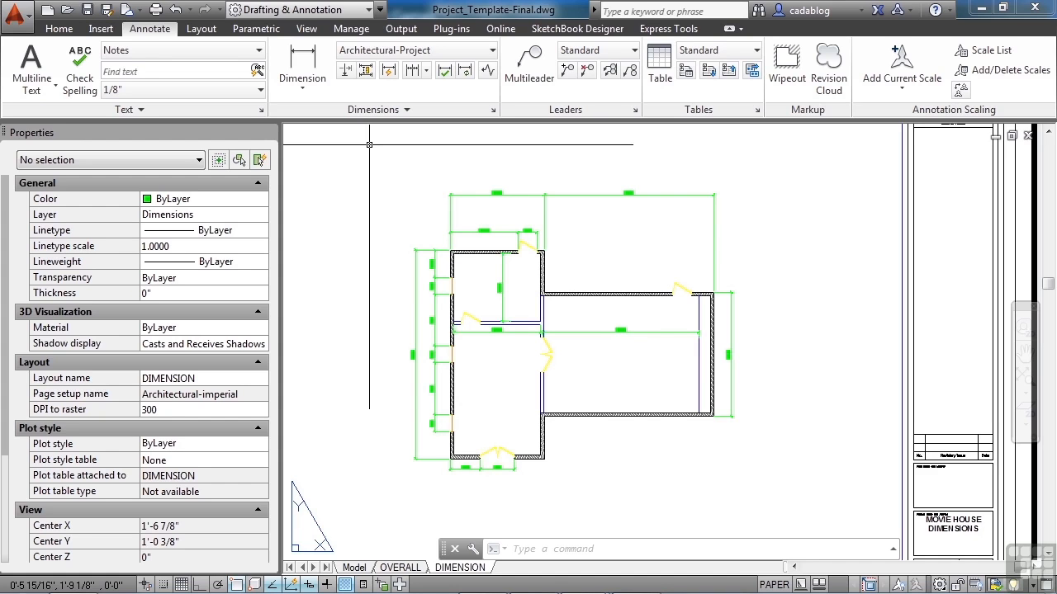
{"action": "left_click", "coordinate": [401, 568]}
{"action": "left_click", "coordinate": [464, 568]}
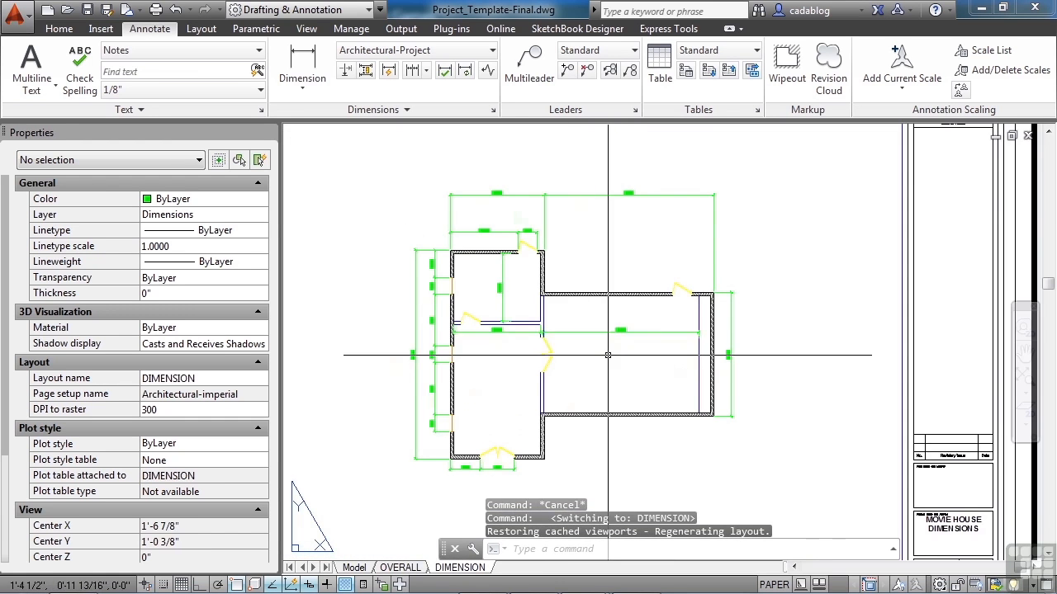
{"action": "scroll", "coordinate": [666, 300], "scroll_direction": "down", "scroll_amount": 2}
{"action": "scroll", "coordinate": [665, 301], "scroll_direction": "up", "scroll_amount": 1}
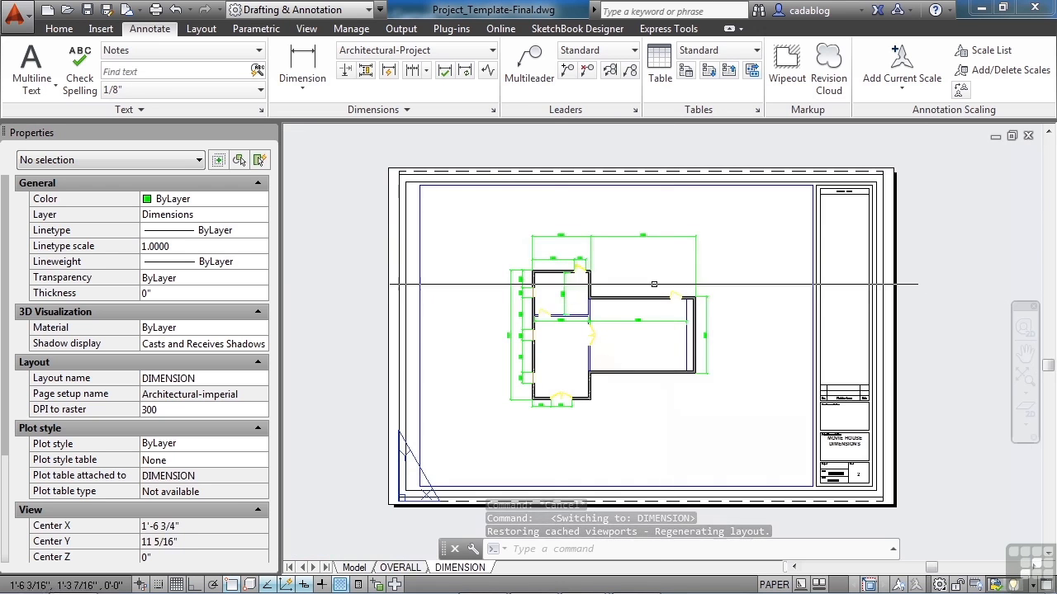